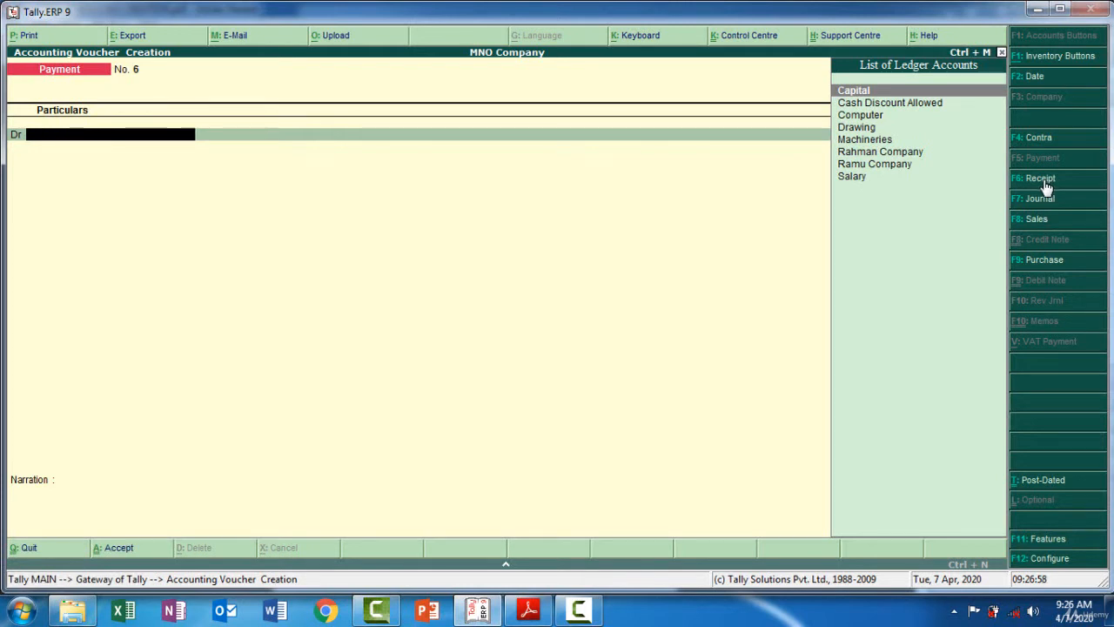
Switch the voucher entry to a new Receipt voucher, checking the exercise sheet for the first transaction
key(F6)
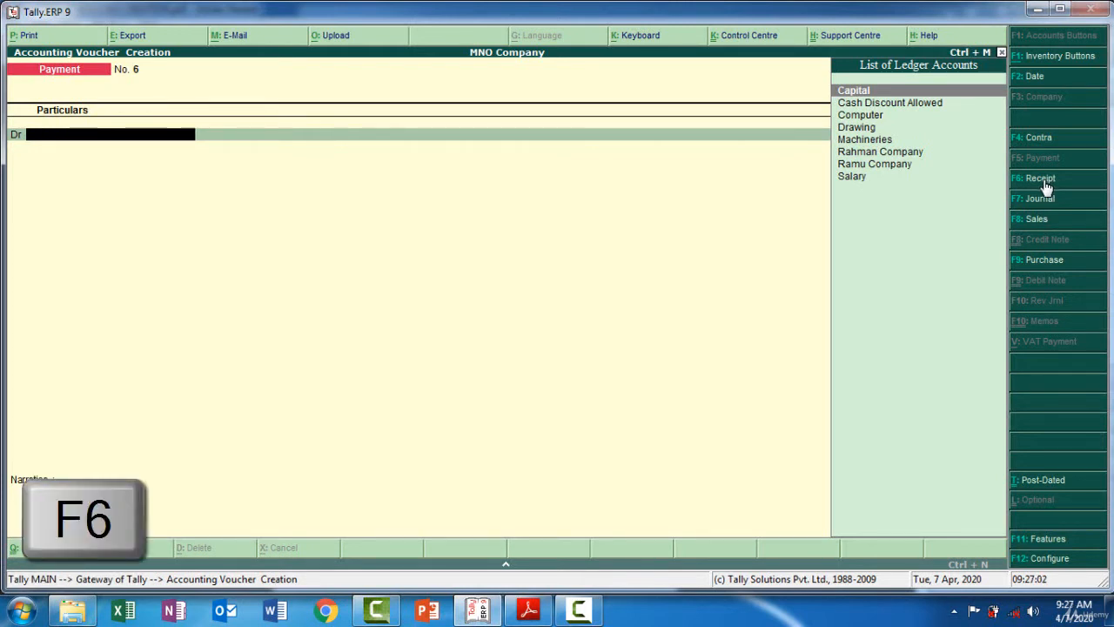
click(1041, 180)
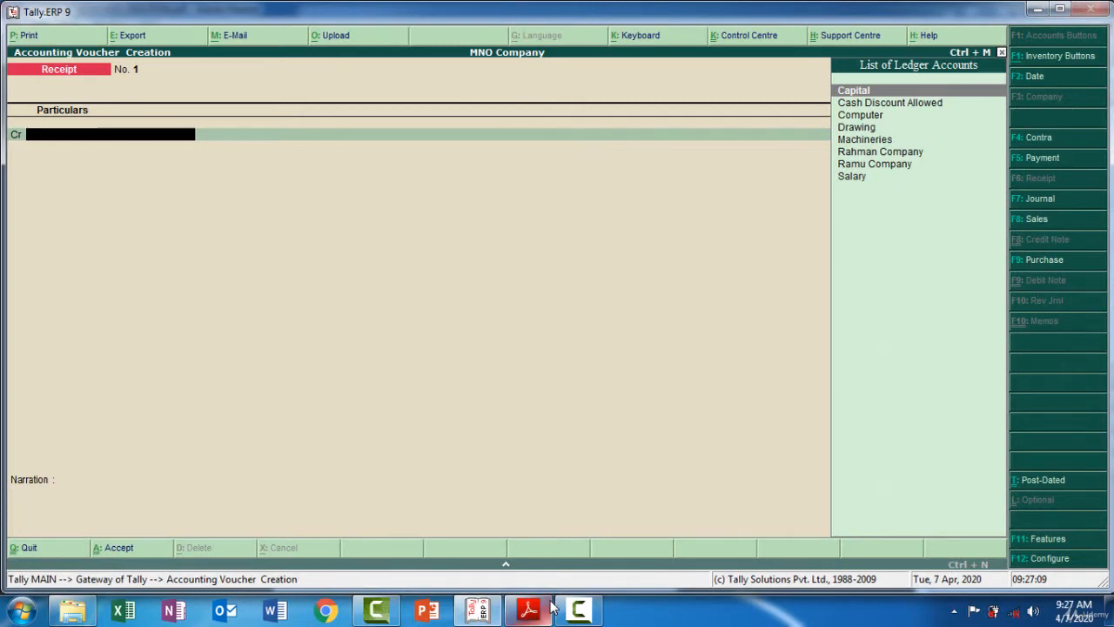
mouse_move(551, 607)
click(509, 518)
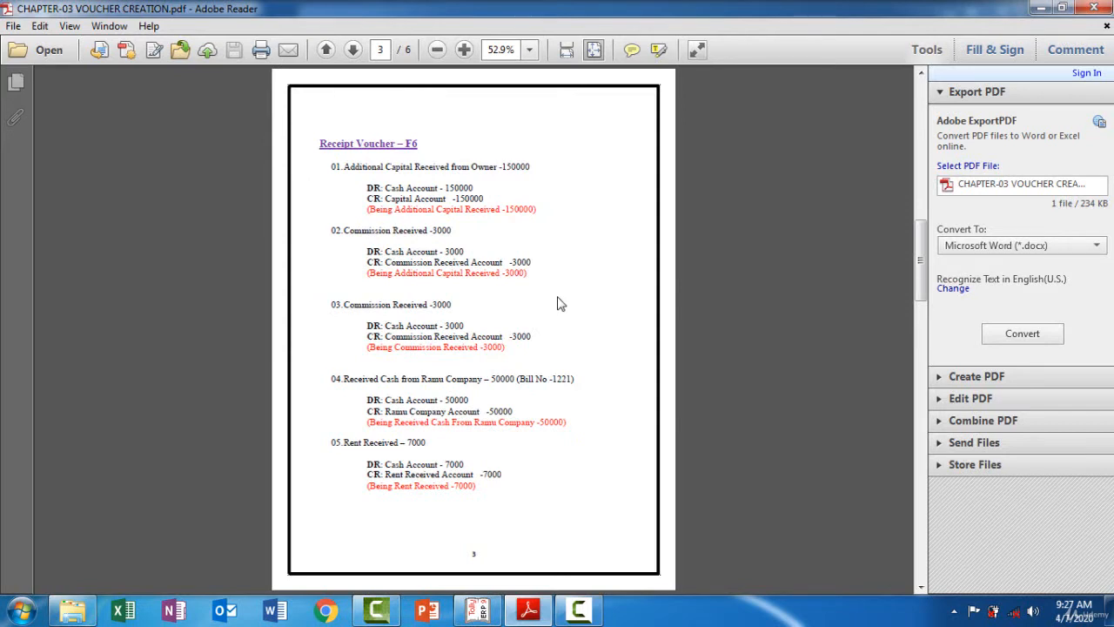
click(531, 609)
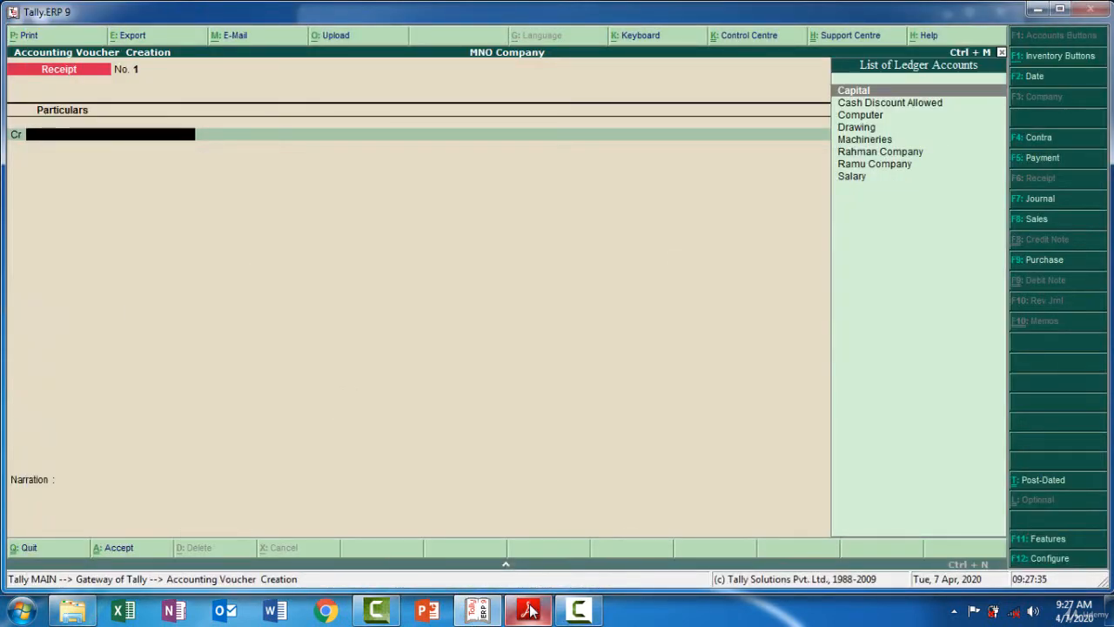
Credit the Capital ledger with 150000
text(Cap)
key(Return)
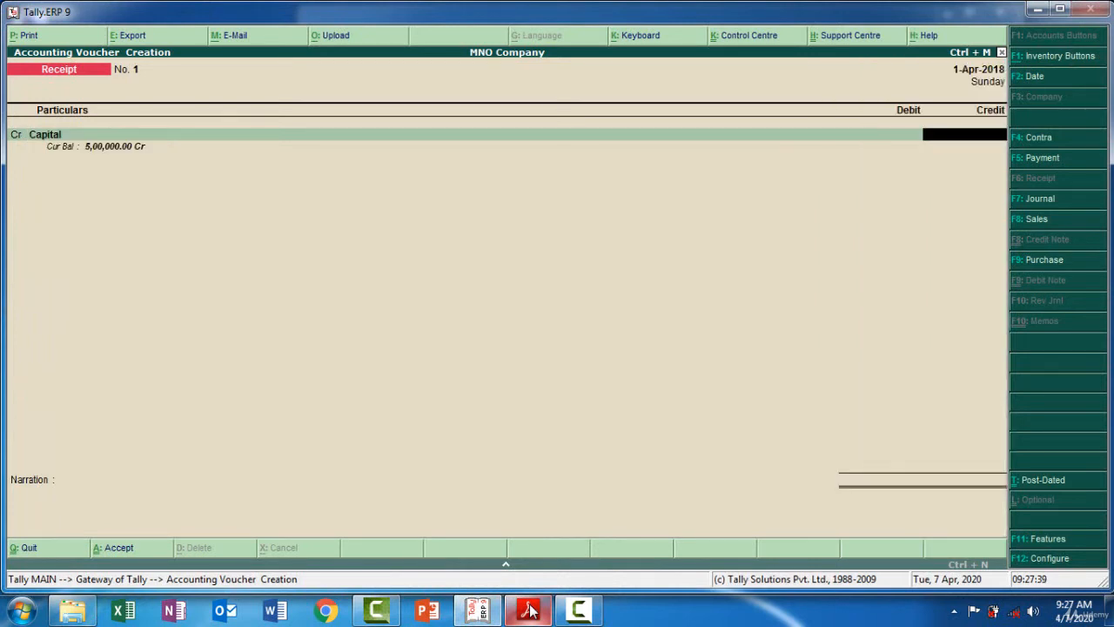
text(150000)
key(Return)
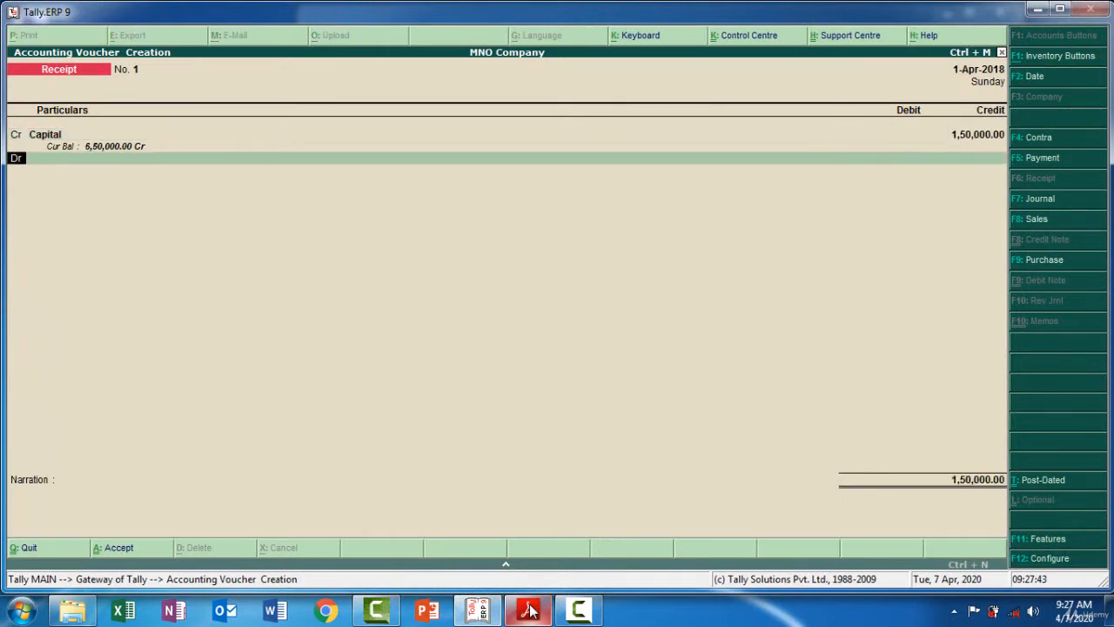
Debit the Cash ledger for the matching 1,50,000 and decline acceptance to move on to the narration
key(Return)
text(Ca)
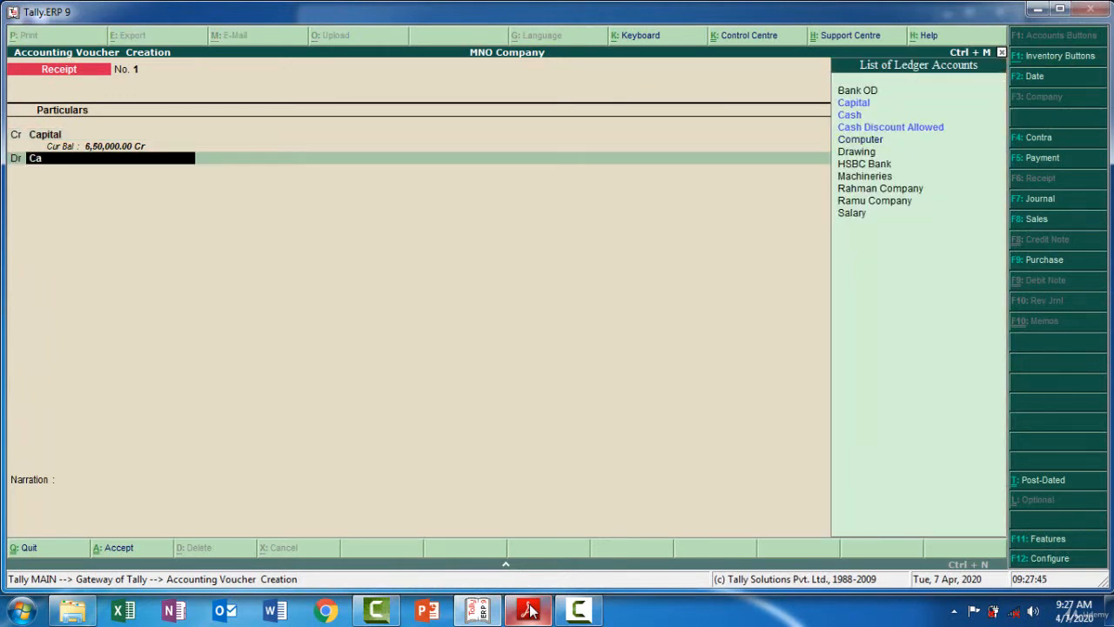
text(s)
key(Return)
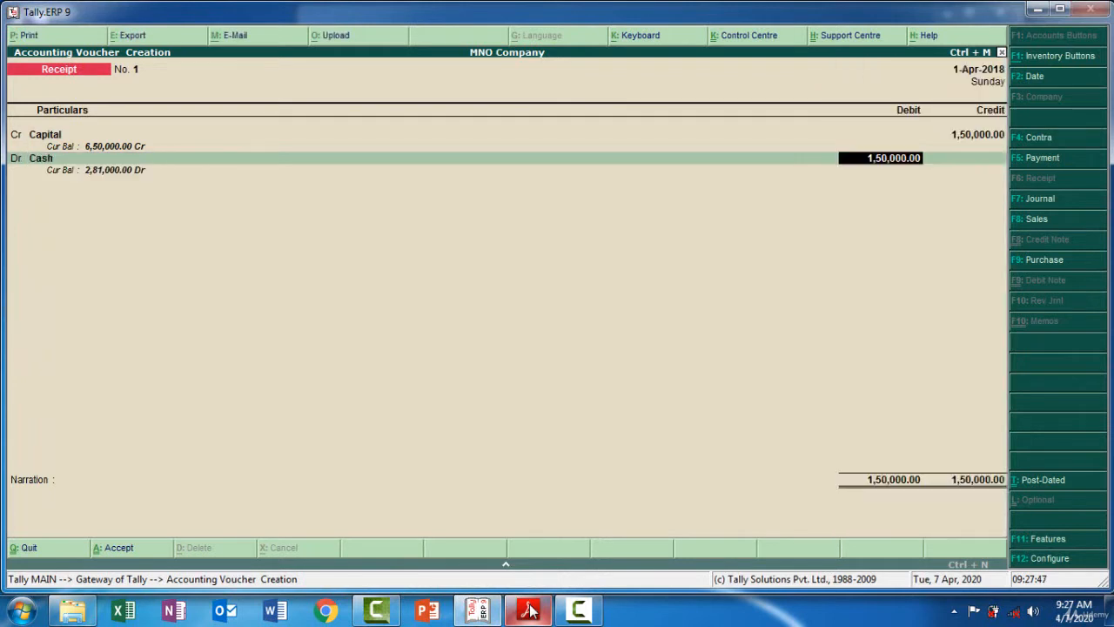
key(Return)
key(Return)
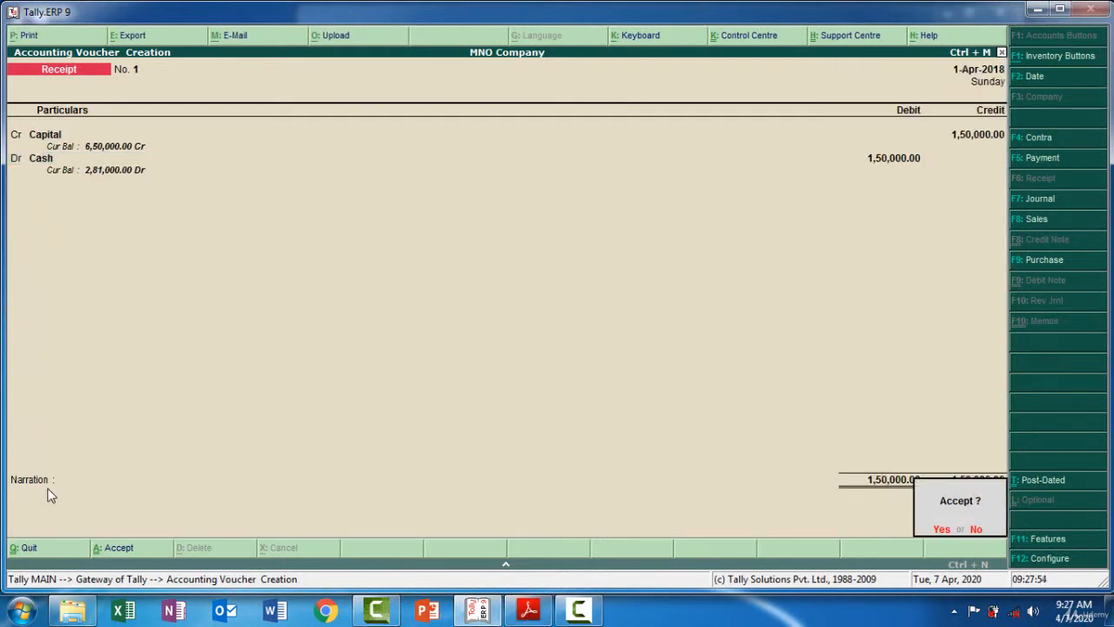
key(n)
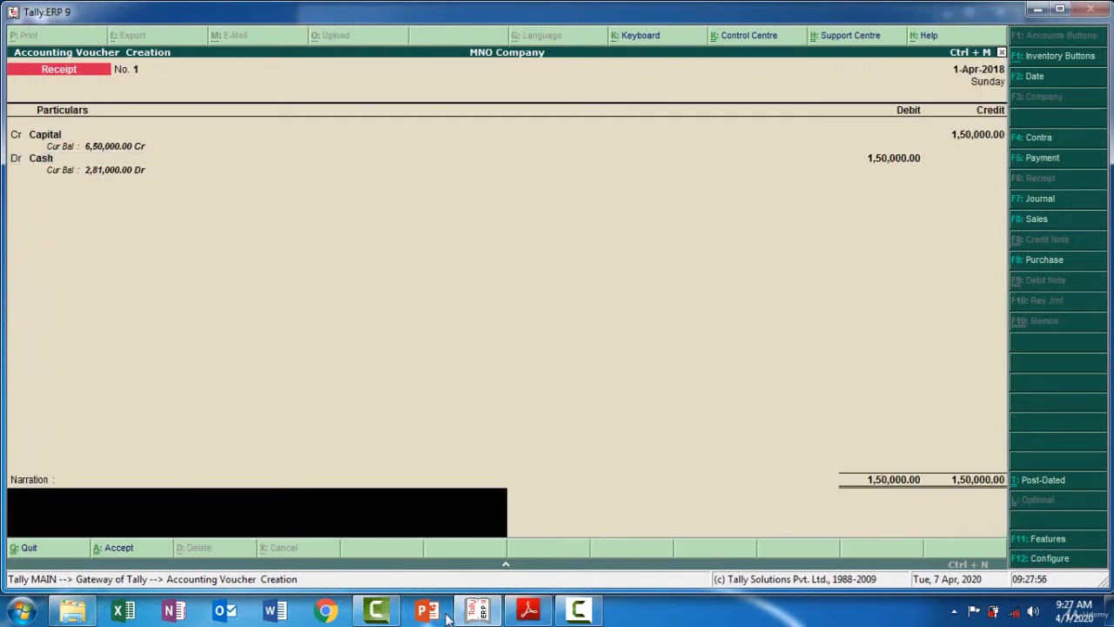
Copy the narration text 'Being Additional Capital Received -150000' from the exercise PDF
click(526, 612)
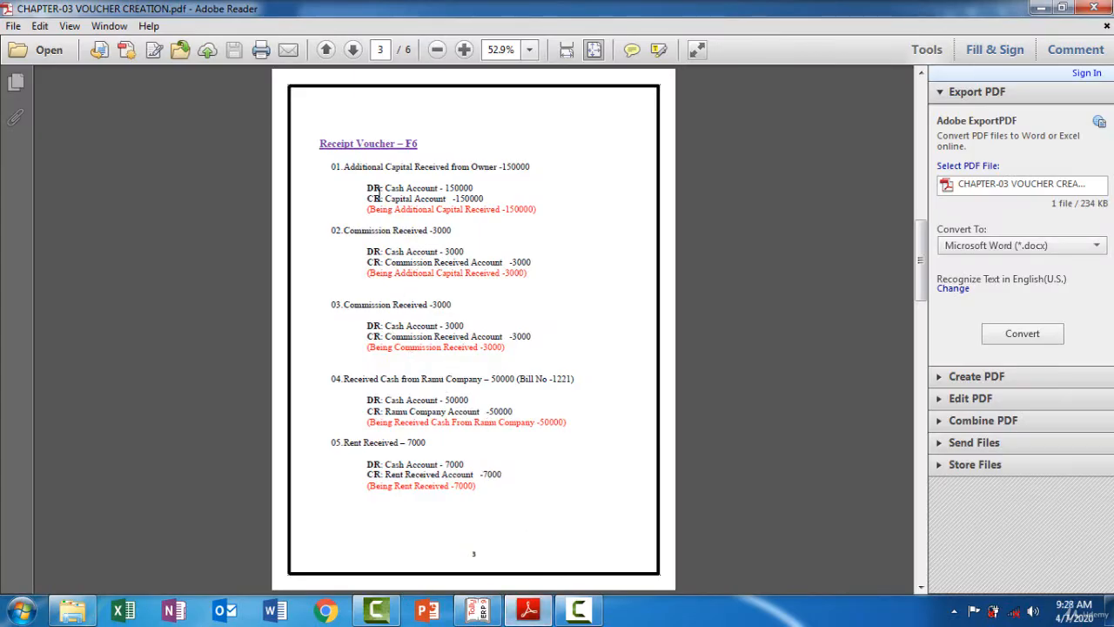
drag(368, 209, 395, 207)
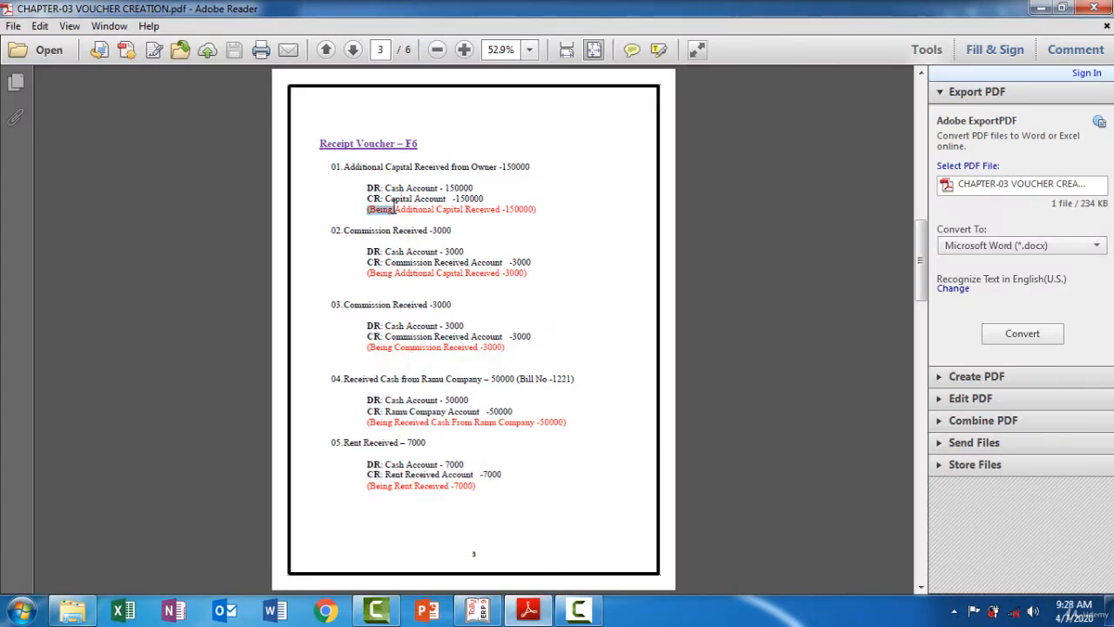
click(376, 210)
drag(371, 209, 533, 205)
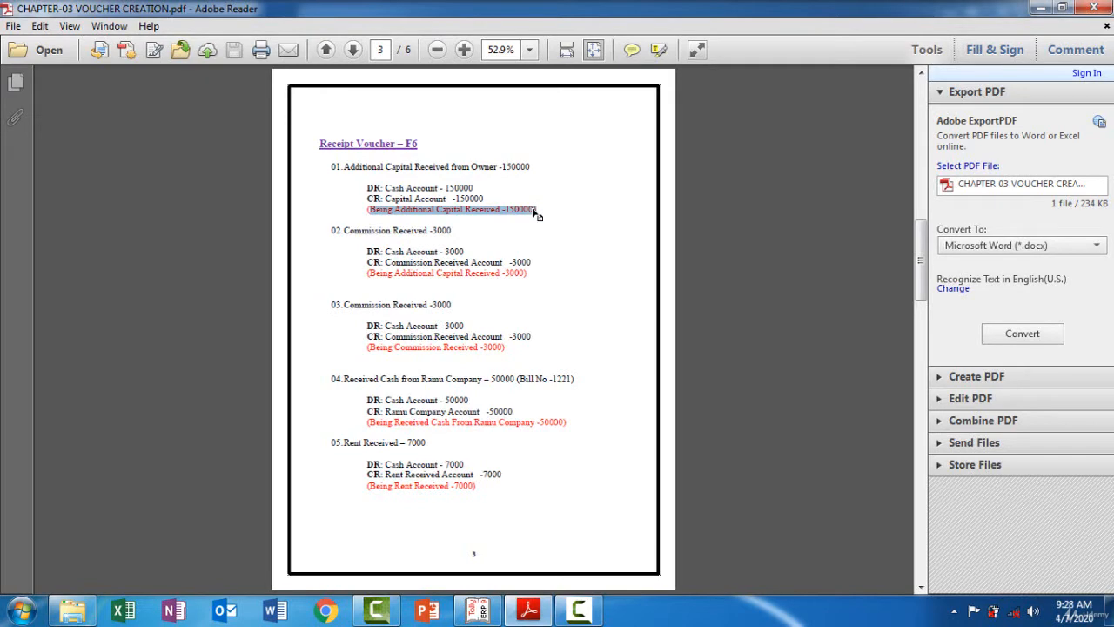
click(548, 616)
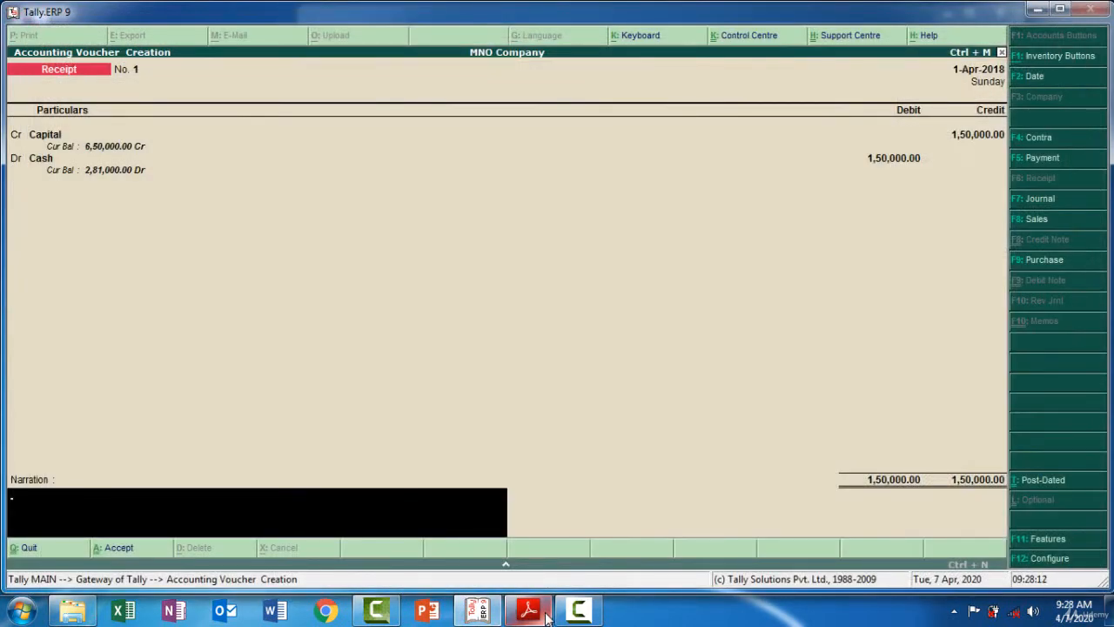
Paste the narration 'Being Additional Capital Received -150000' into the voucher and accept it
key(ctrl+alt+v)
key(BackSpace)
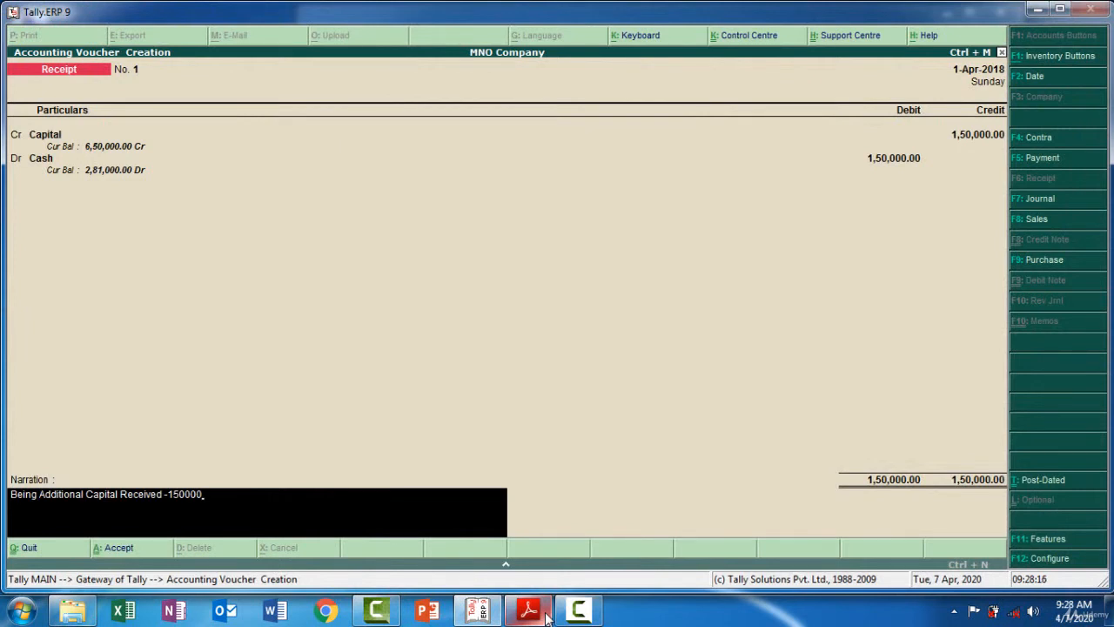
key(Return)
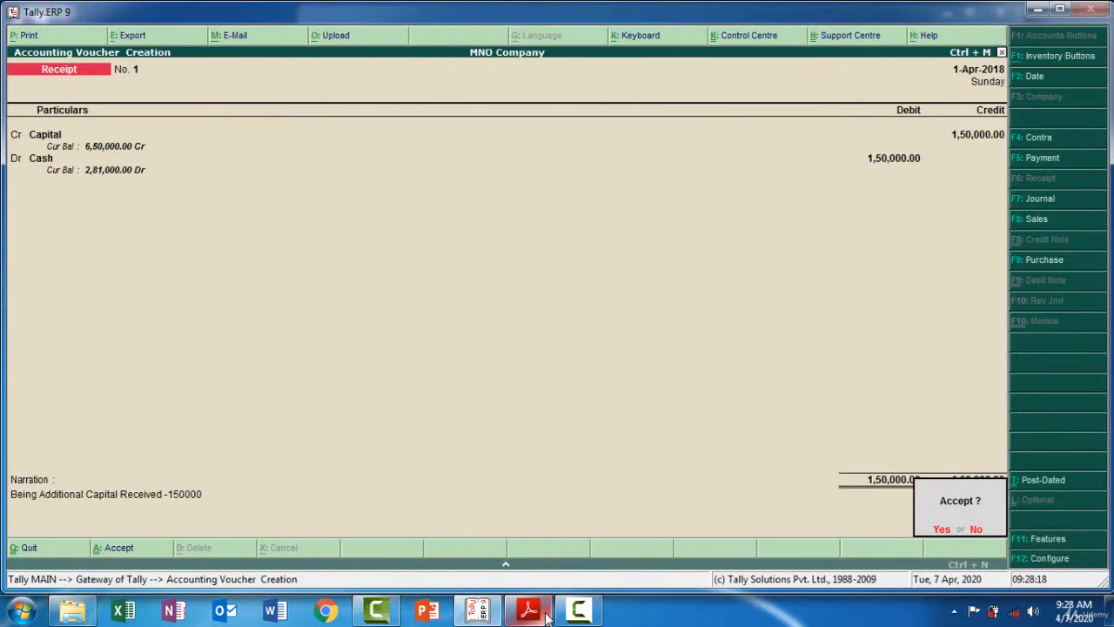
key(Return)
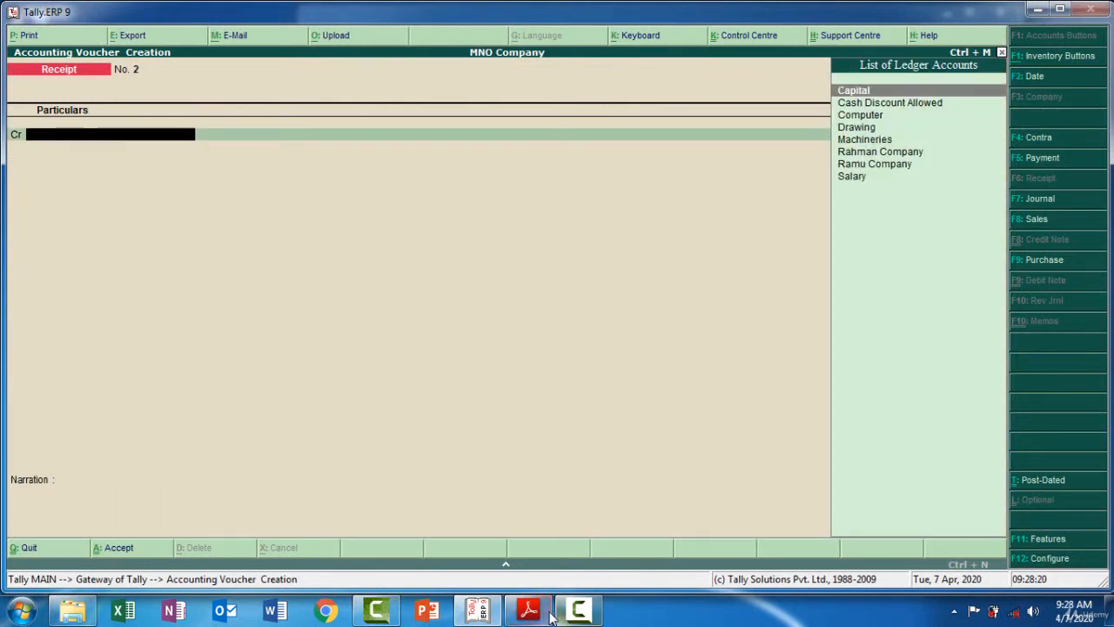
Review the second transaction, Commission Received 3000, in the exercise PDF
click(540, 614)
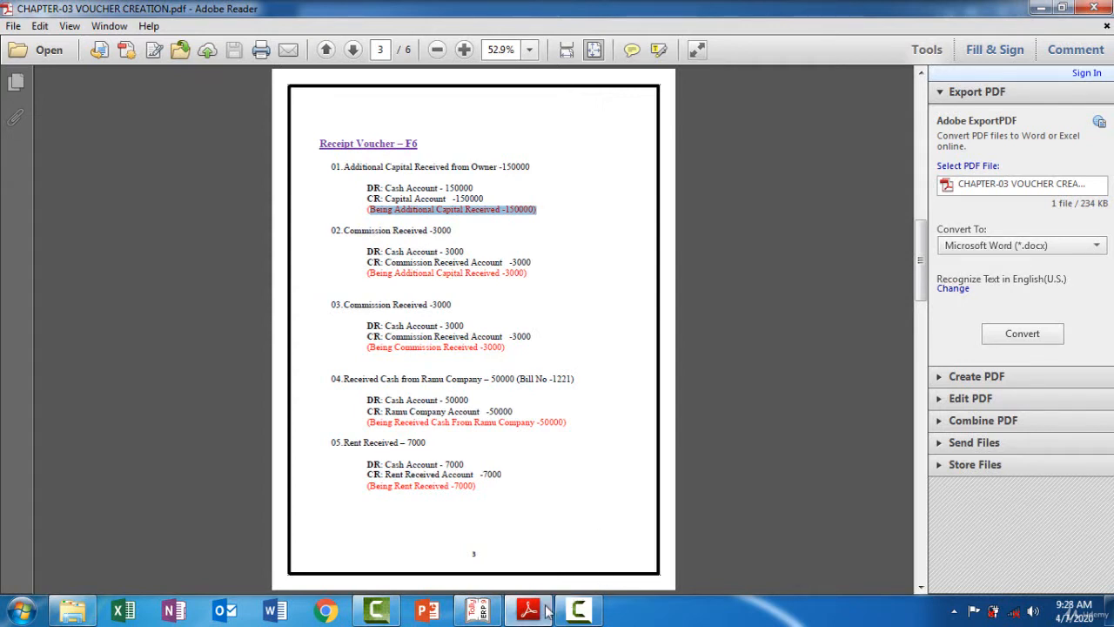
mouse_move(547, 609)
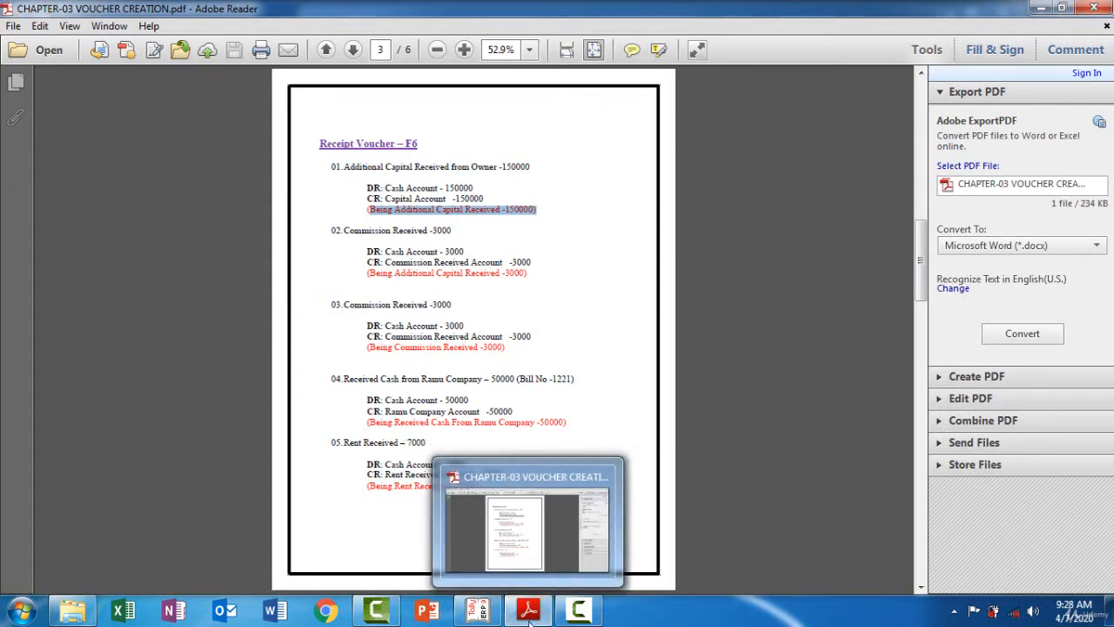
click(484, 614)
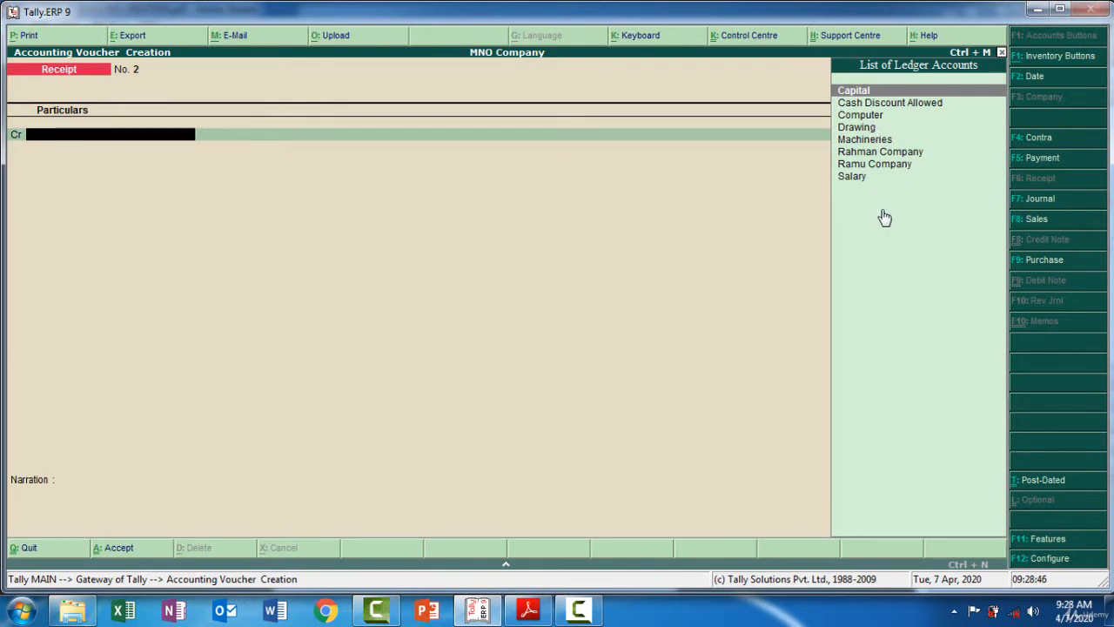
Create a ledger named Commission Received under Indirect Incomes and use it as the credit account
key(alt+c)
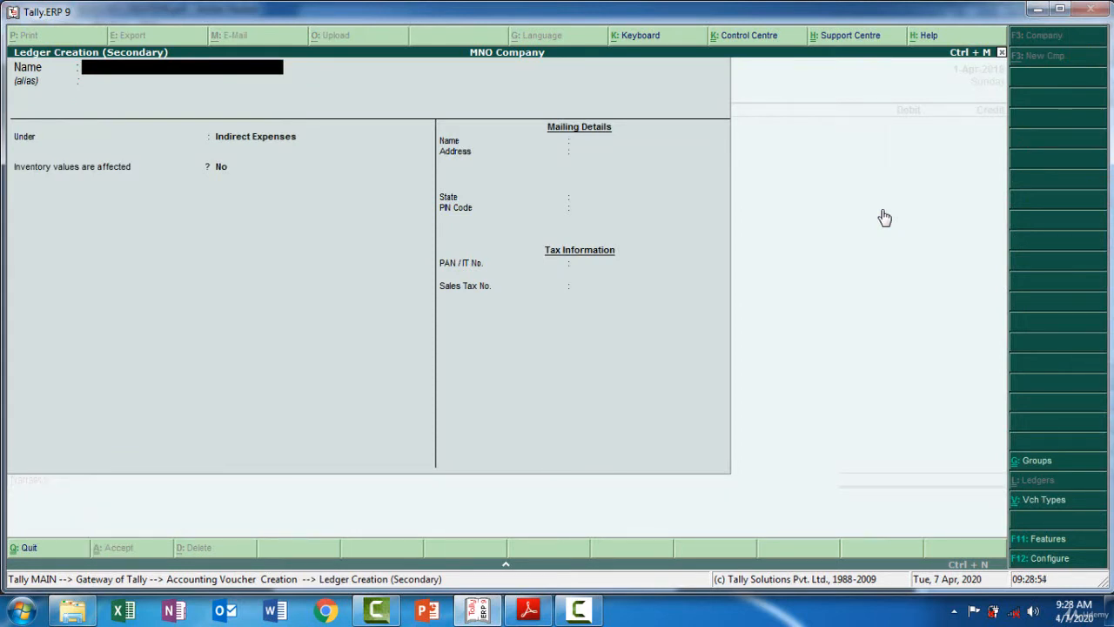
text(Commission Rece)
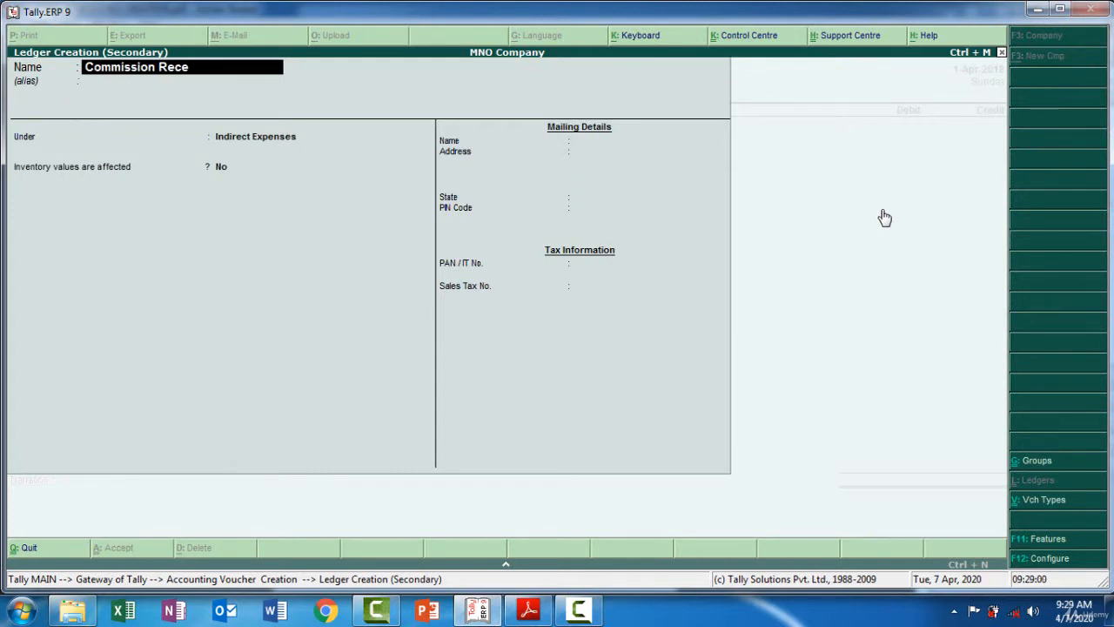
text(ived)
key(Return)
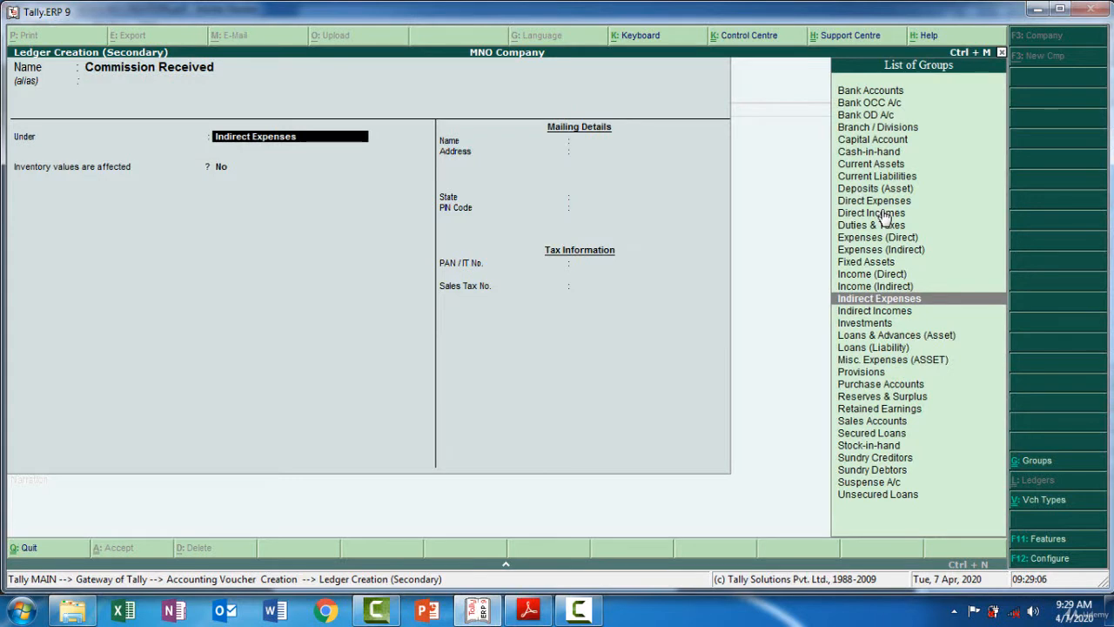
key(Down)
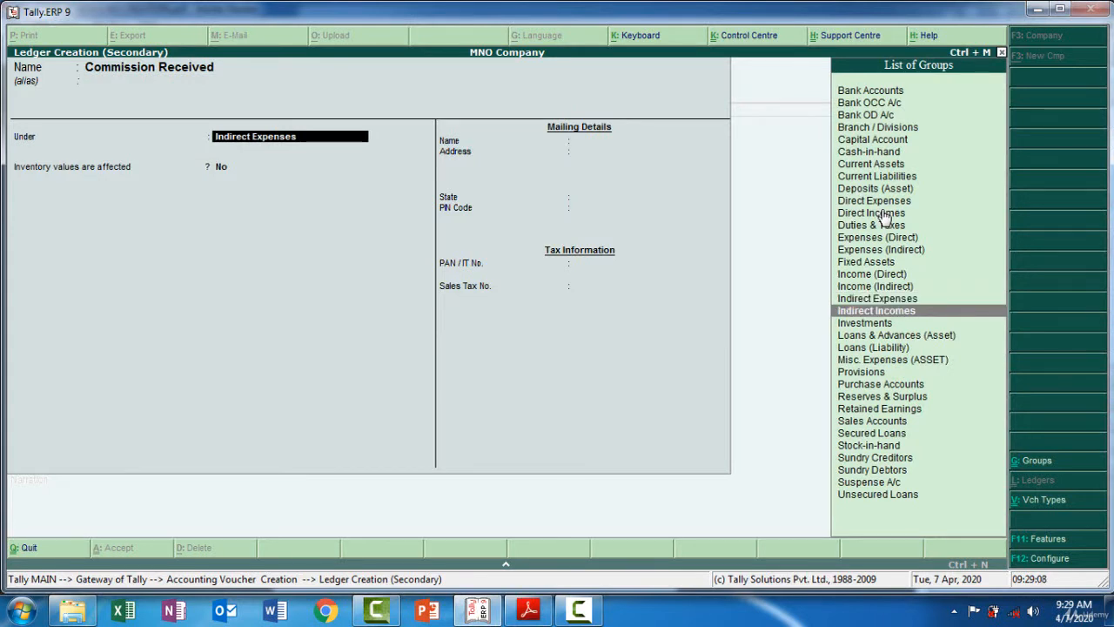
key(Return)
key(Return)
key(Return)
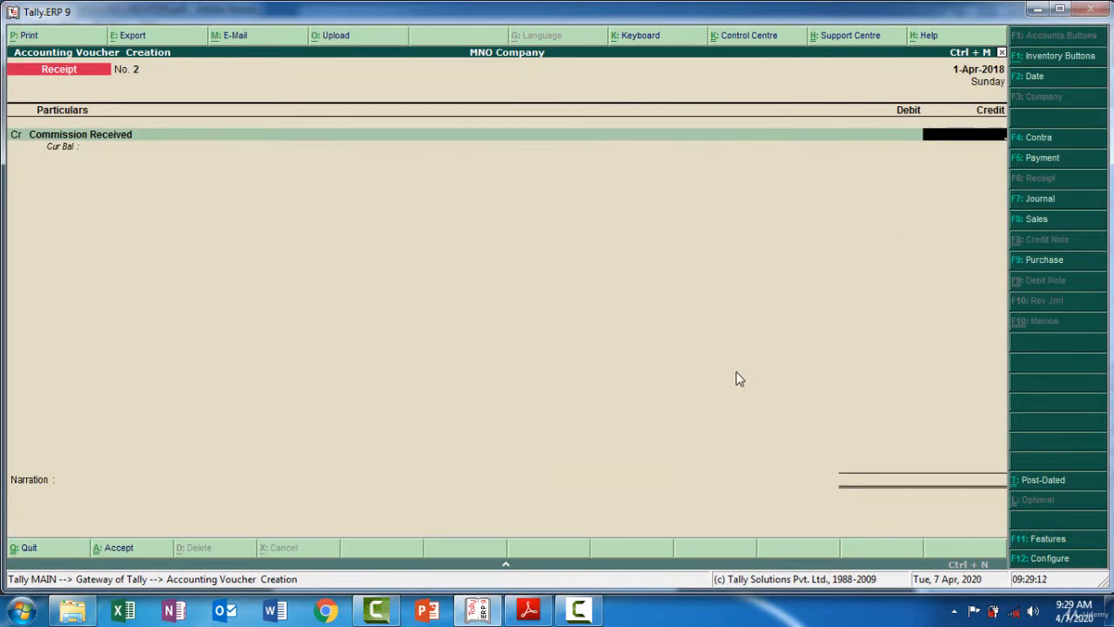
Credit Commission Received with 3000
click(479, 614)
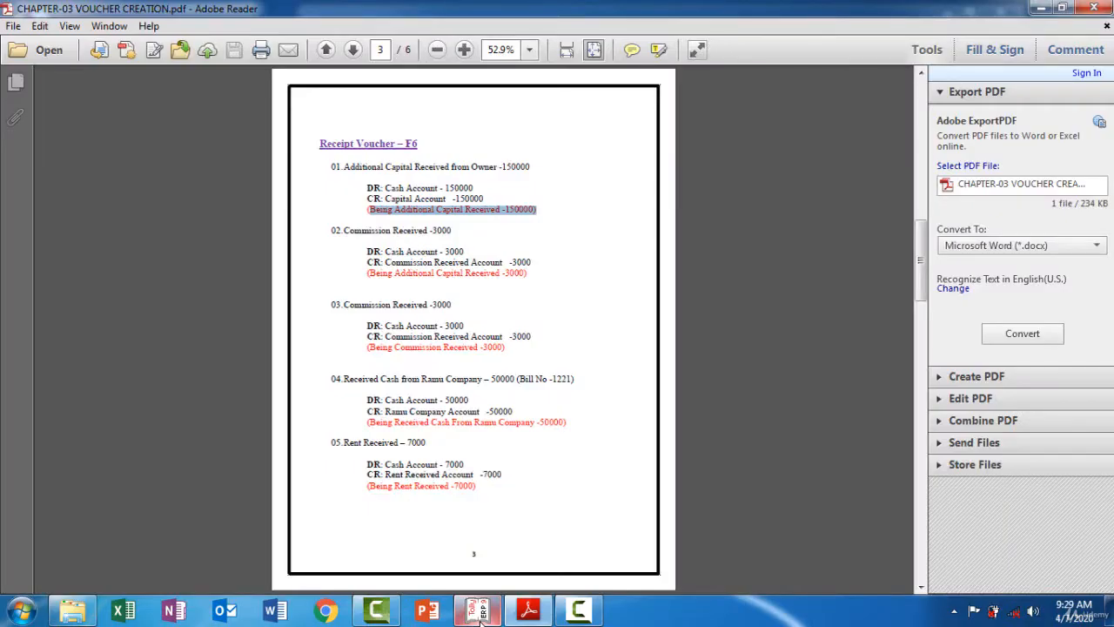
click(479, 614)
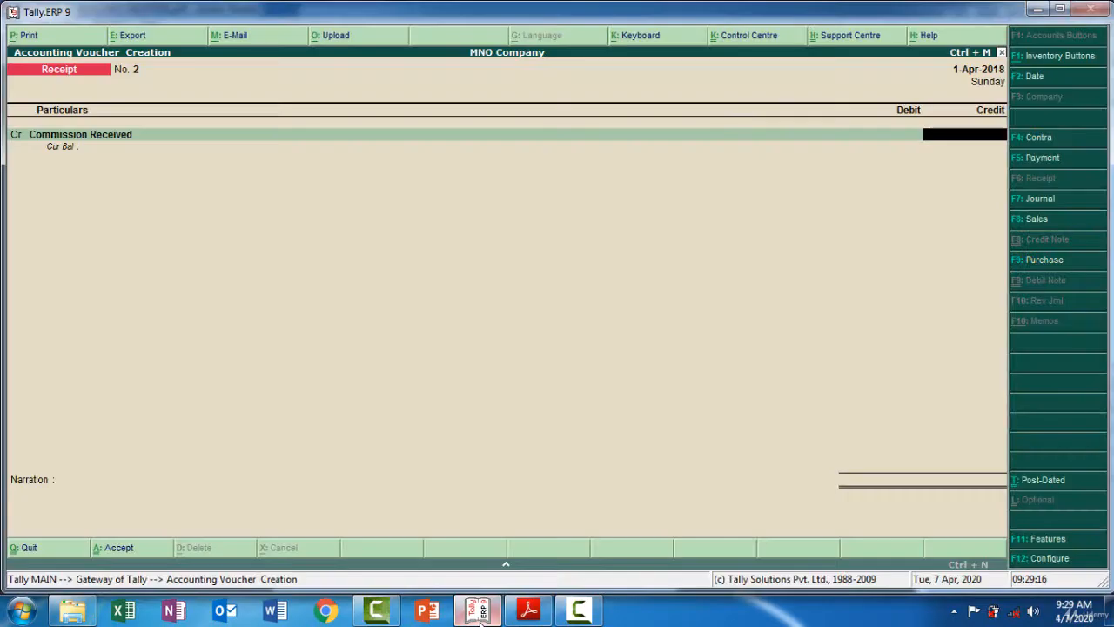
text(3000)
key(Return)
key(Return)
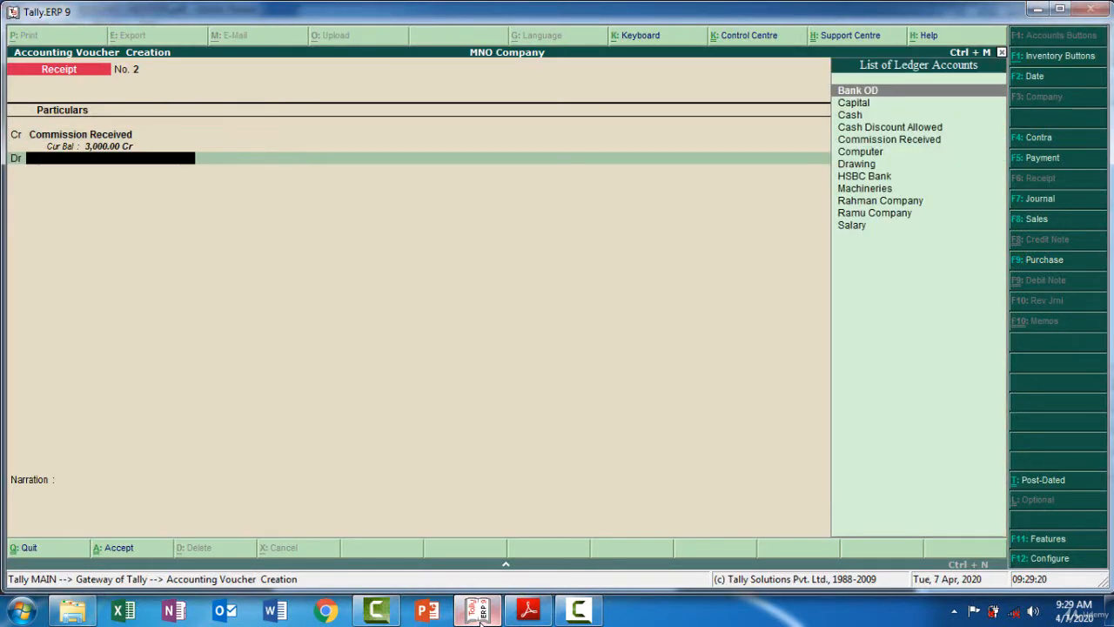
Debit the Cash ledger for 3,000 and move to the narration
key(Down)
key(Down)
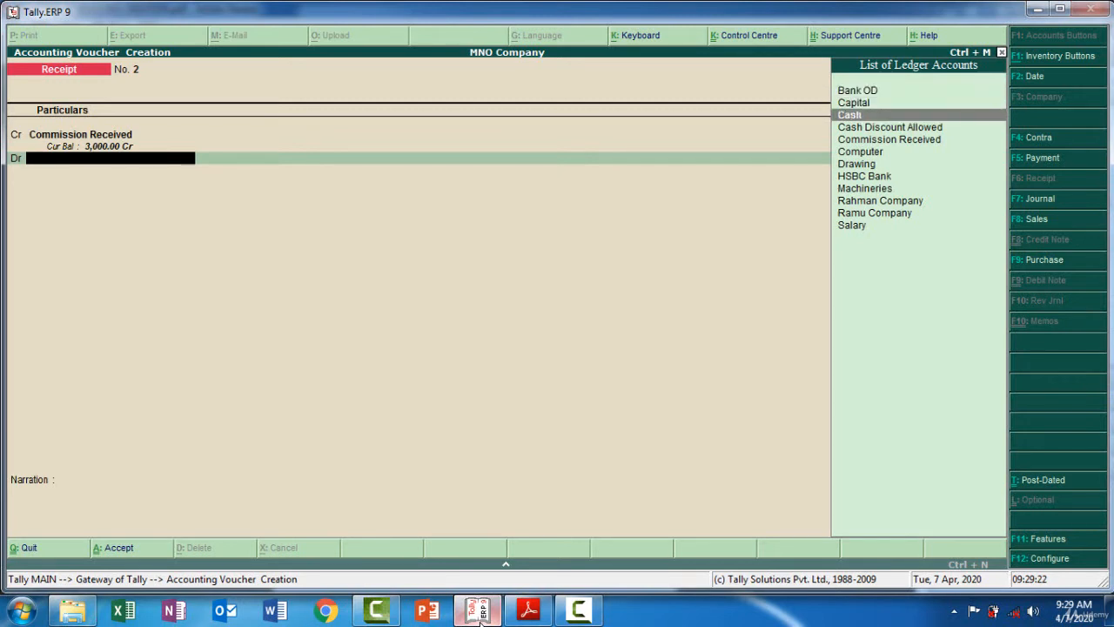
key(Return)
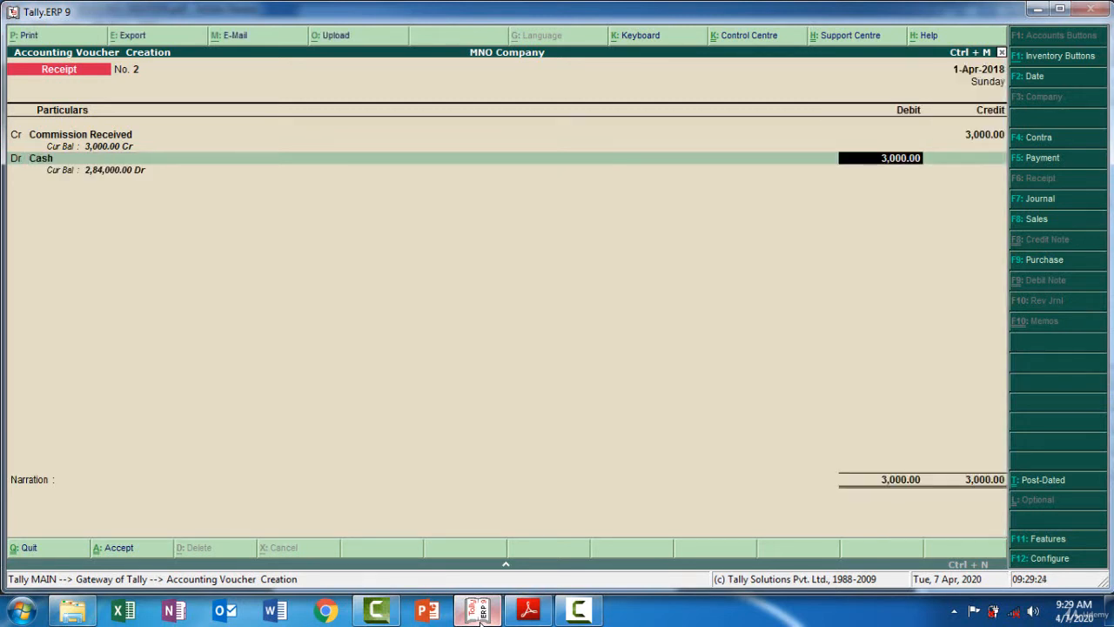
key(Return)
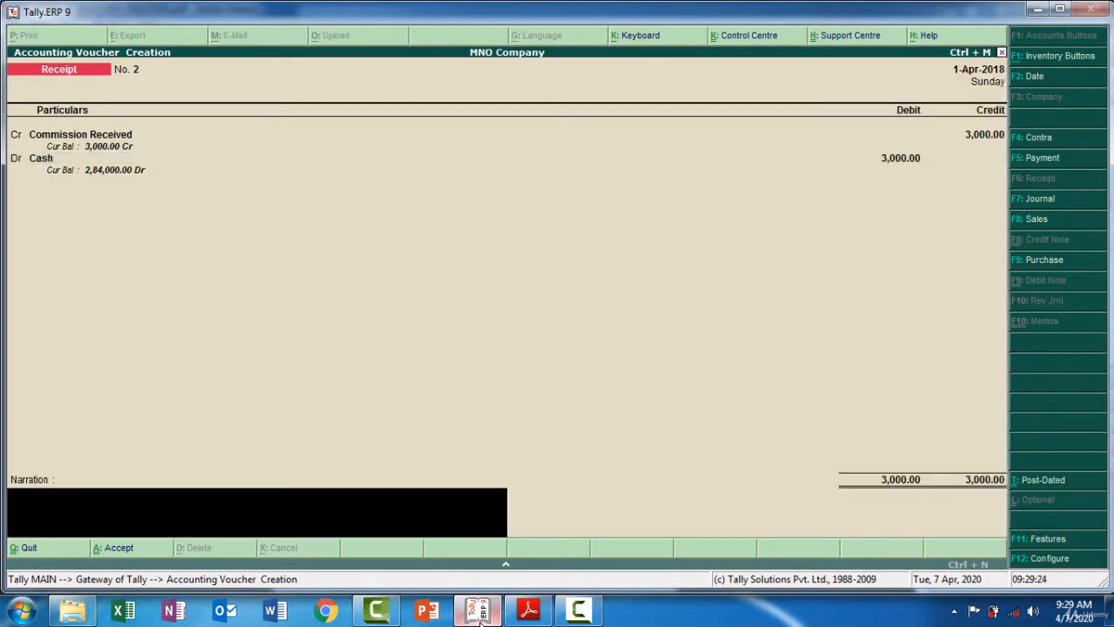
Copy the narration 'Being Commission Received -3000' from the exercise PDF
click(526, 613)
drag(368, 347, 501, 348)
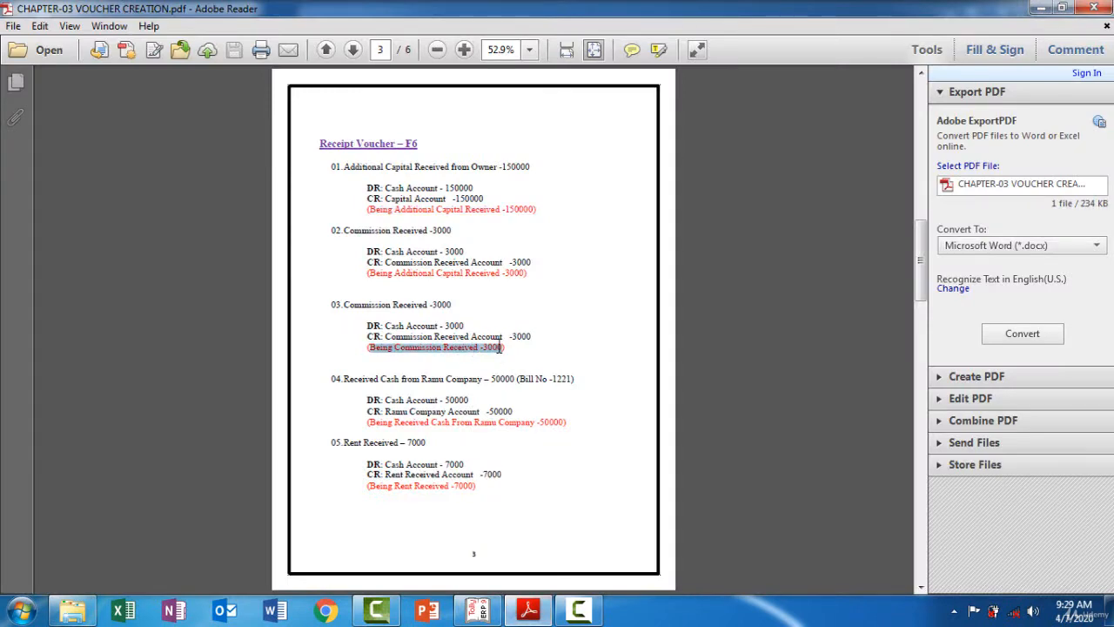
click(528, 609)
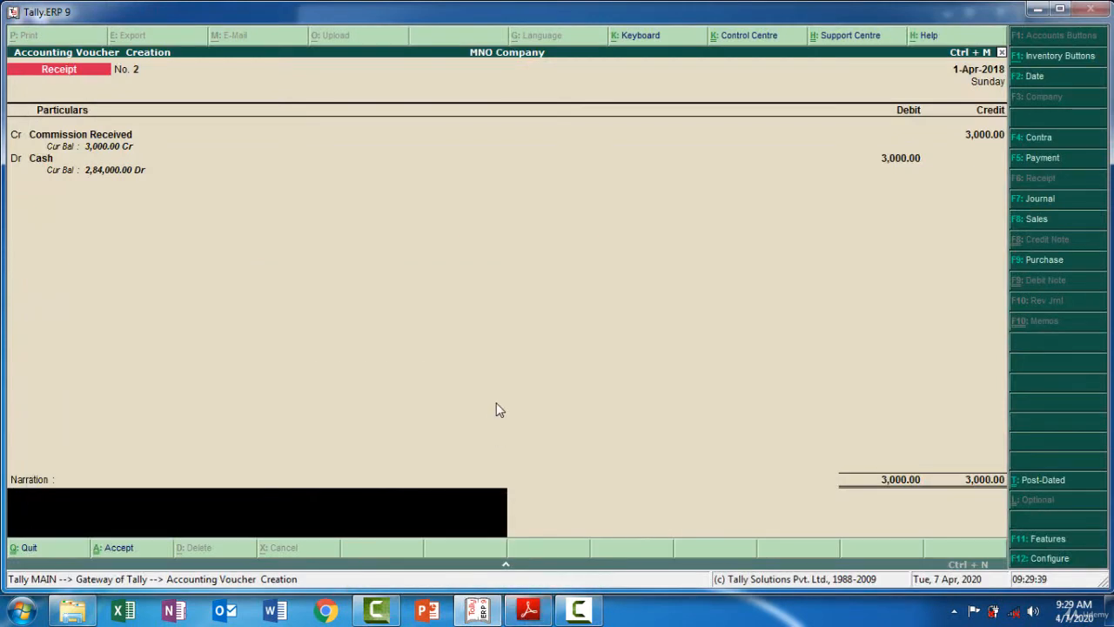
Paste the narration 'Being Commission Received -3000' and accept the voucher
key(ctrl+alt+v)
key(Return)
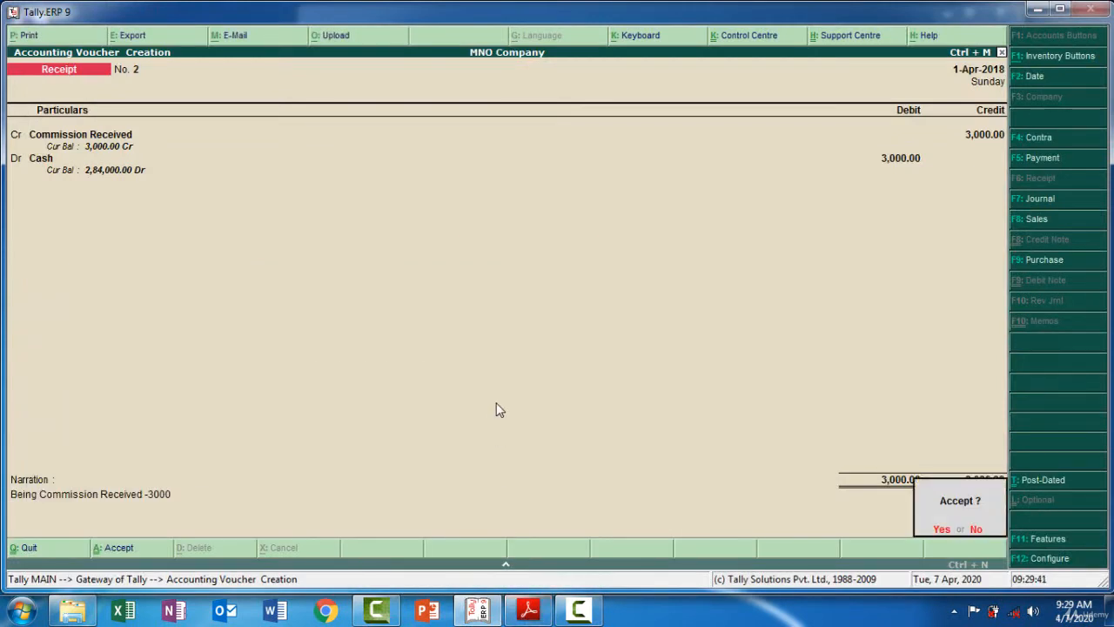
key(Return)
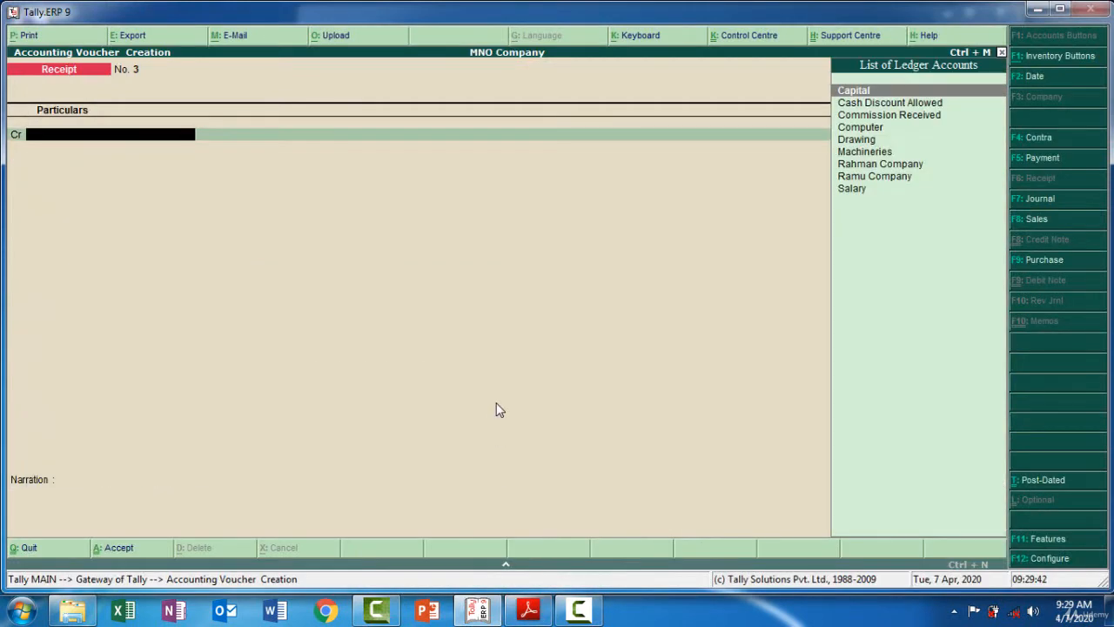
mouse_move(541, 617)
click(590, 612)
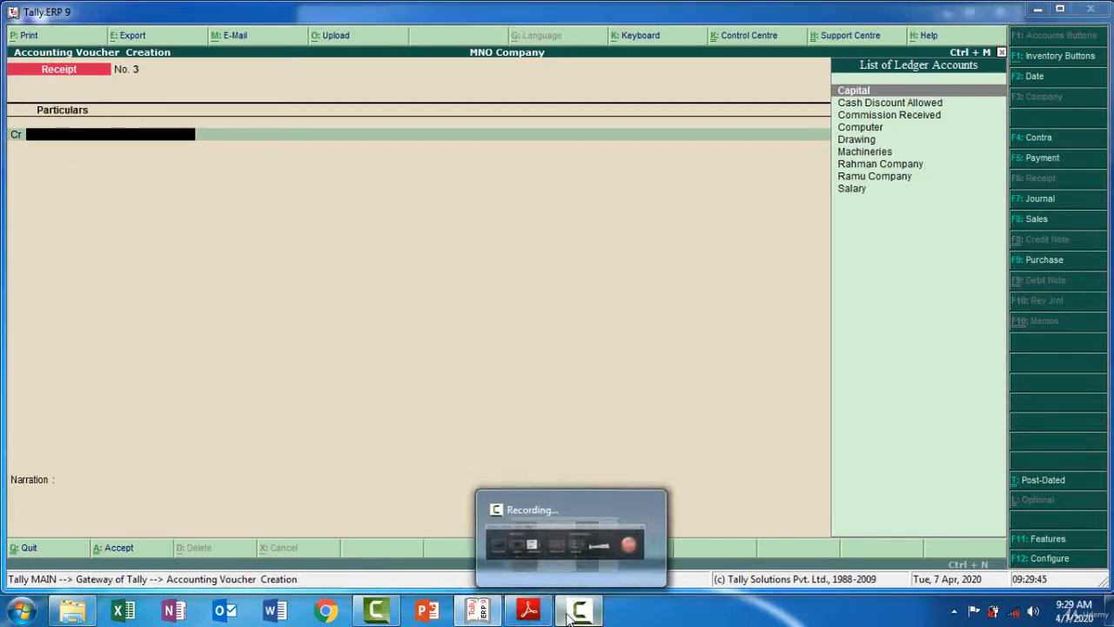
Check the next entry in the exercise PDF, then credit Ramu Company with 50000 in the receipt voucher
click(563, 616)
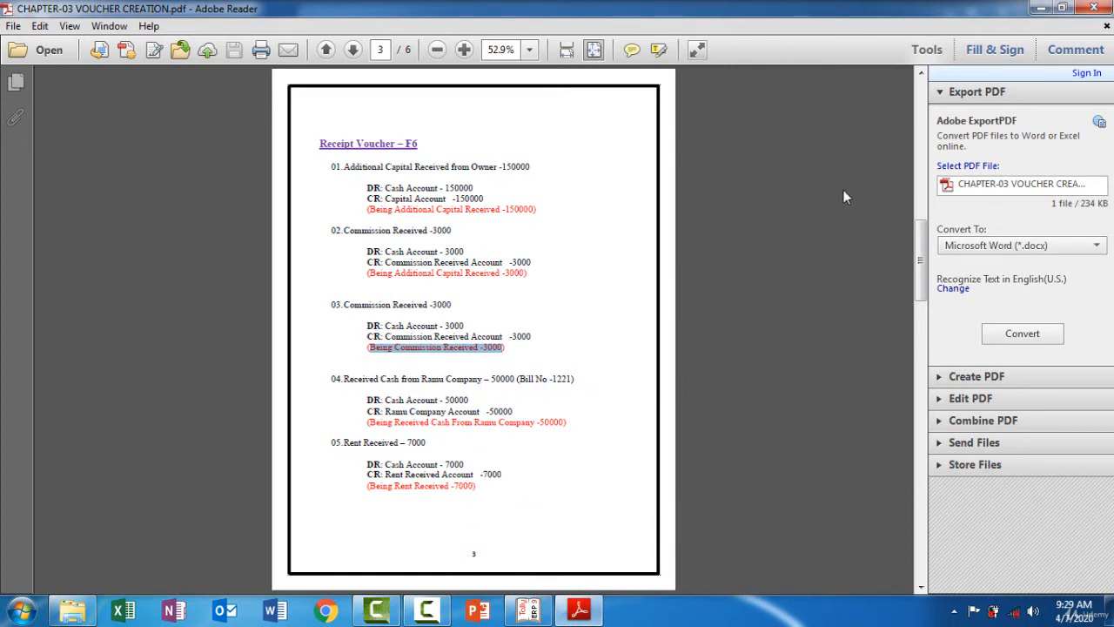
click(923, 118)
click(923, 118)
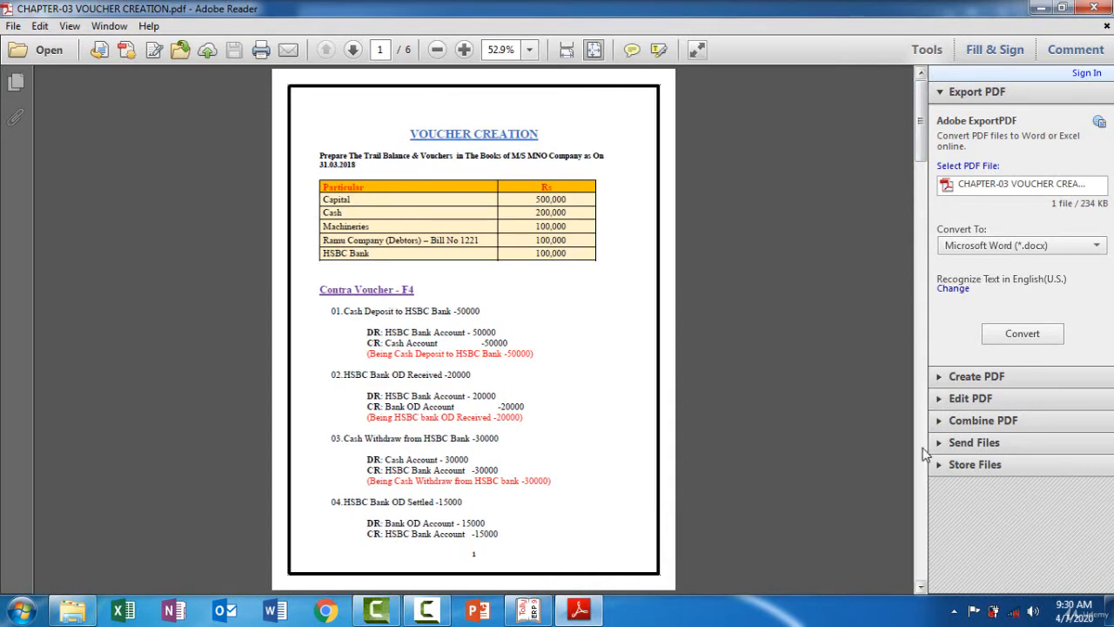
scroll(923, 453, down, 2)
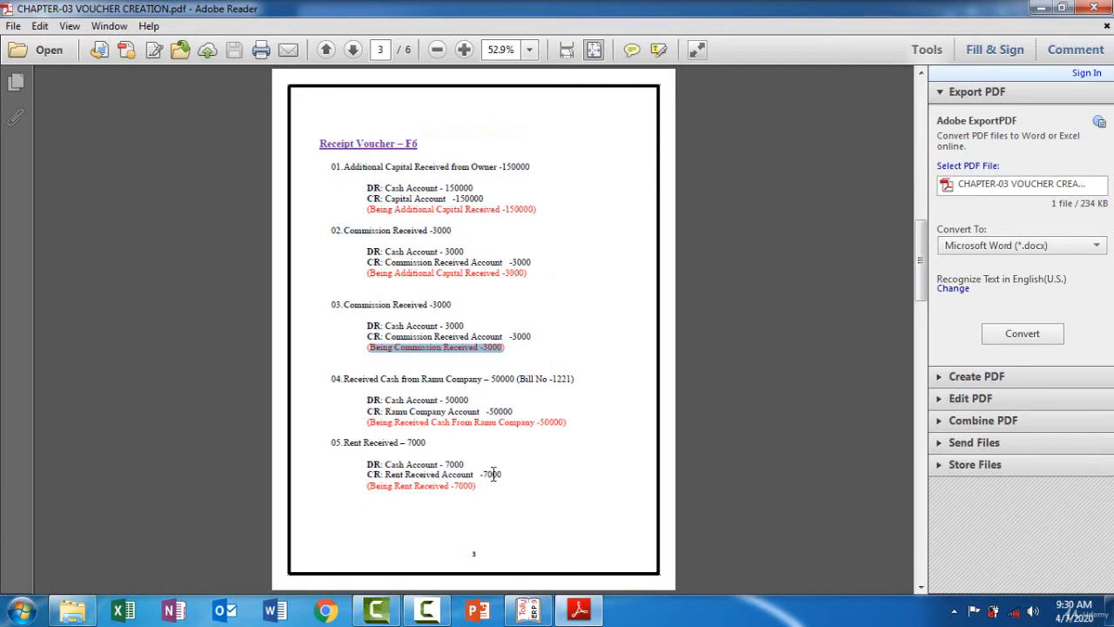
click(529, 609)
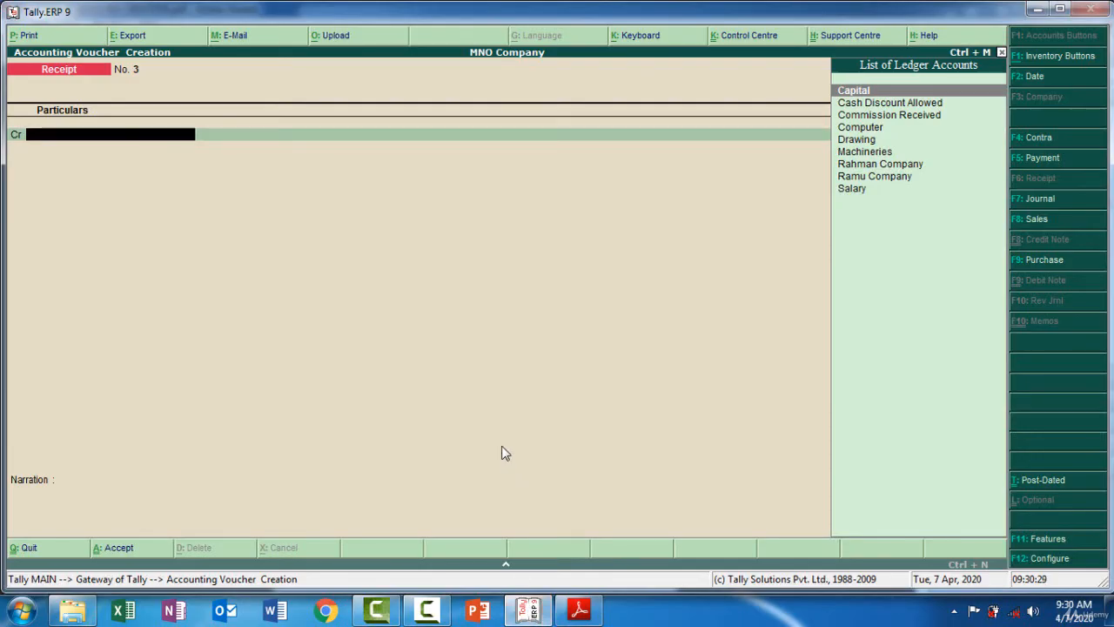
text(R)
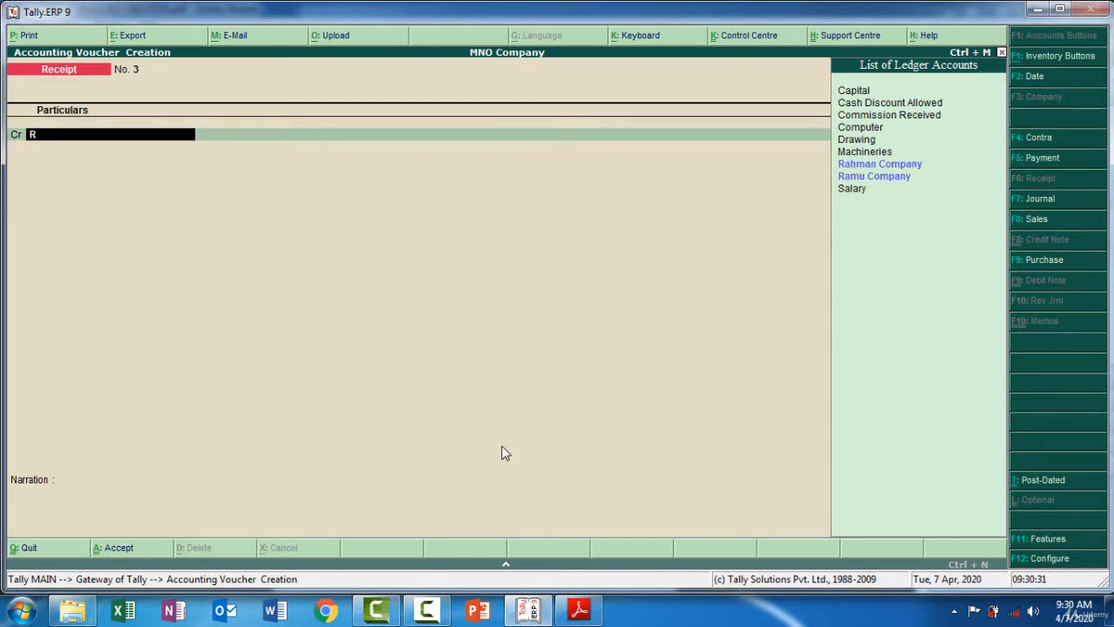
key(Down)
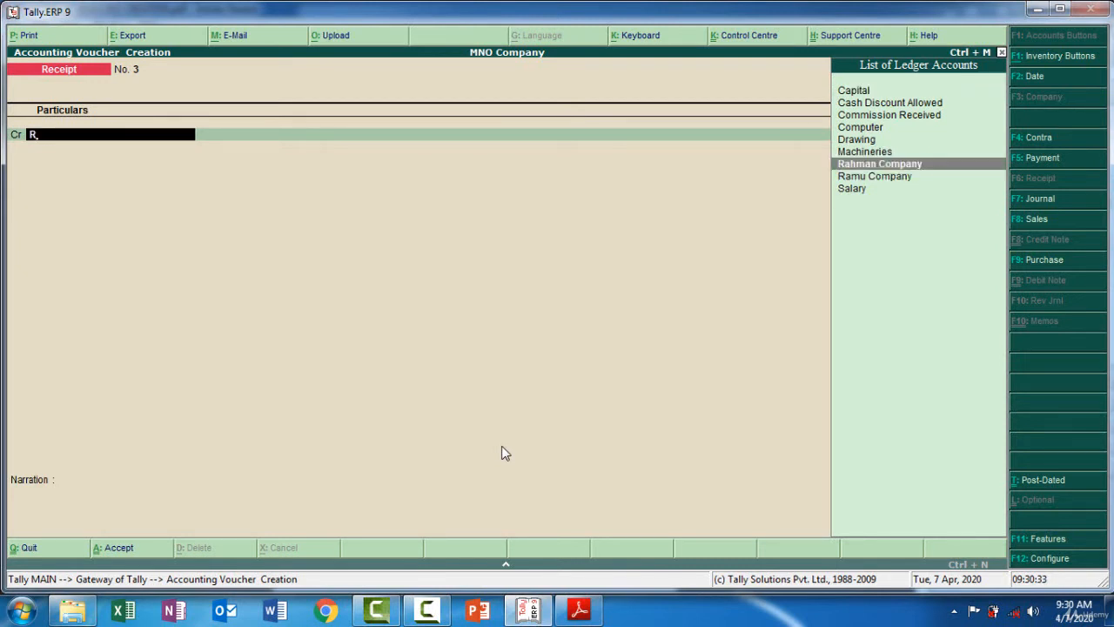
key(Down)
key(Return)
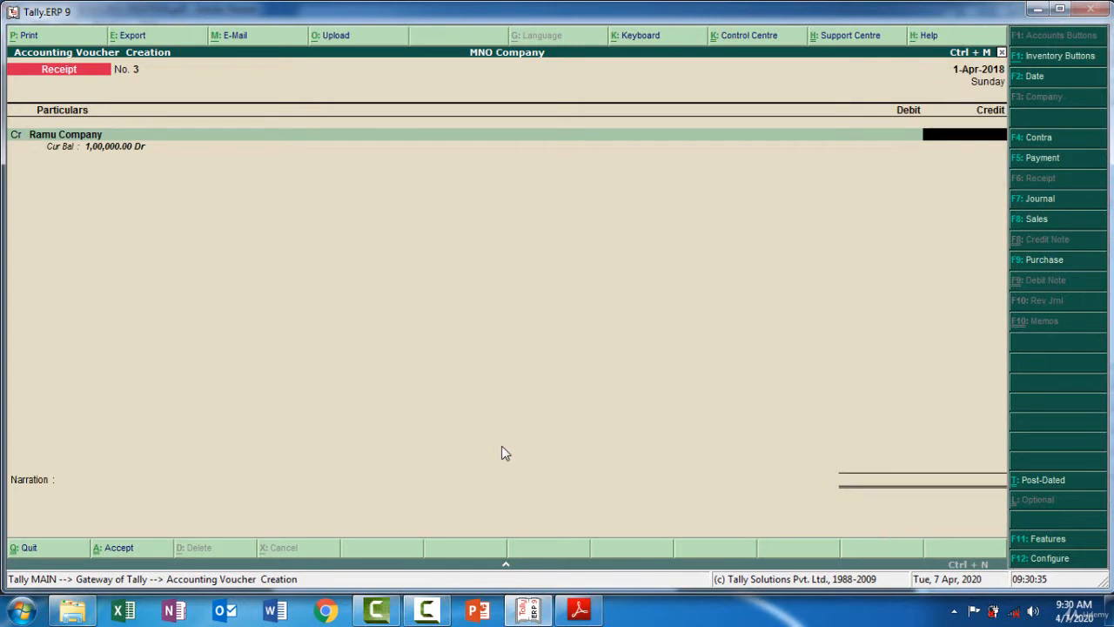
text(50000)
key(Return)
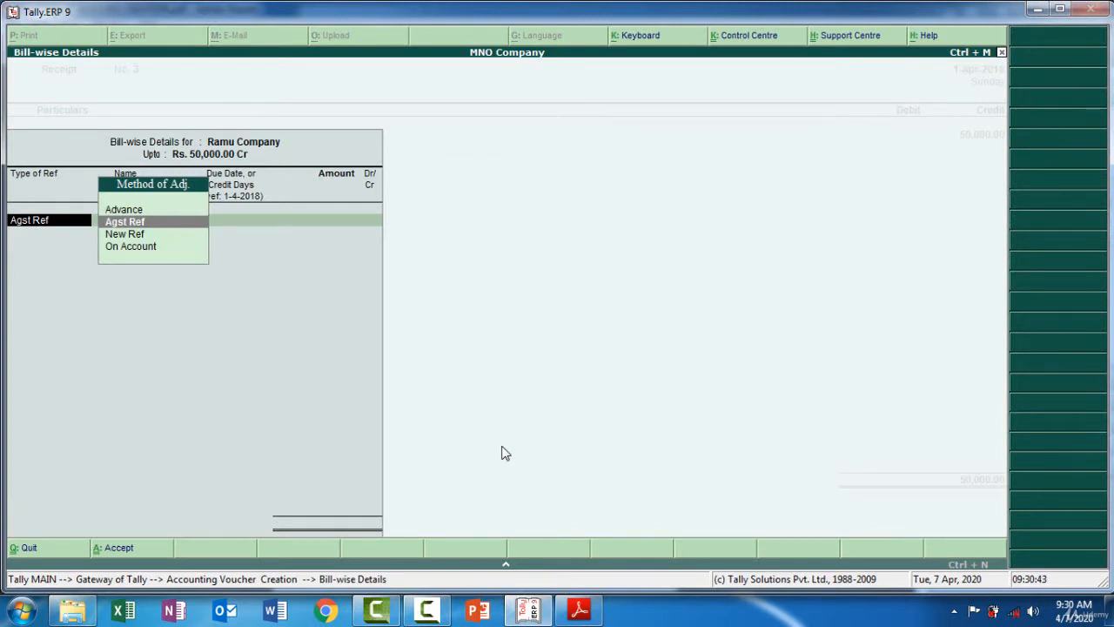
Adjust the 50,000 against the pending bill 1221 in the bill-wise details
key(Return)
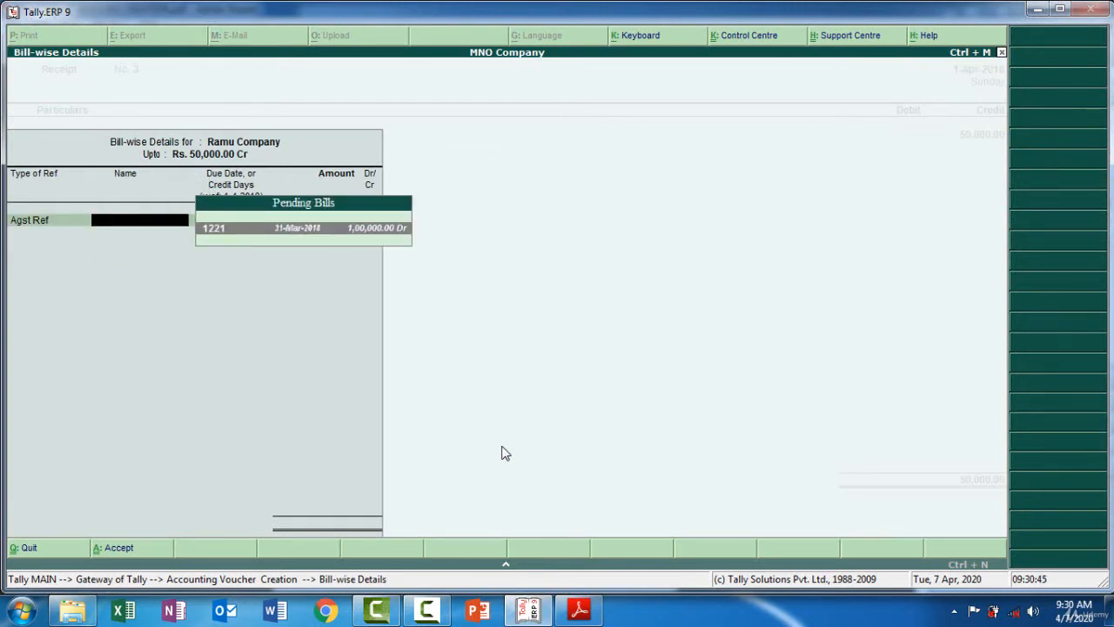
key(Return)
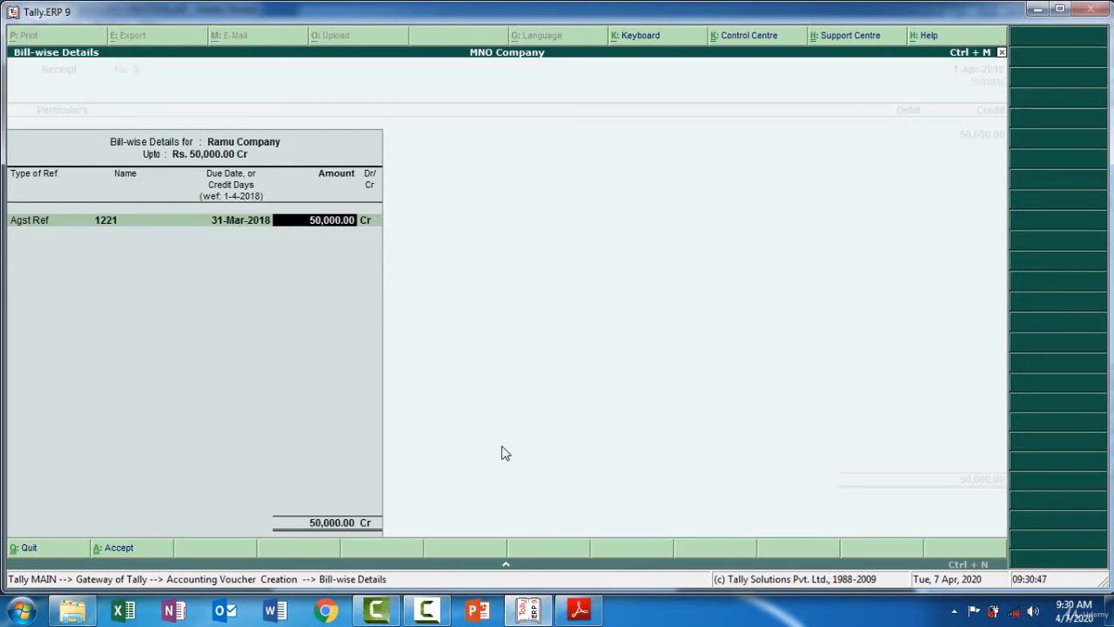
key(Return)
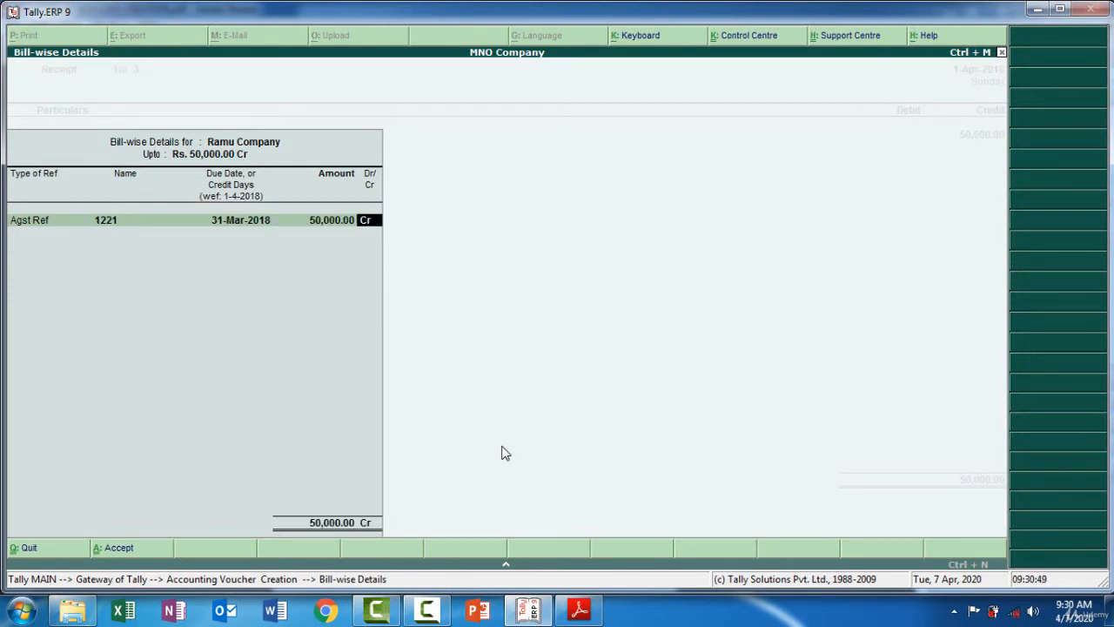
key(Return)
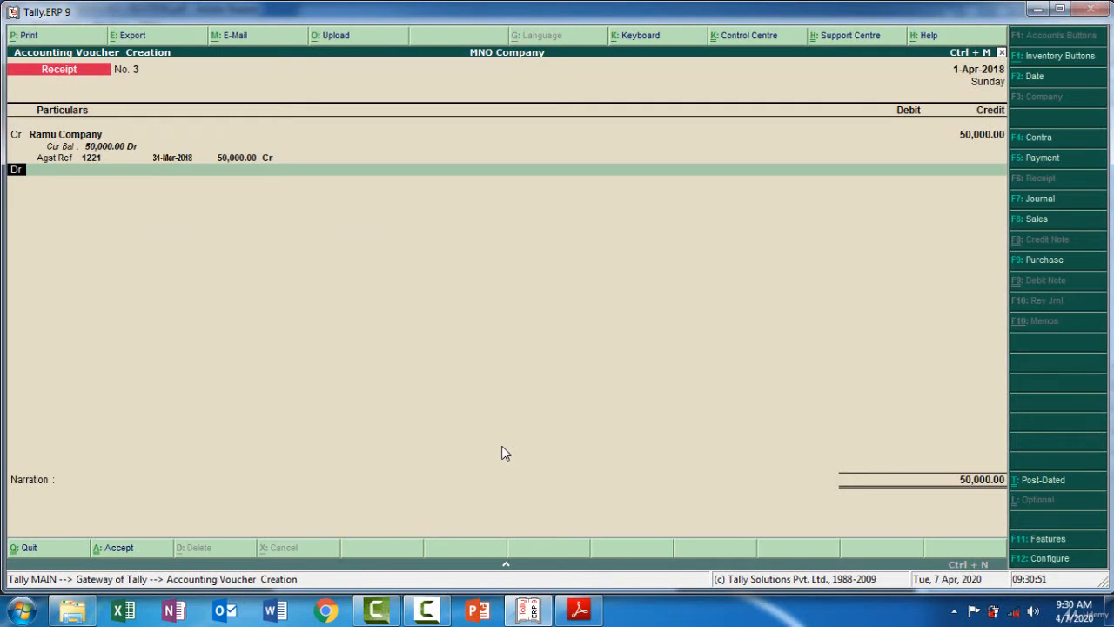
Debit the Cash ledger for 50,000 and move to the narration
key(Return)
text(Ca)
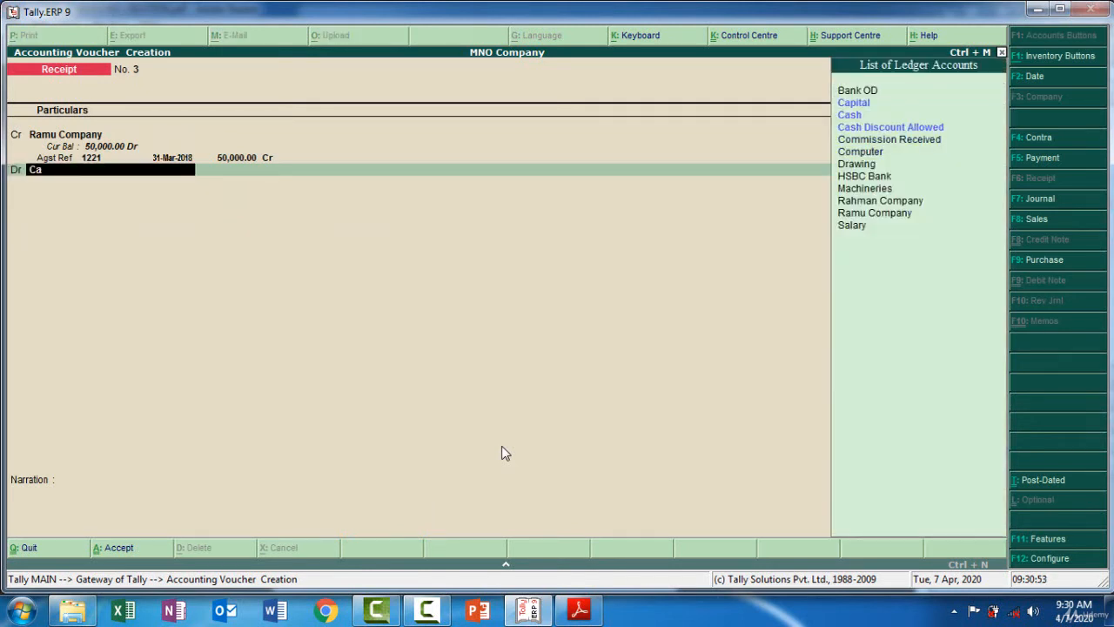
key(Down)
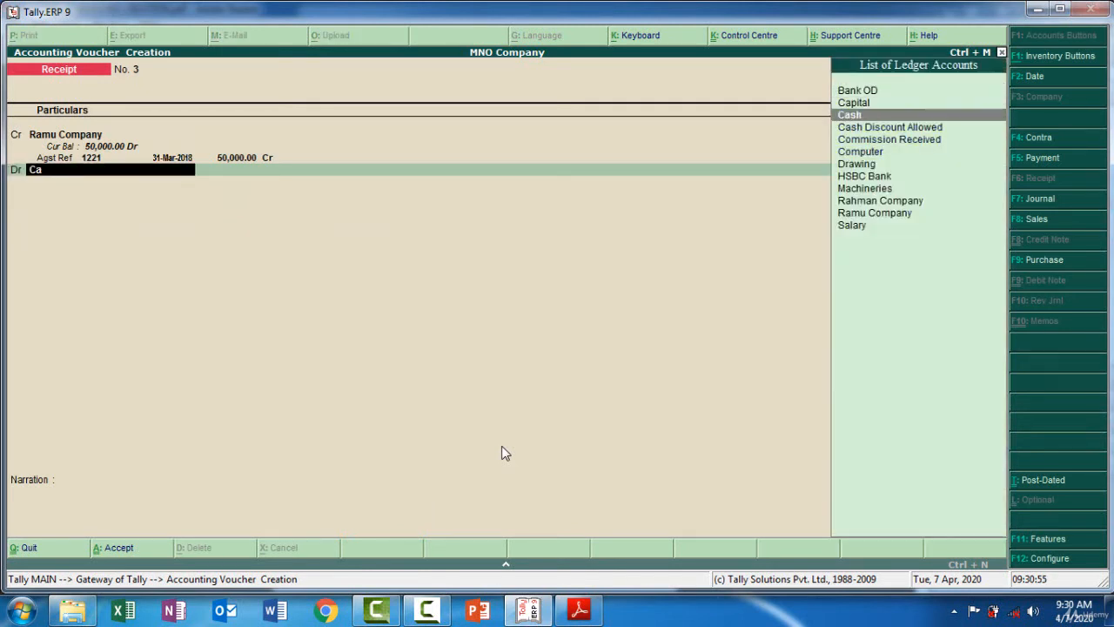
key(Return)
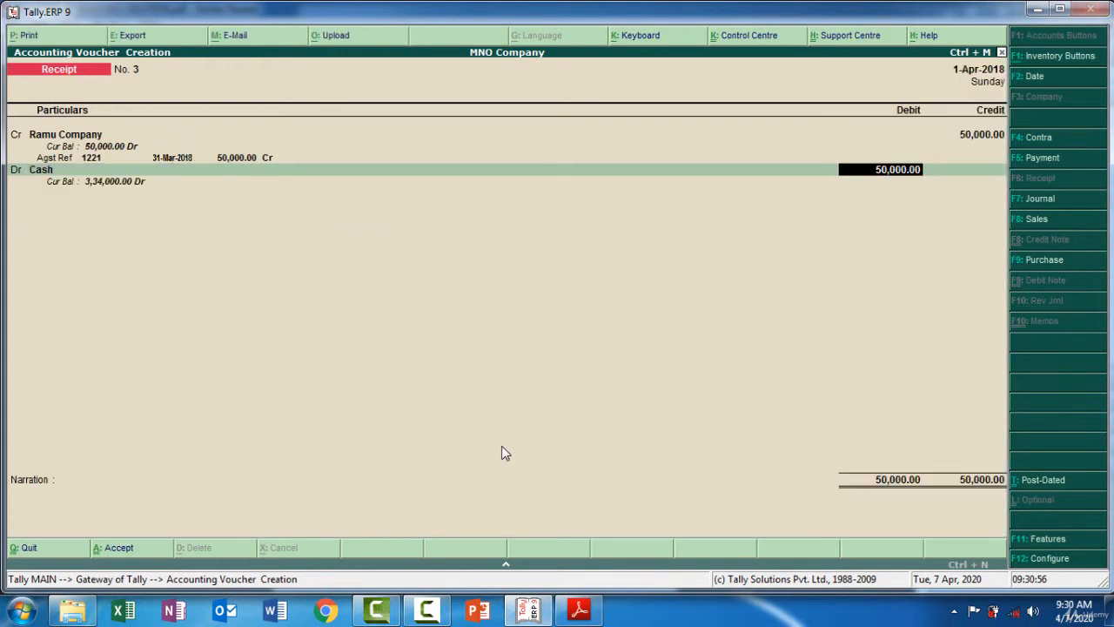
key(Return)
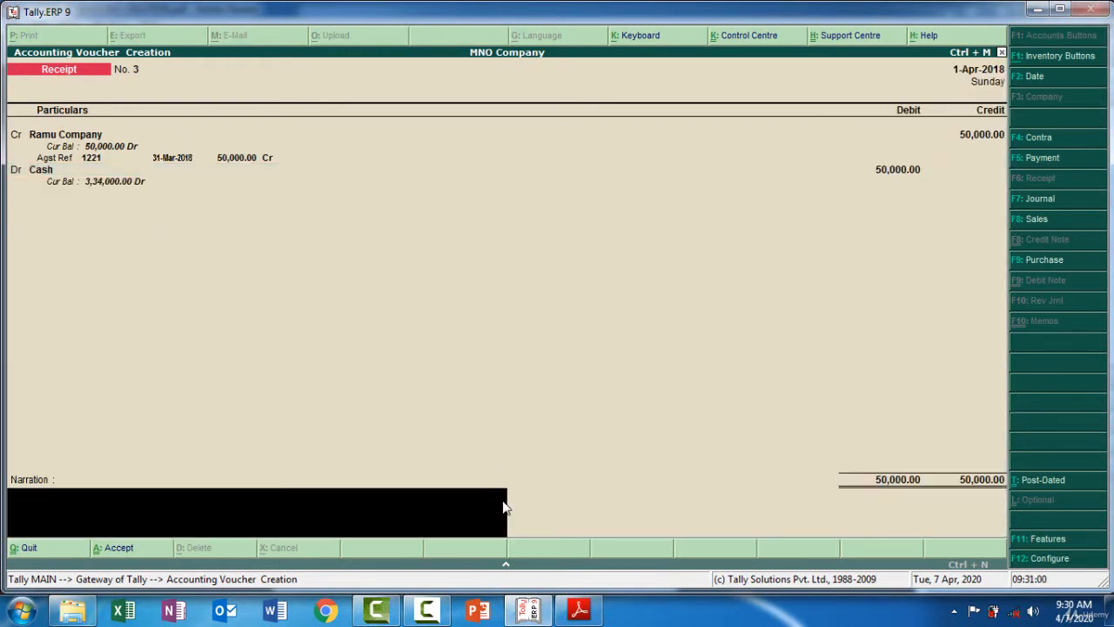
Copy the narration 'Being Received Cash From Ramu Company -50000' from the exercise PDF
key(alt+Tab)
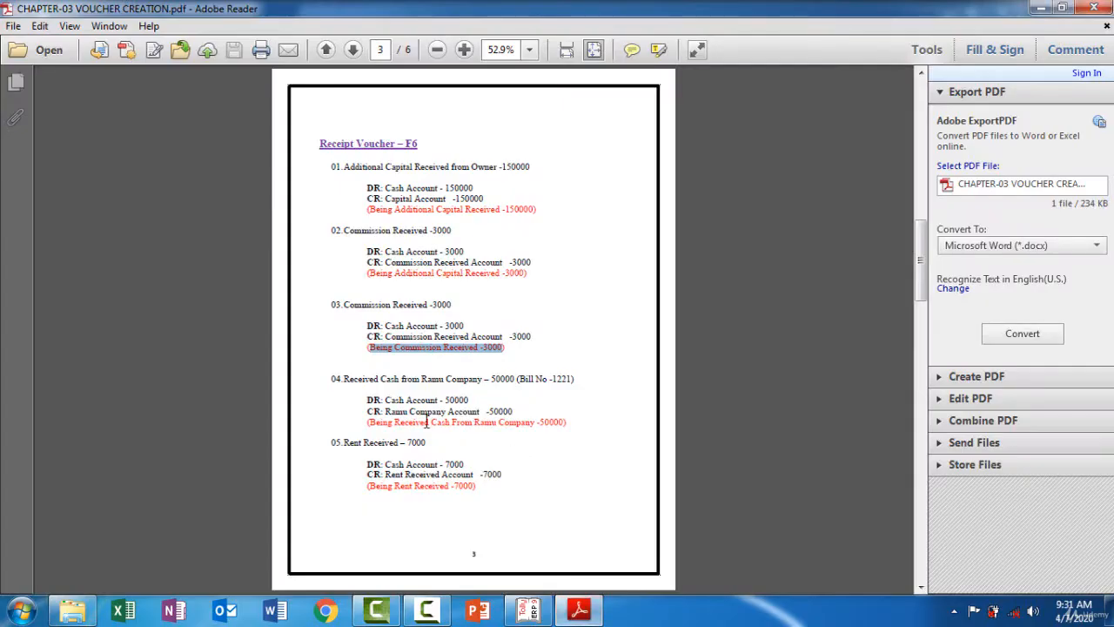
drag(370, 423, 561, 424)
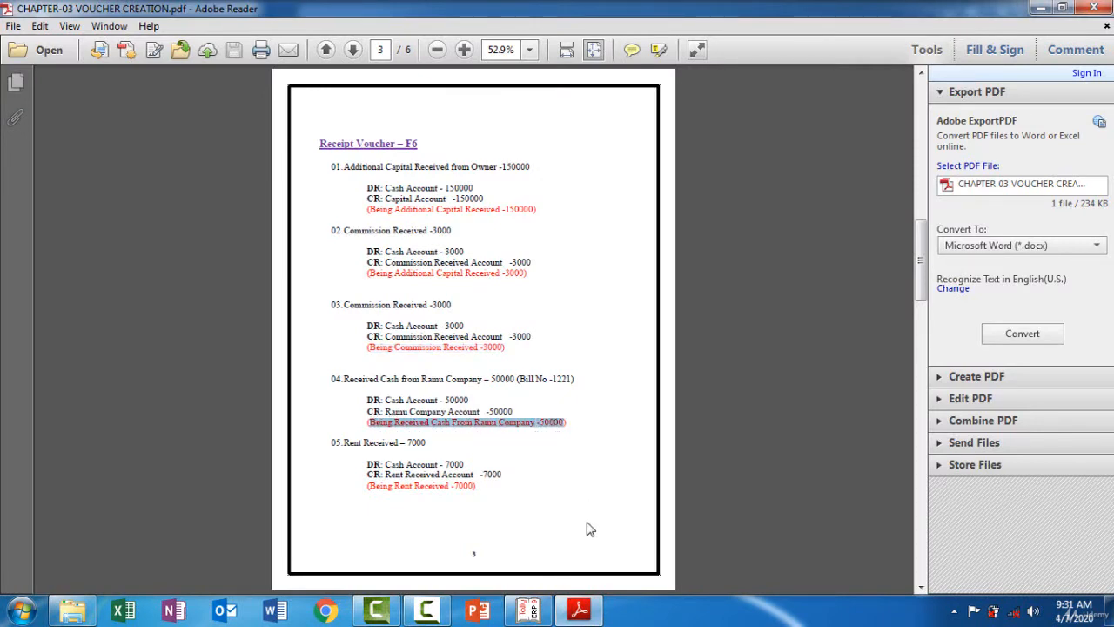
click(583, 612)
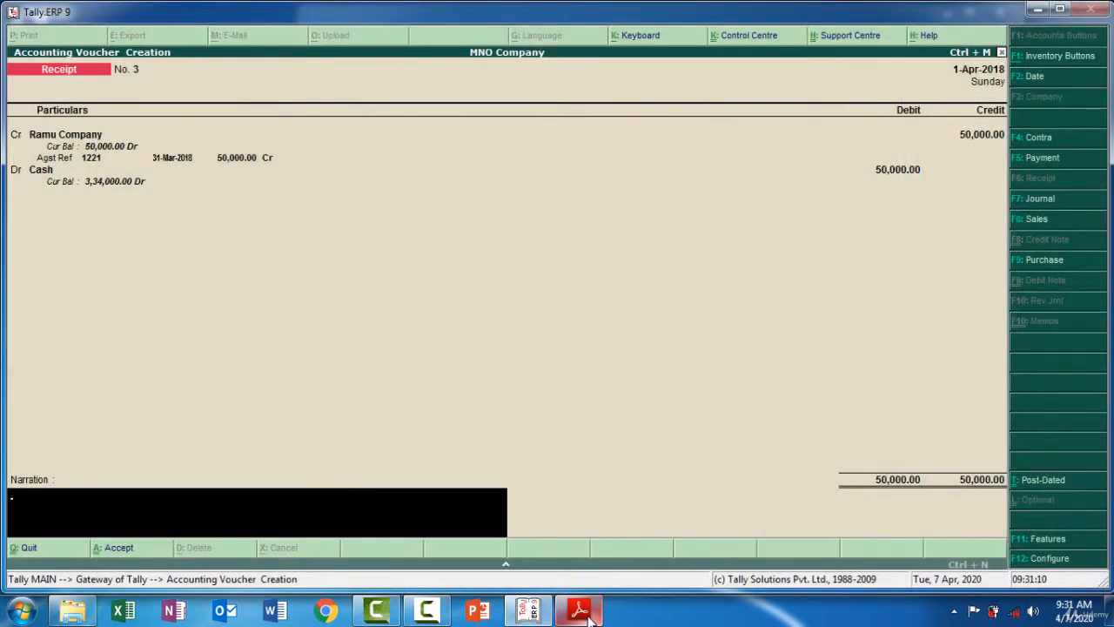
Paste the narration 'Being Received Cash From Ramu Company -50000' and accept the voucher
key(ctrl+alt+v)
key(Return)
key(Return)
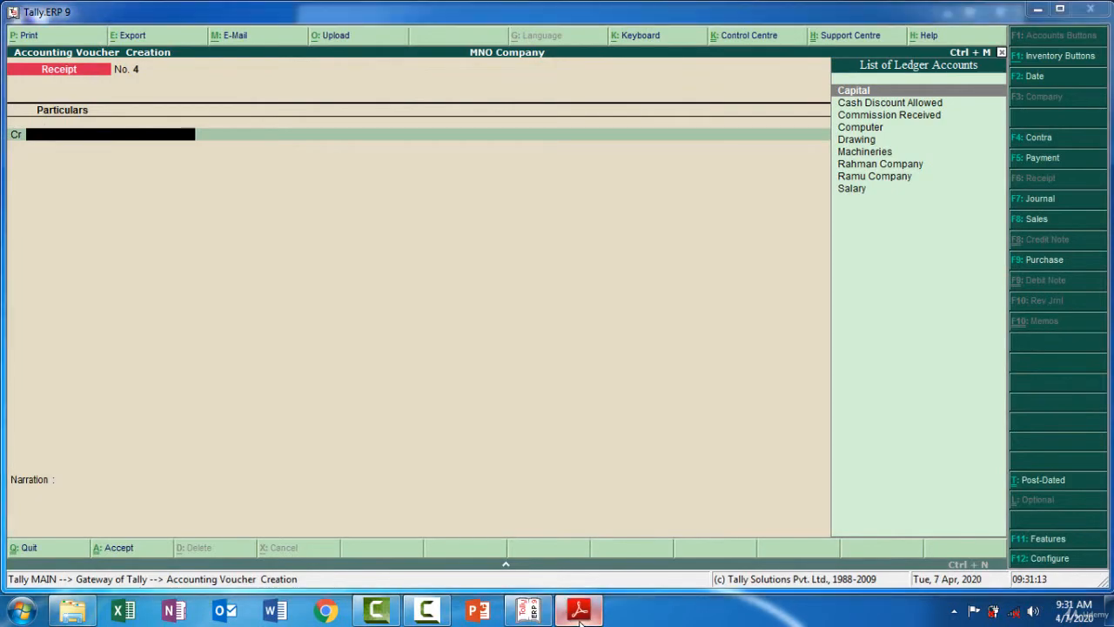
Check the next entry in the PDF, then create a Rent Received ledger under Indirect Incomes as the credit ledger
click(580, 614)
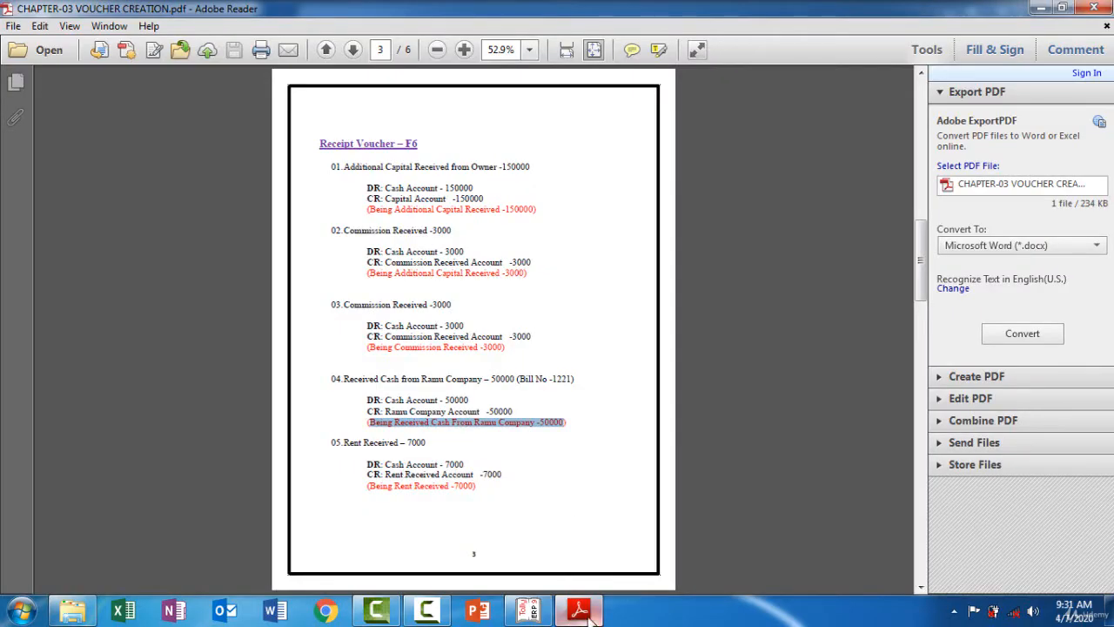
mouse_move(589, 615)
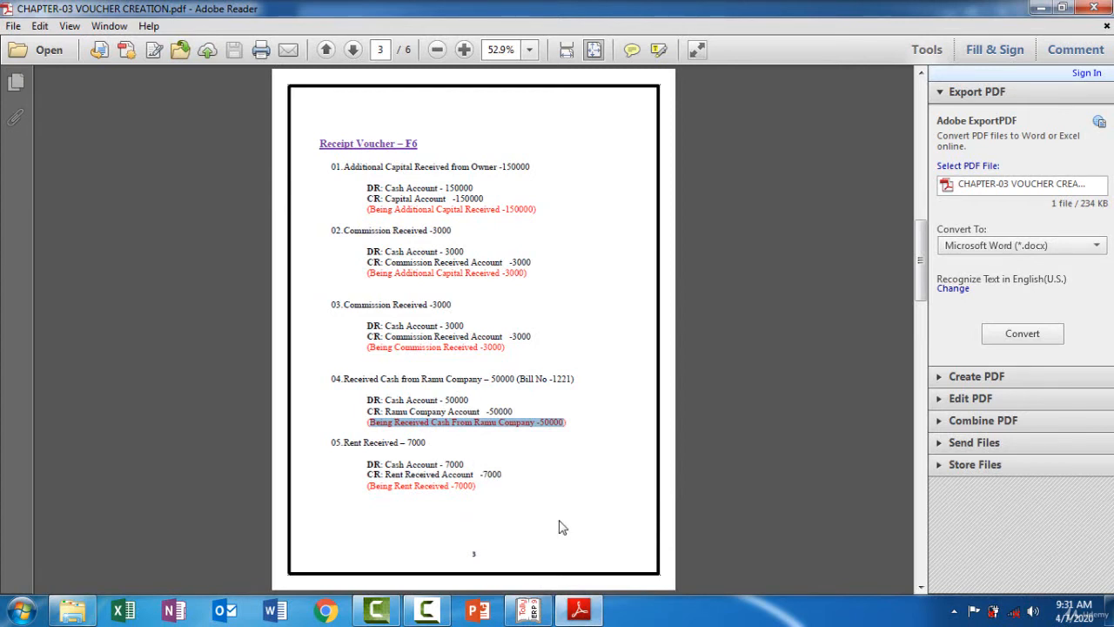
click(579, 609)
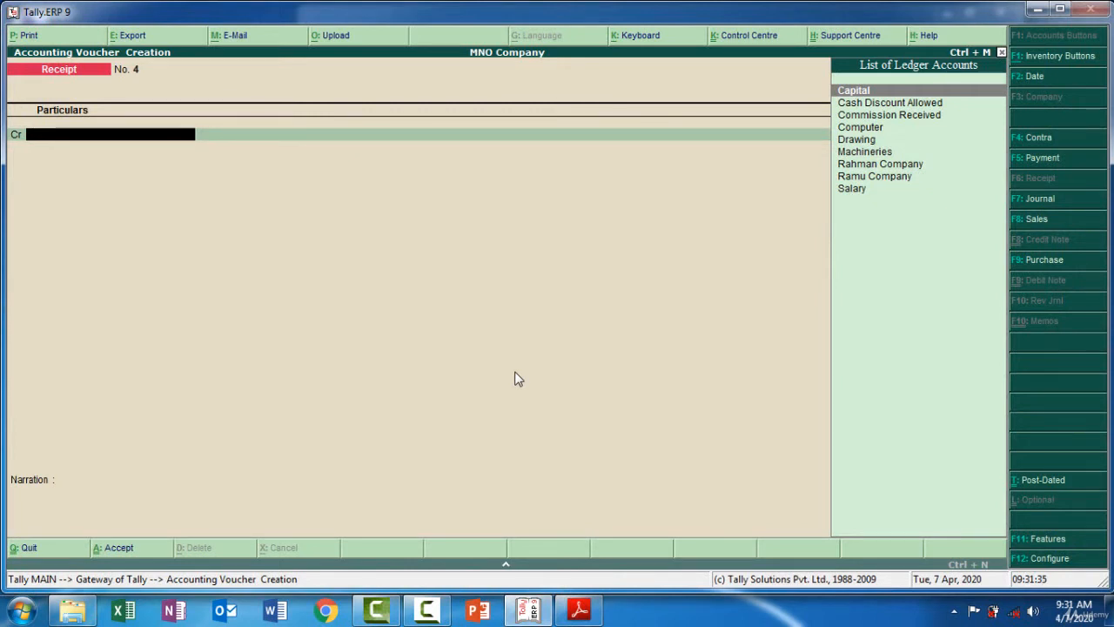
key(alt+c)
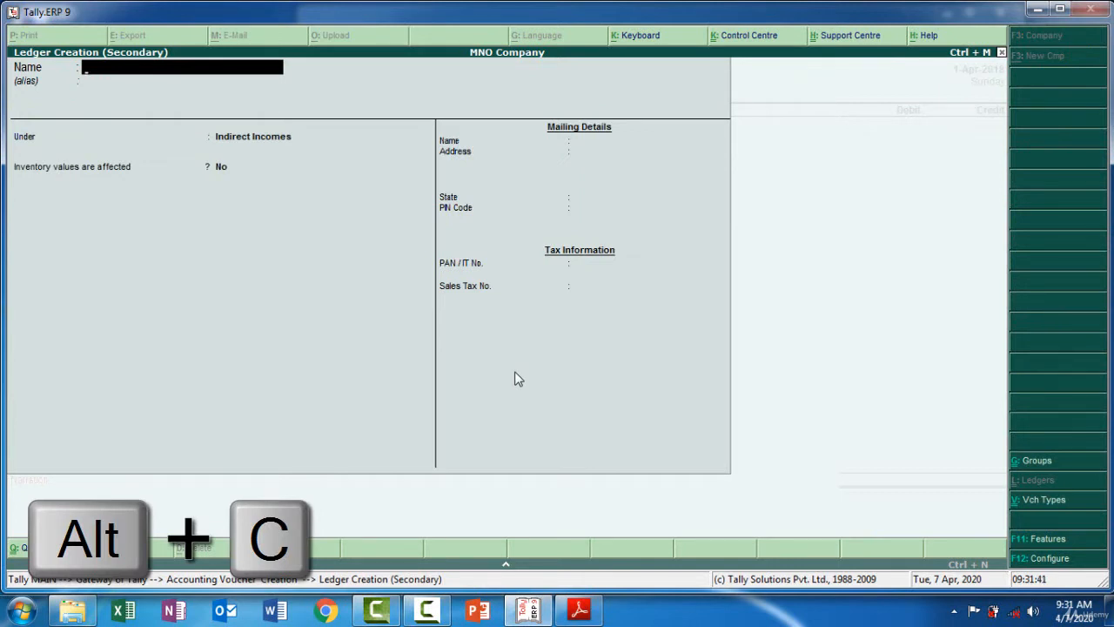
text(Rent)
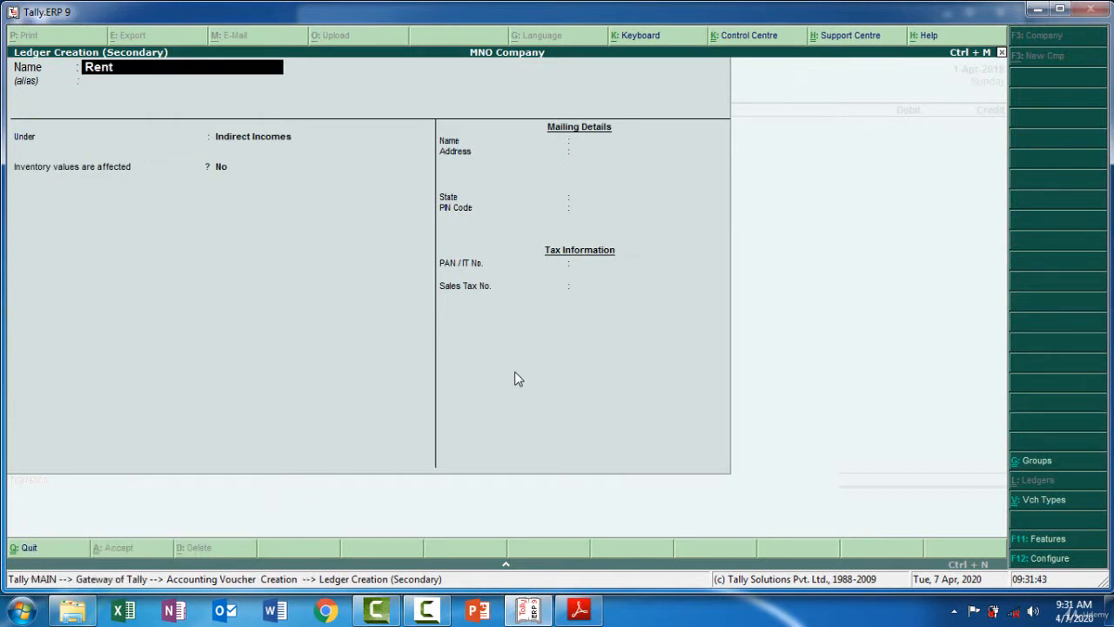
text( Received)
key(Return)
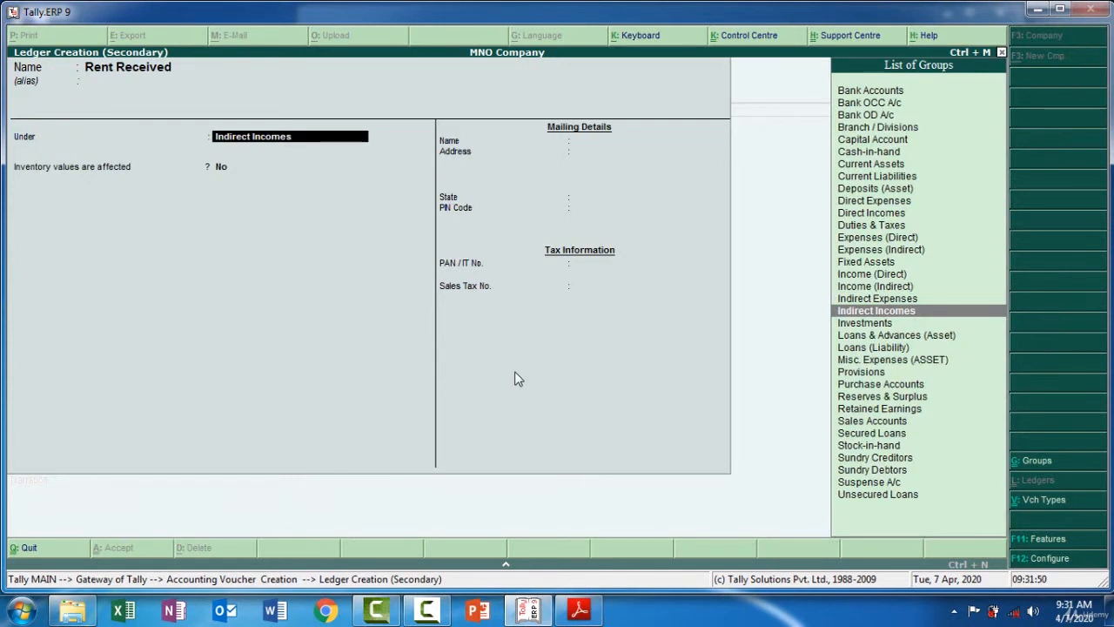
key(Return)
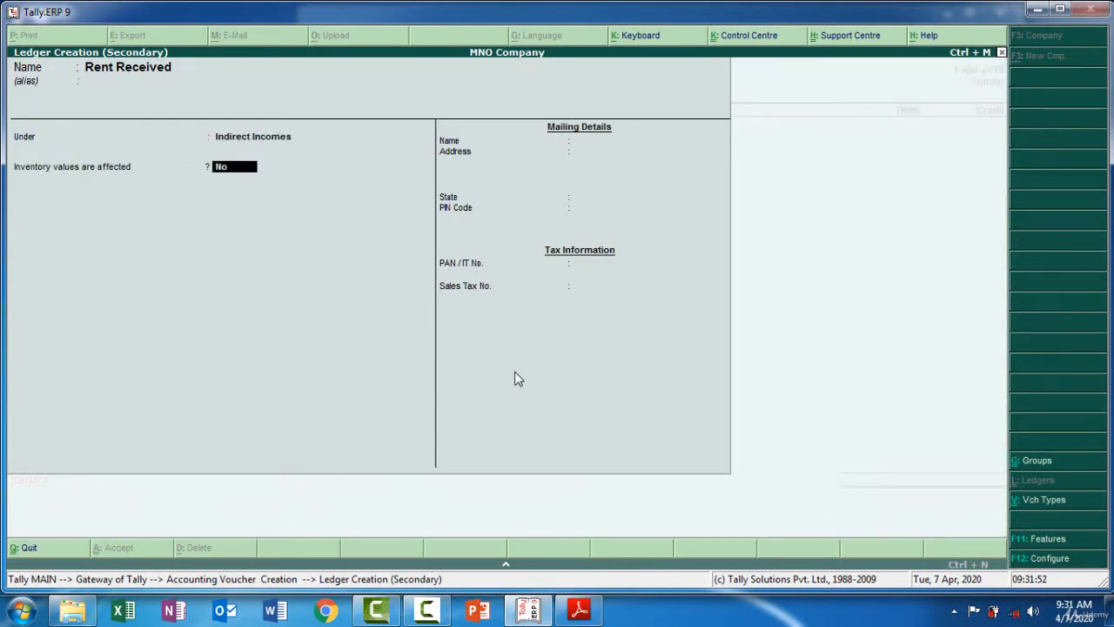
key(Return)
key(Return)
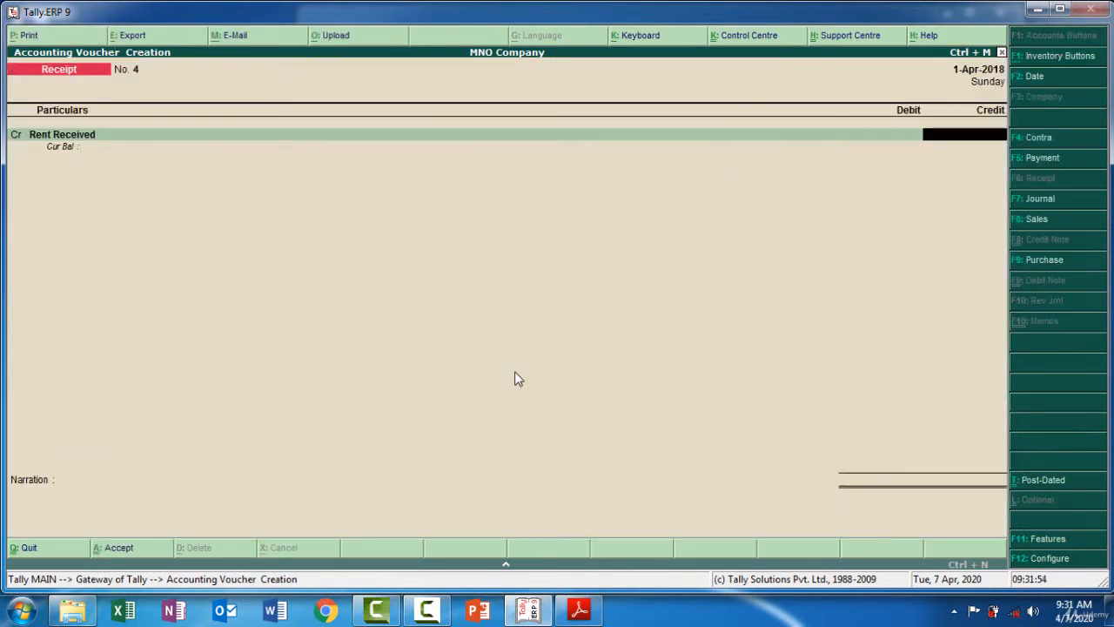
Credit Rent Received with 7,000
click(579, 609)
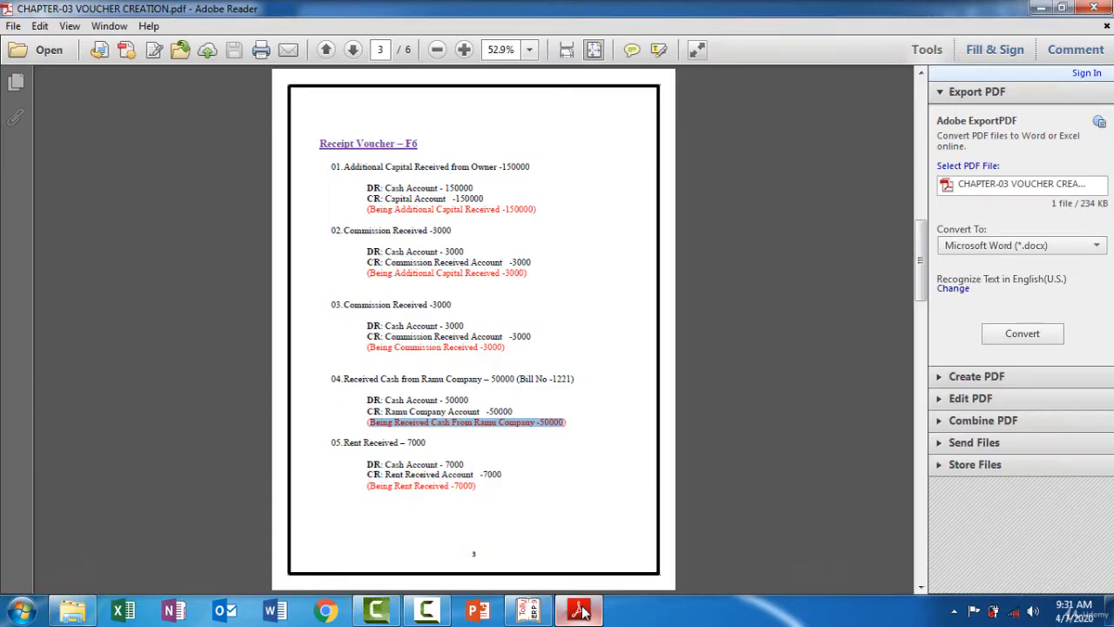
click(581, 612)
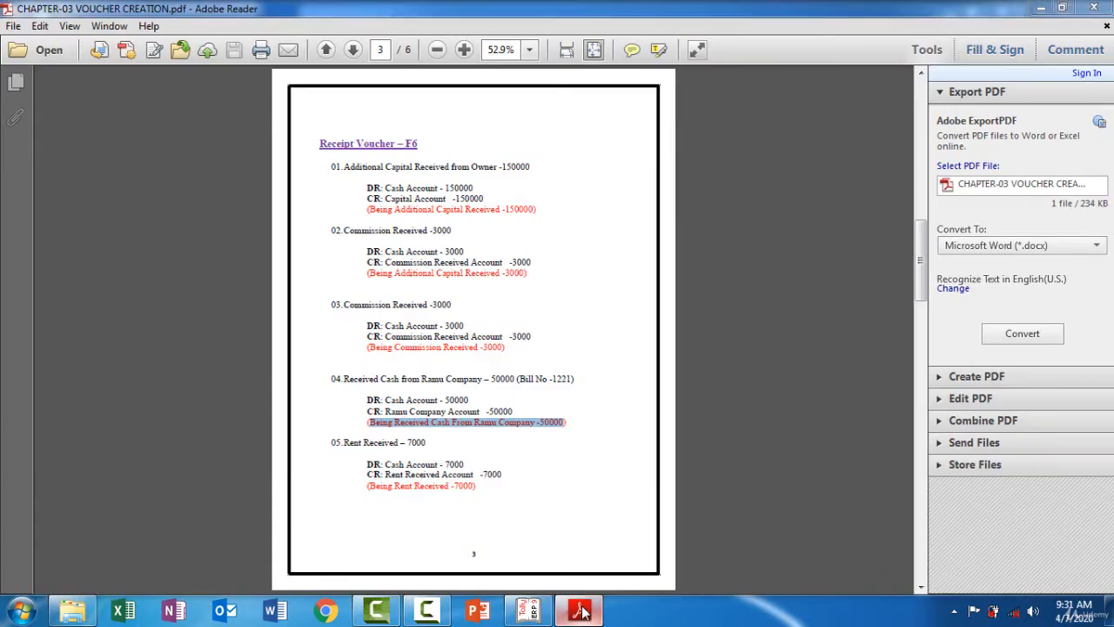
text(70000)
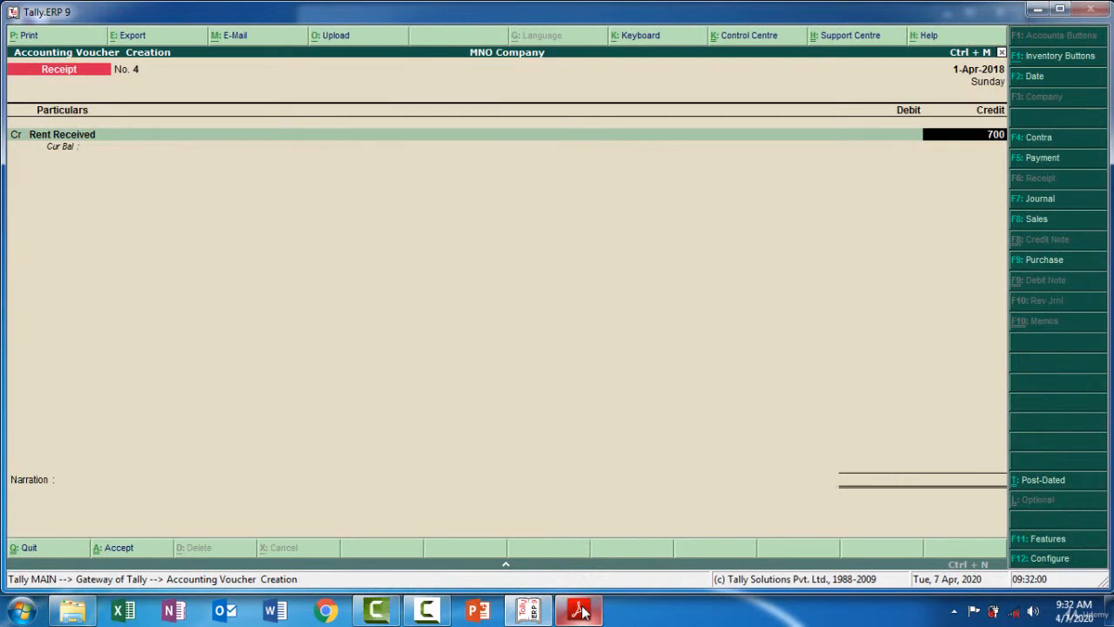
key(Return)
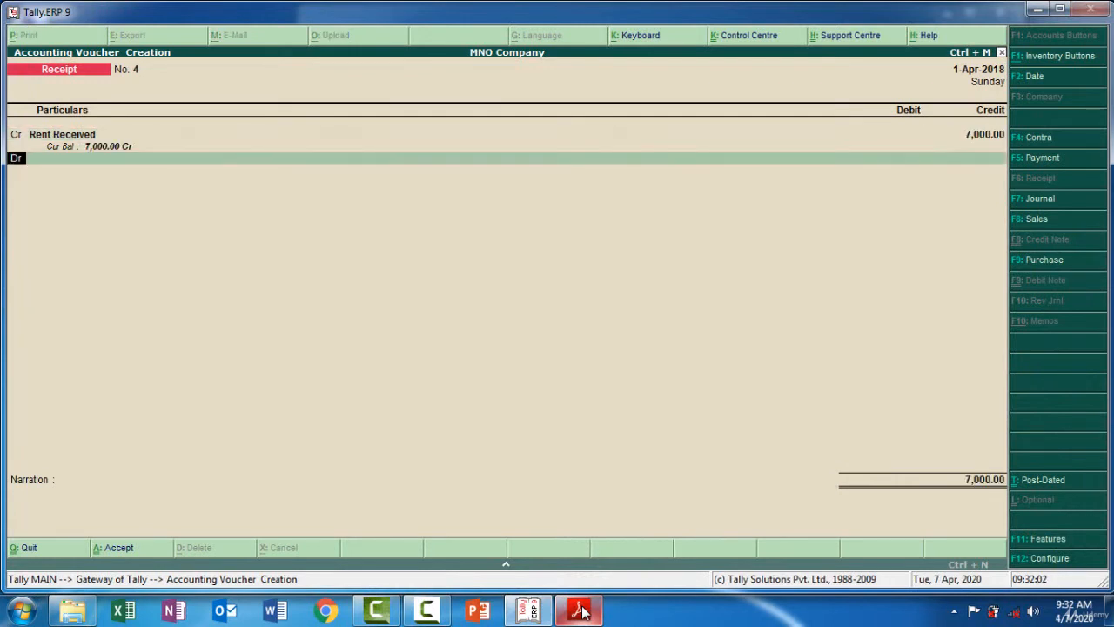
Debit the Cash ledger for 7,000 and move to the narration
key(Return)
text(Ca)
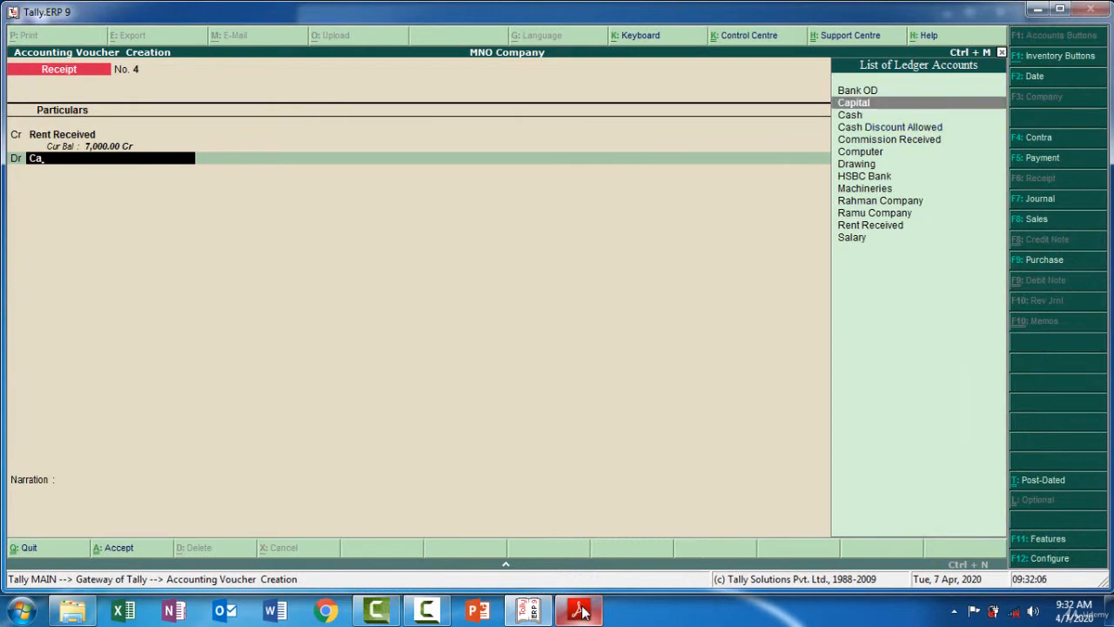
text(s)
key(Return)
key(Return)
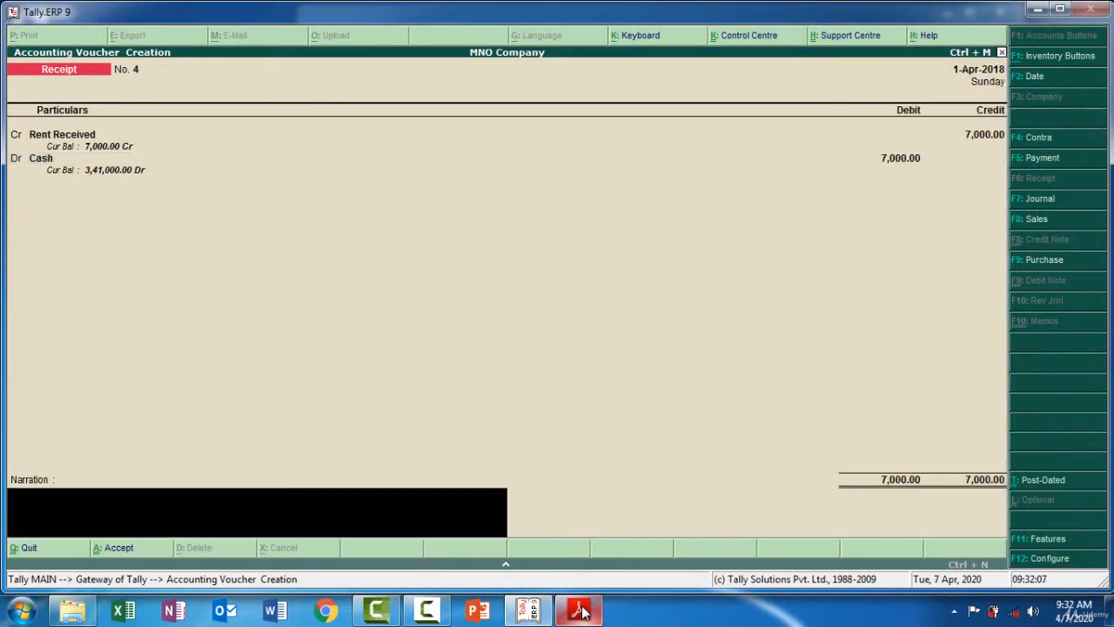
Copy the narration 'Being Rent Received -7000' from the exercise PDF
click(581, 612)
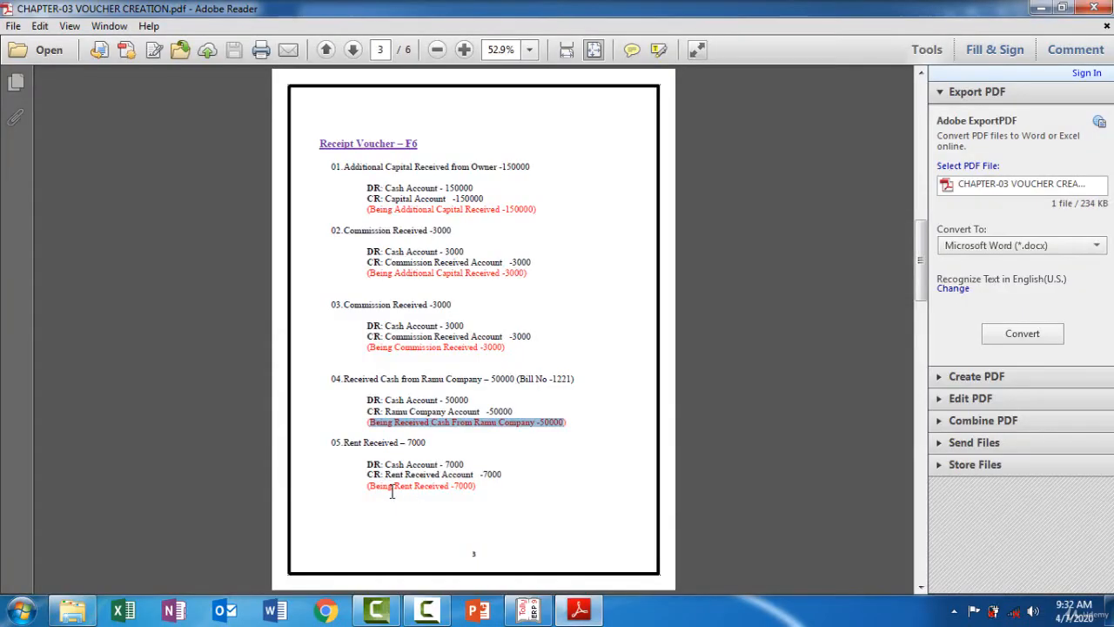
drag(375, 485, 474, 492)
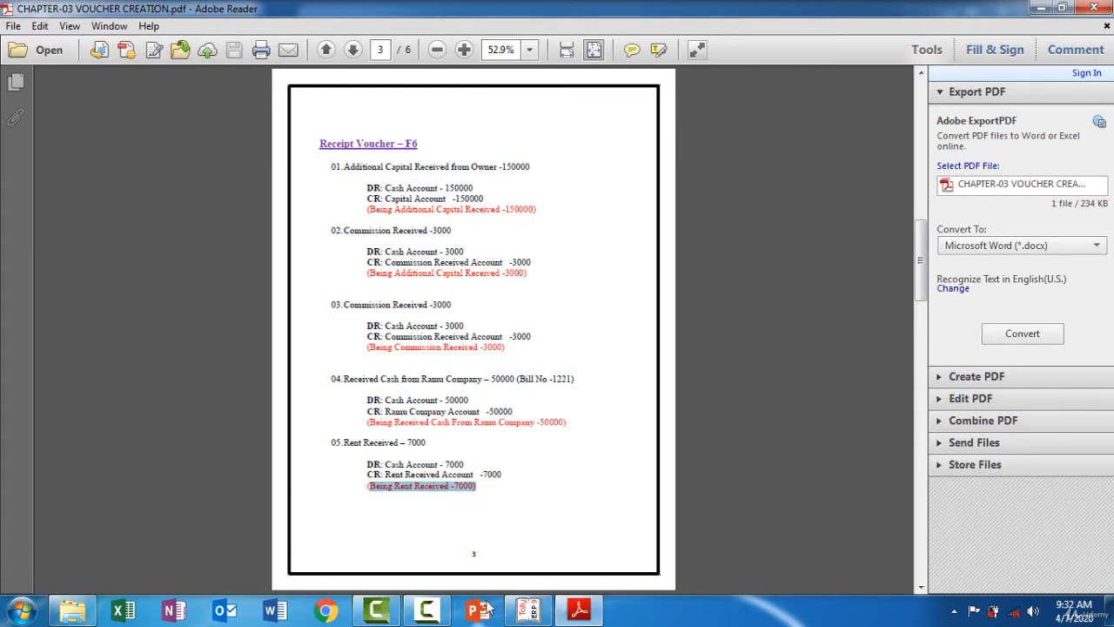
Paste the copied narration into the receipt voucher and accept the Rent Received entry
click(581, 612)
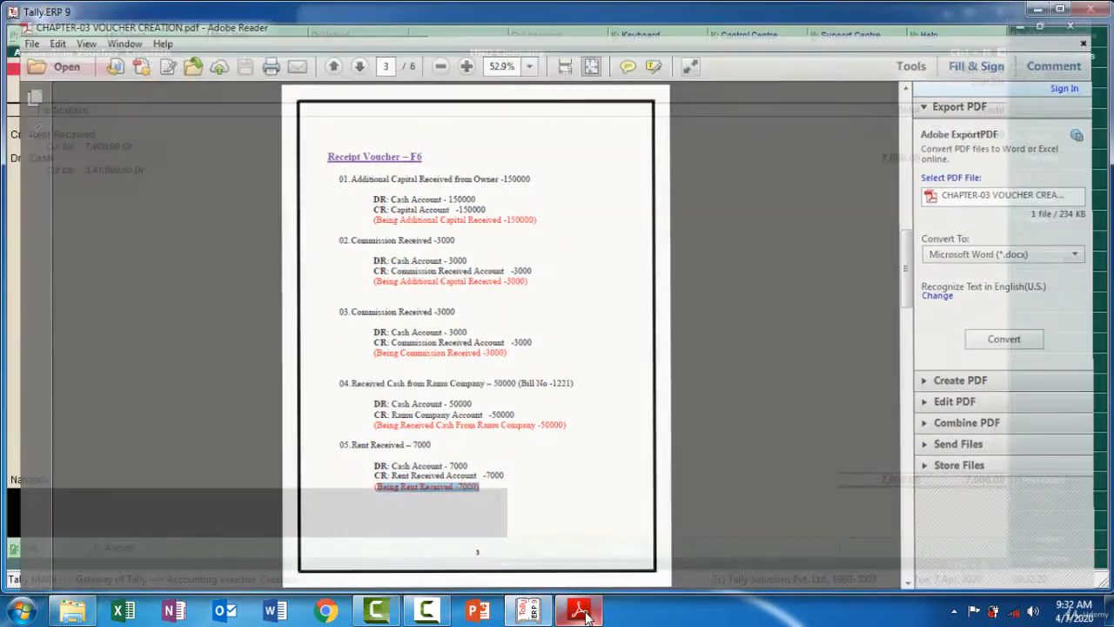
key(ctrl+alt+v)
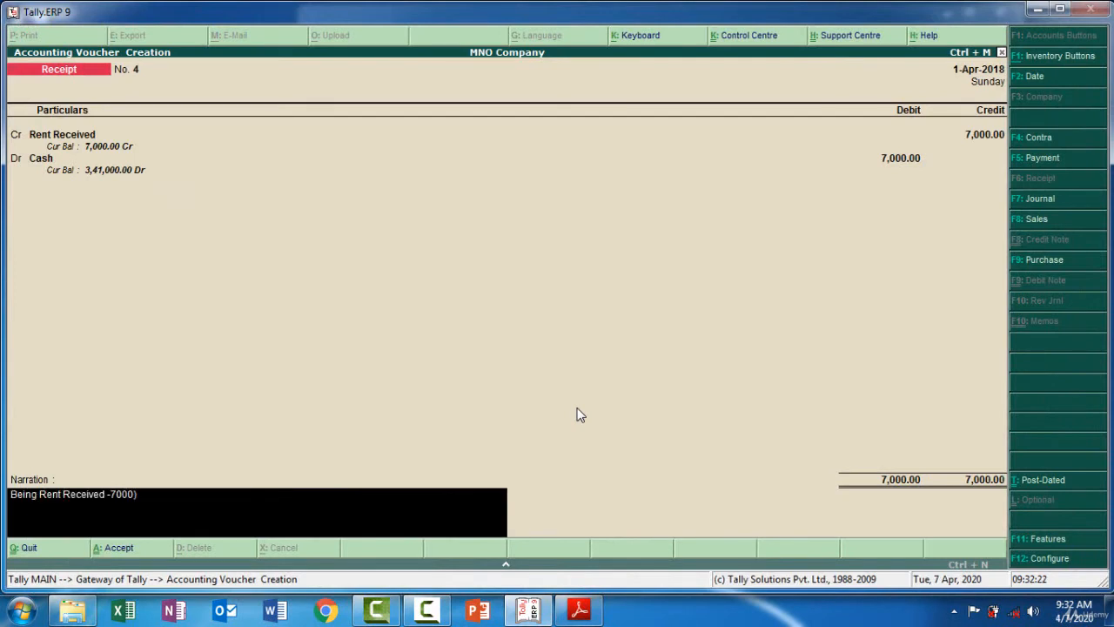
key(Return)
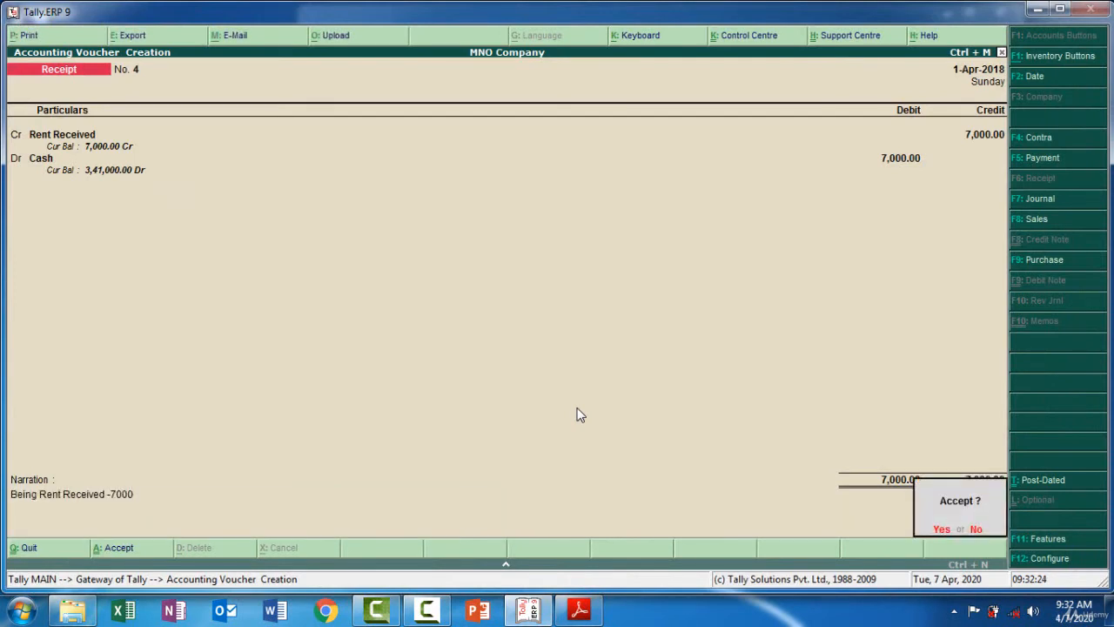
key(Return)
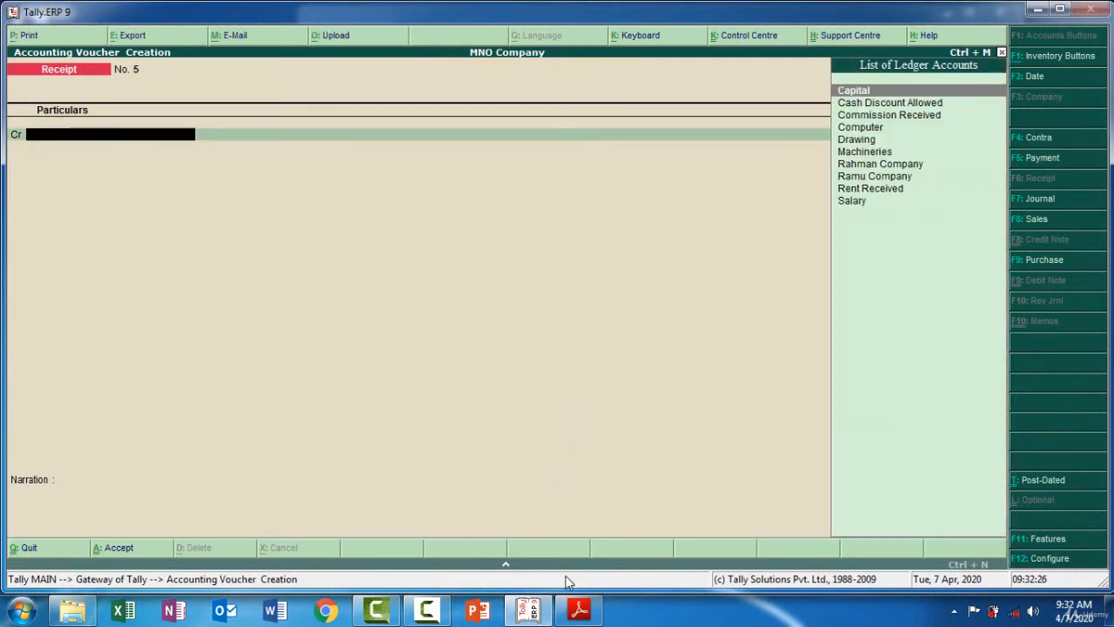
Review the Journal Voucher entries in the exercise PDF
click(581, 611)
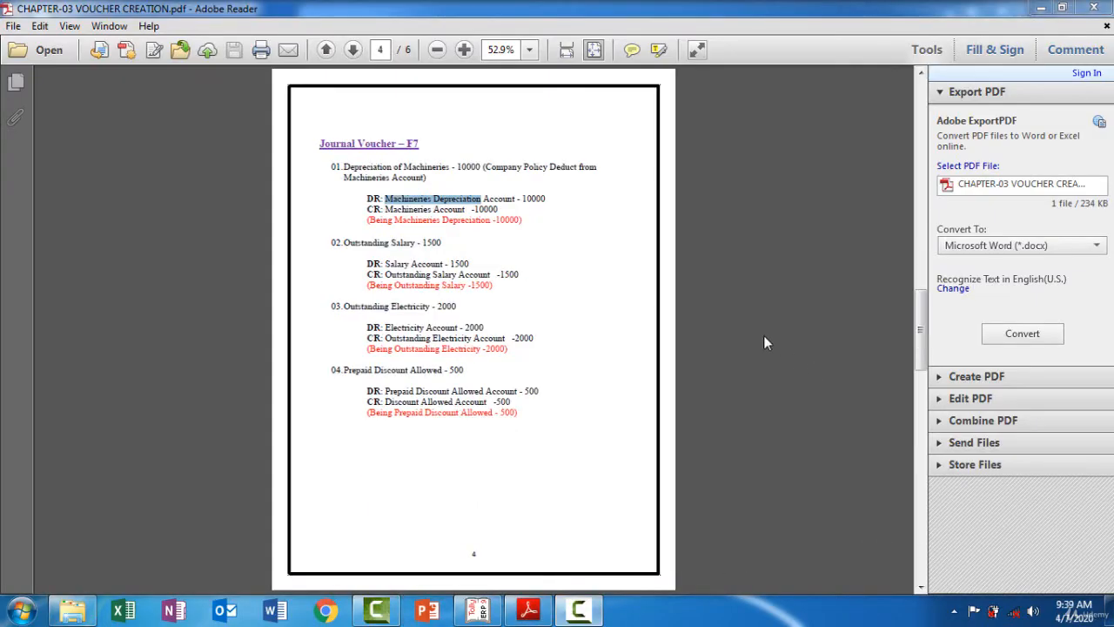
double_click(559, 174)
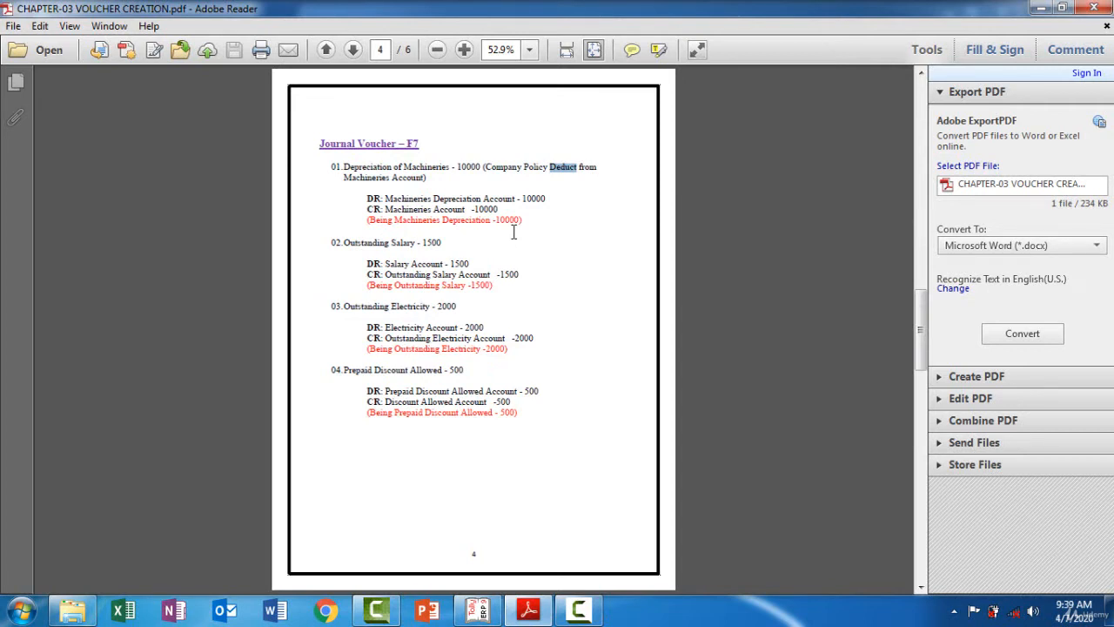
click(546, 242)
click(480, 611)
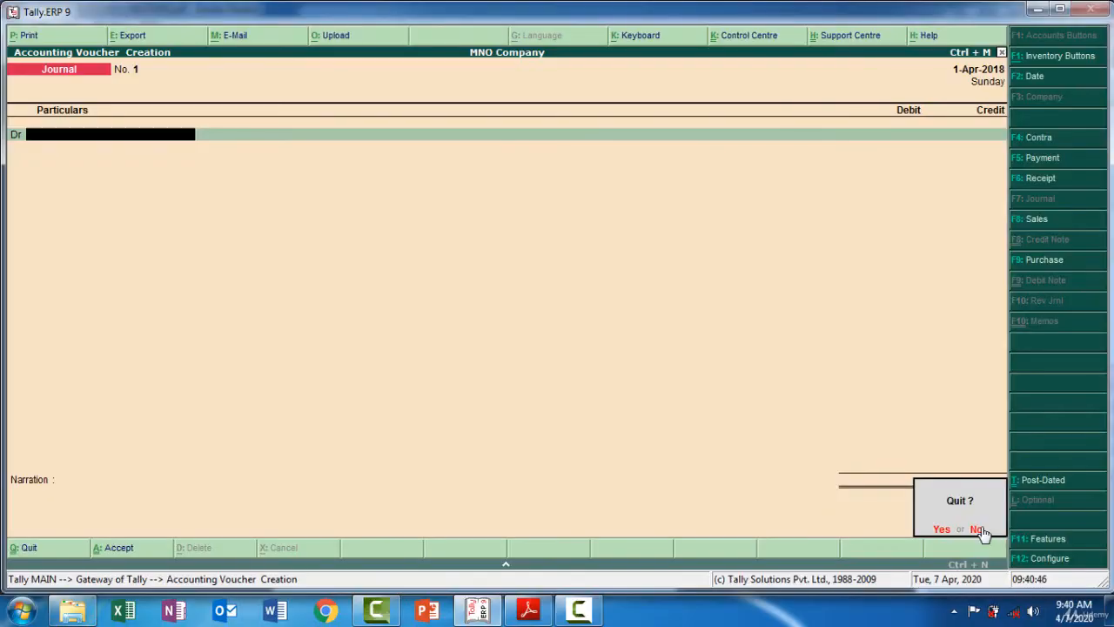
Stay in voucher creation and switch to a new Journal voucher
click(981, 527)
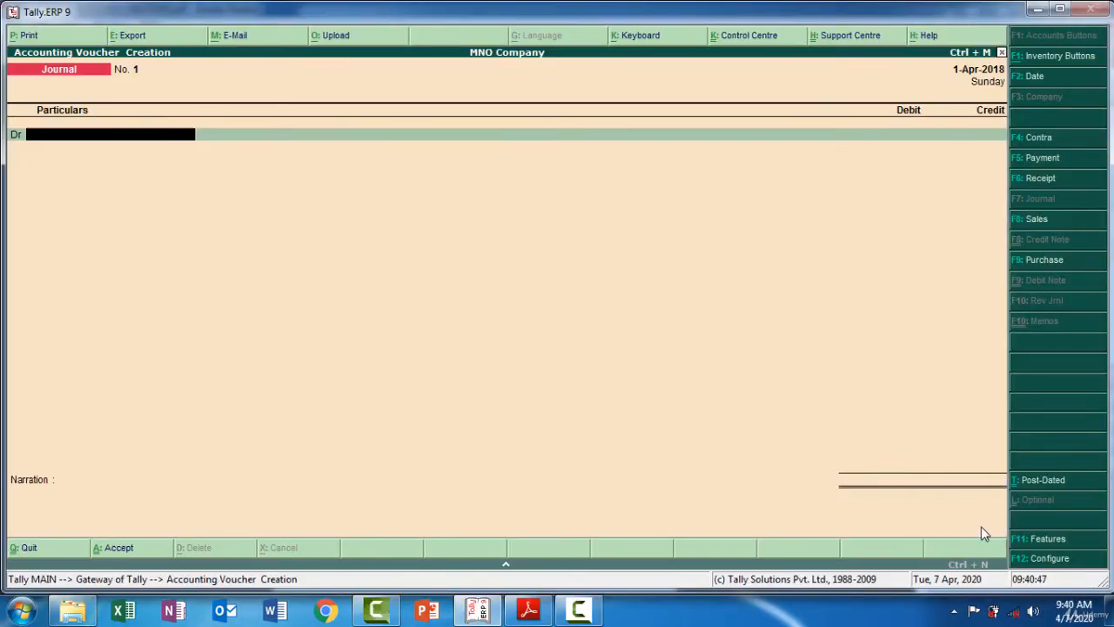
click(1052, 179)
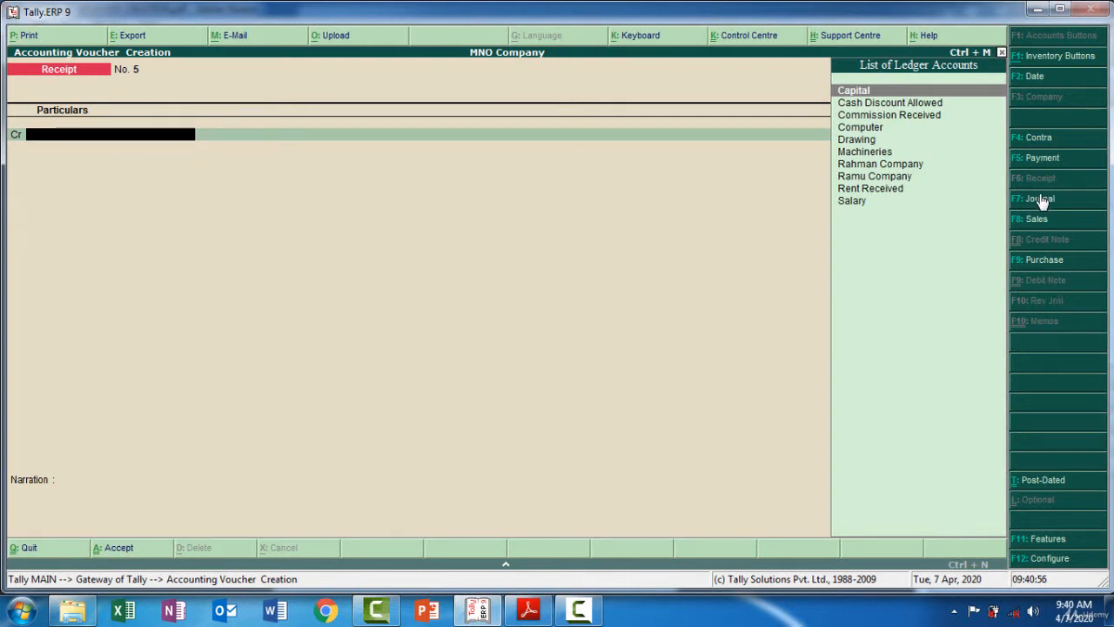
key(F7)
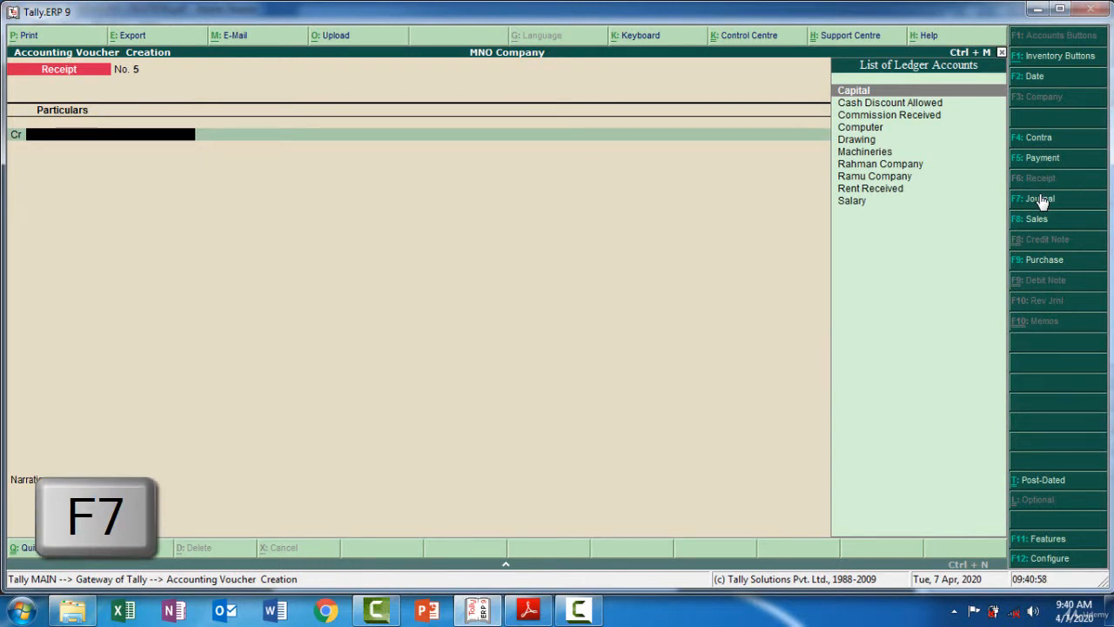
click(1042, 199)
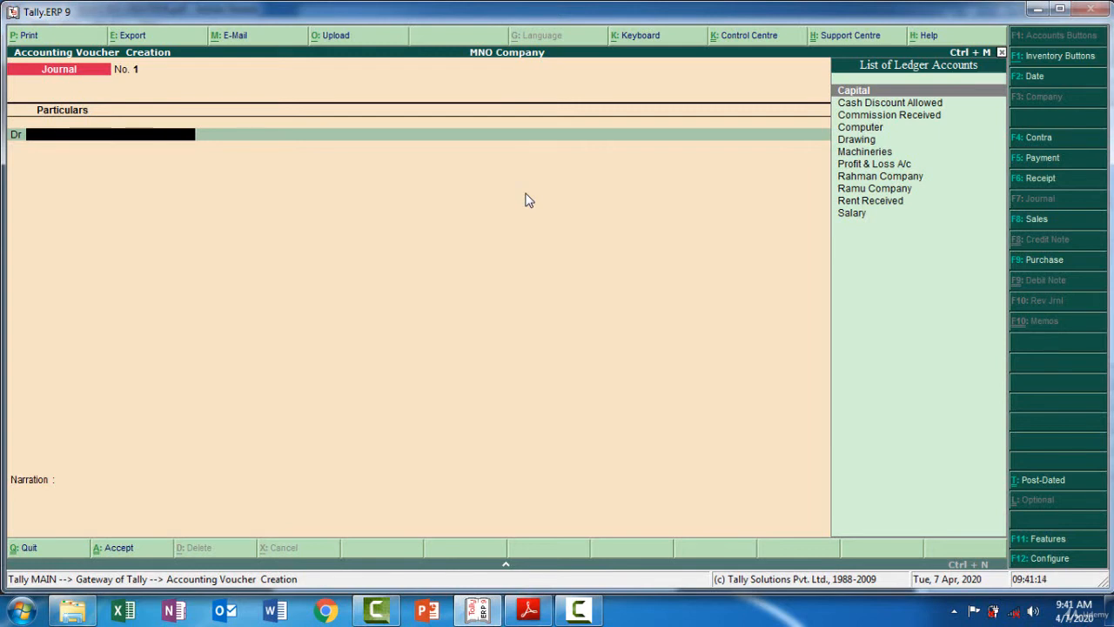
Create a Machineries Depreciation ledger under Indirect Expenses, copying its name from the PDF, as the debit ledger
key(alt+c)
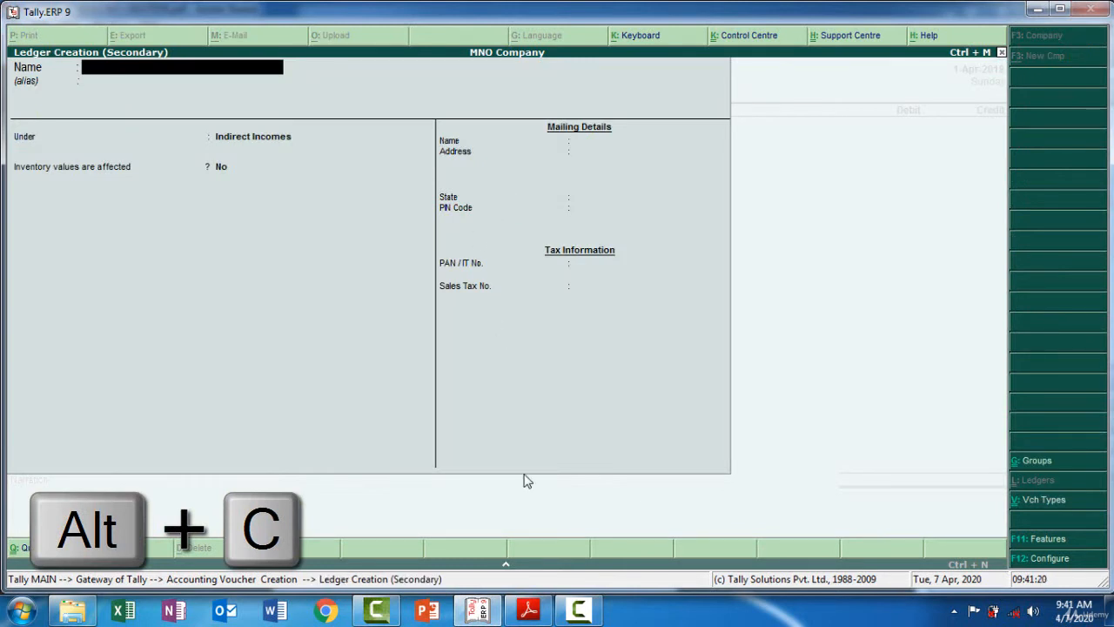
click(528, 611)
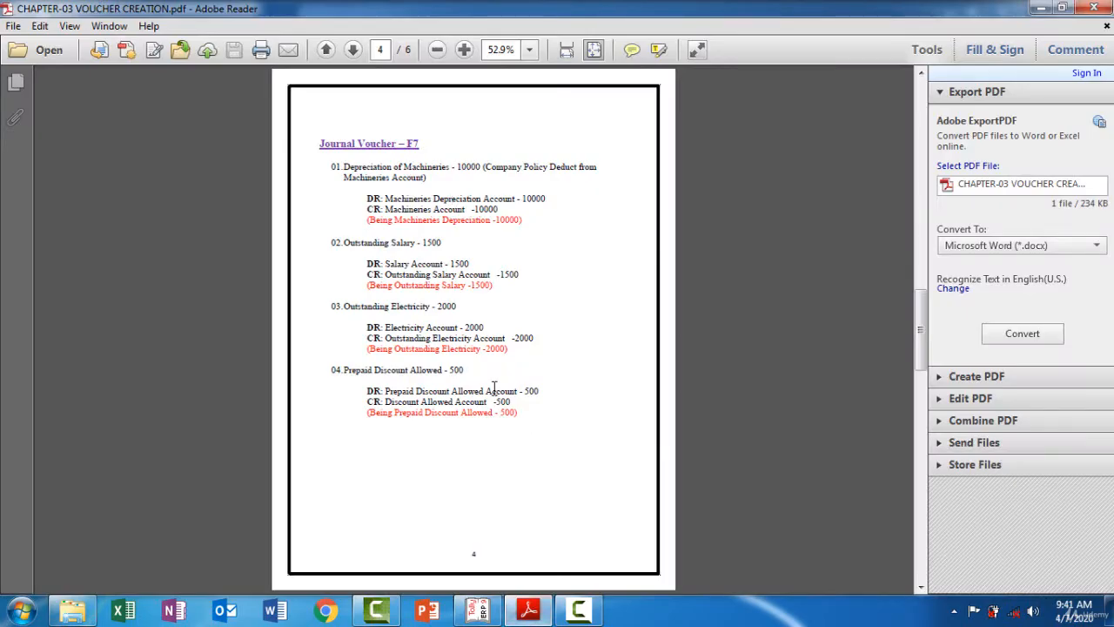
drag(480, 199, 394, 190)
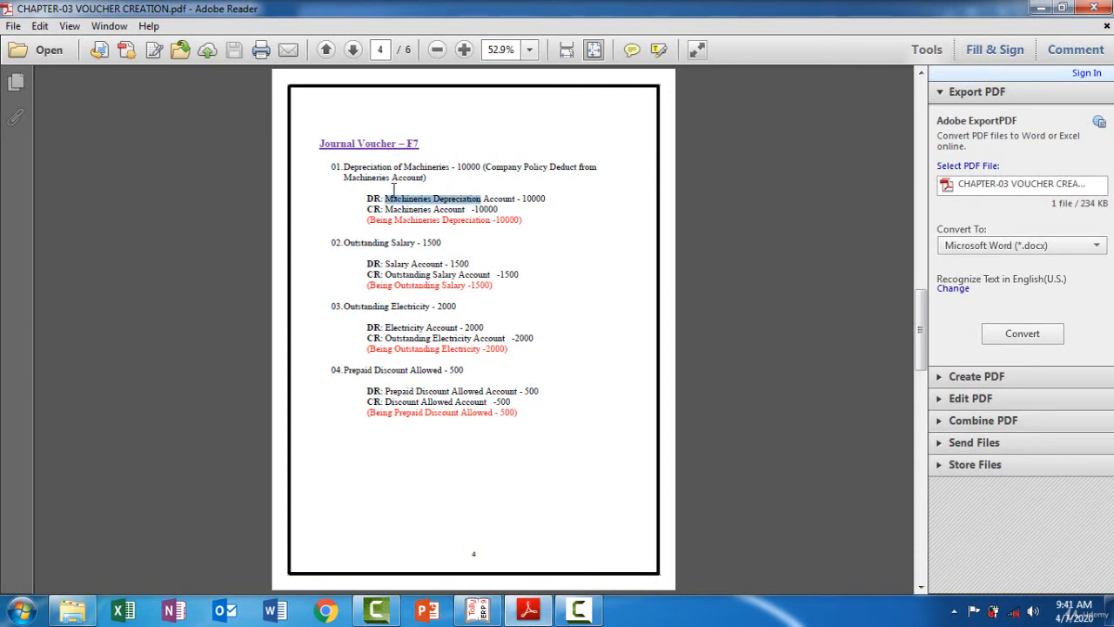
click(479, 611)
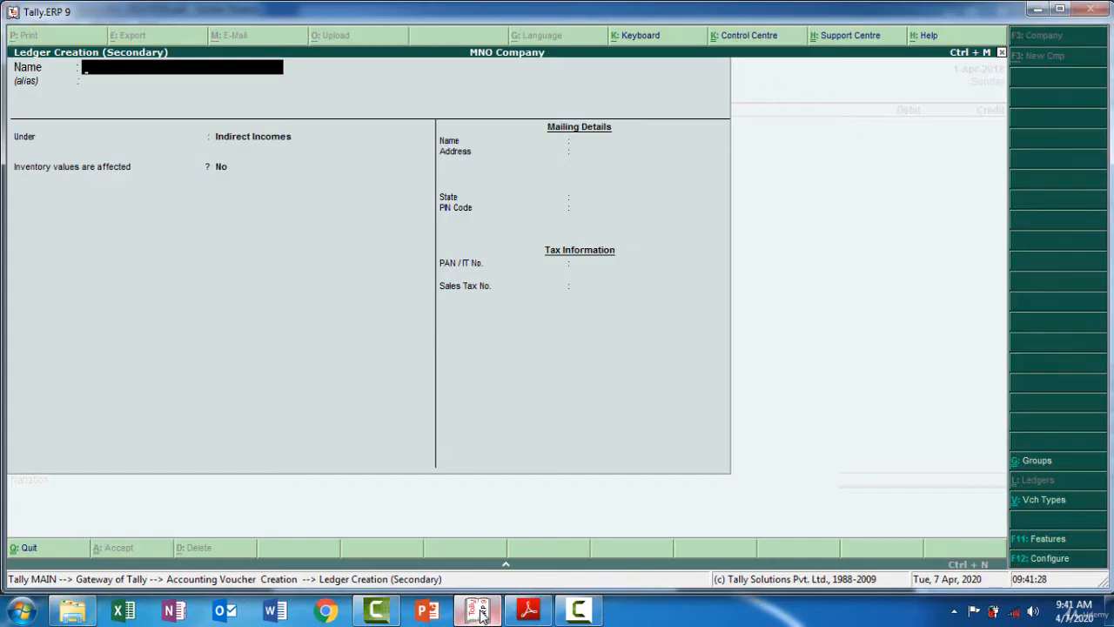
key(ctrl+alt+v)
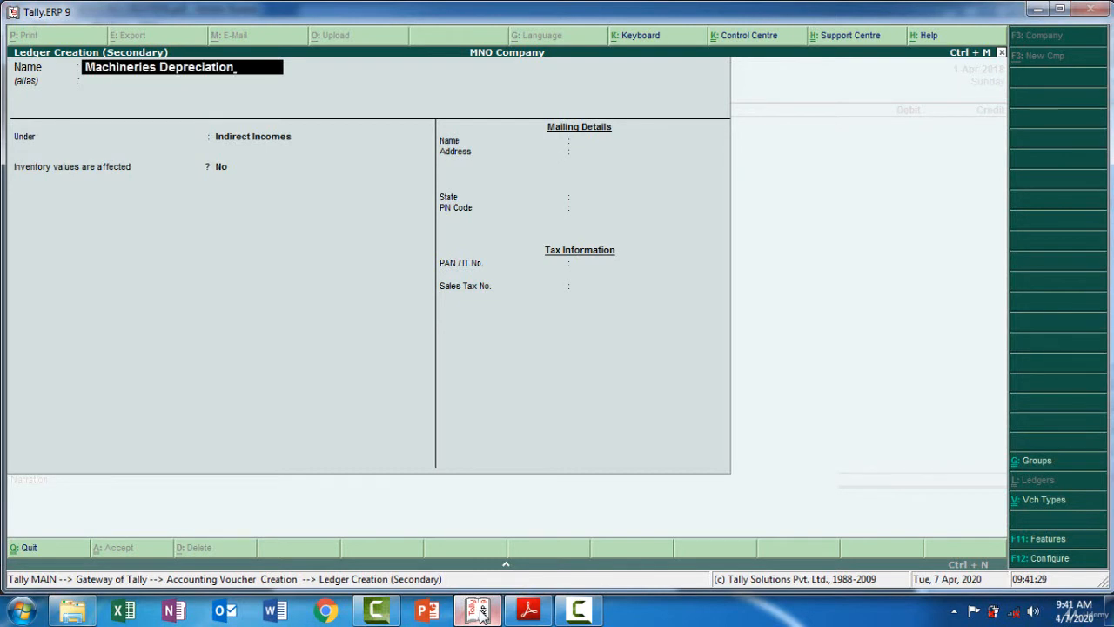
key(Return)
key(Return)
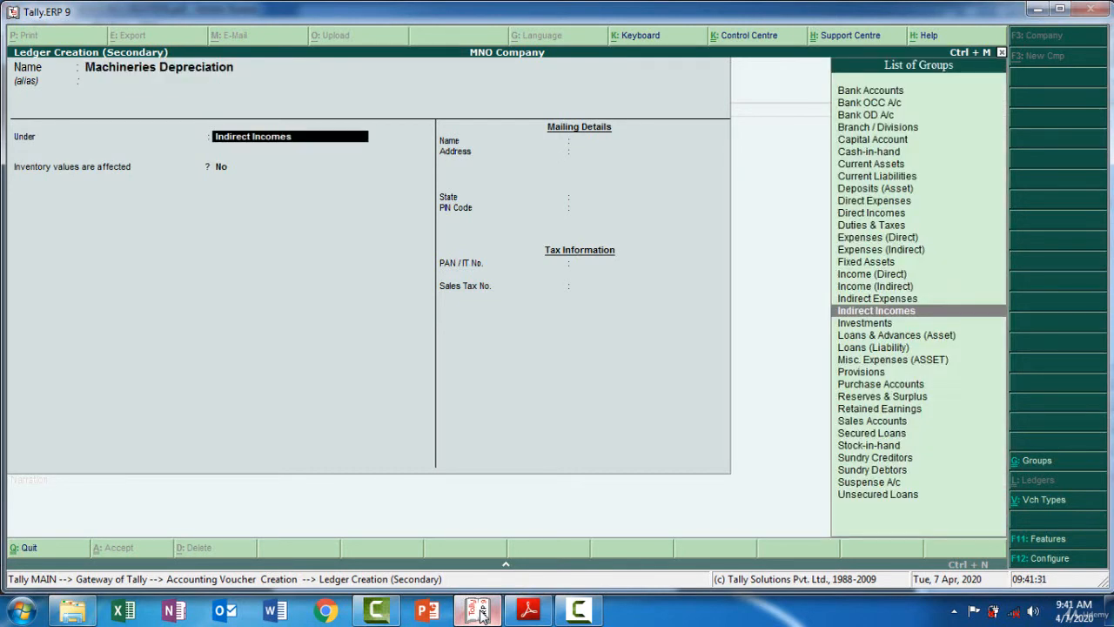
text(Ind)
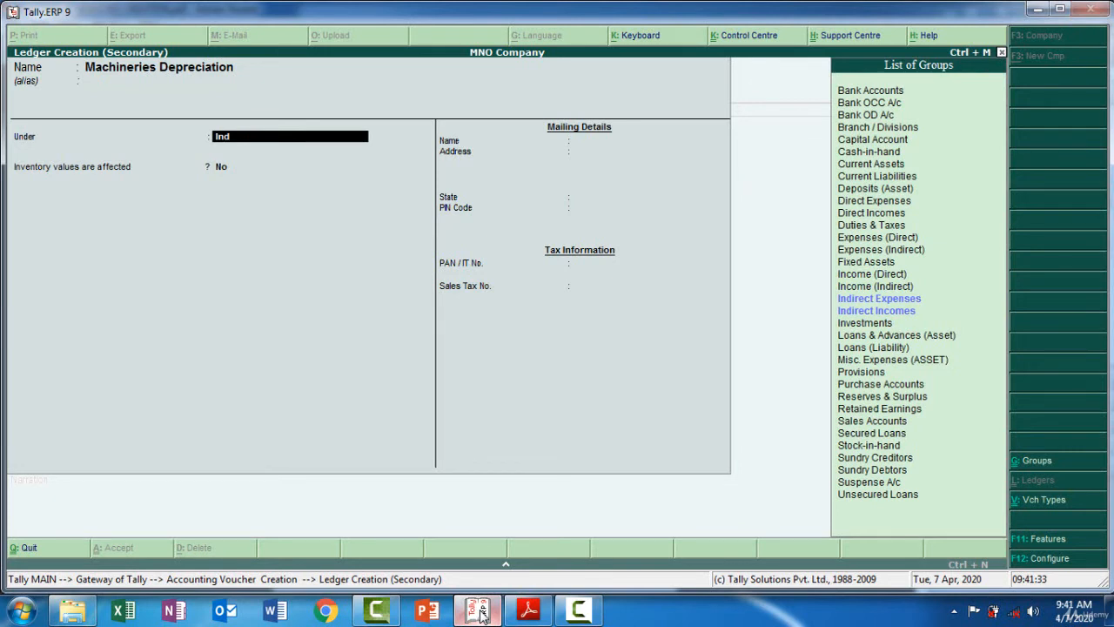
key(Return)
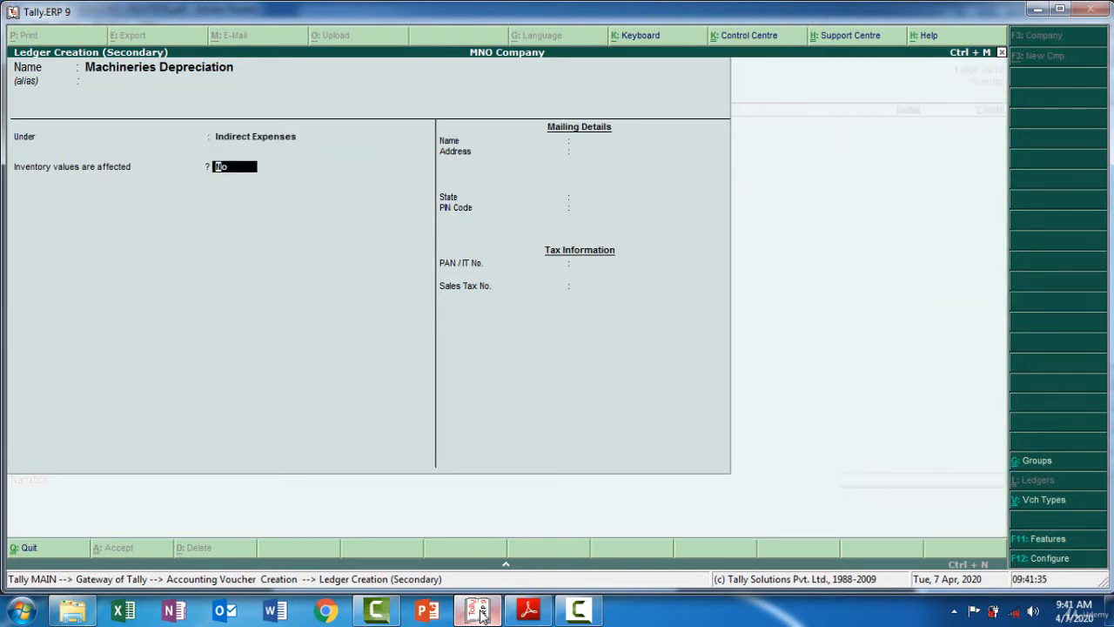
key(Return)
Debit Machineries Depreciation with 10,000 and credit the Machineries ledger for 10,000
key(Return)
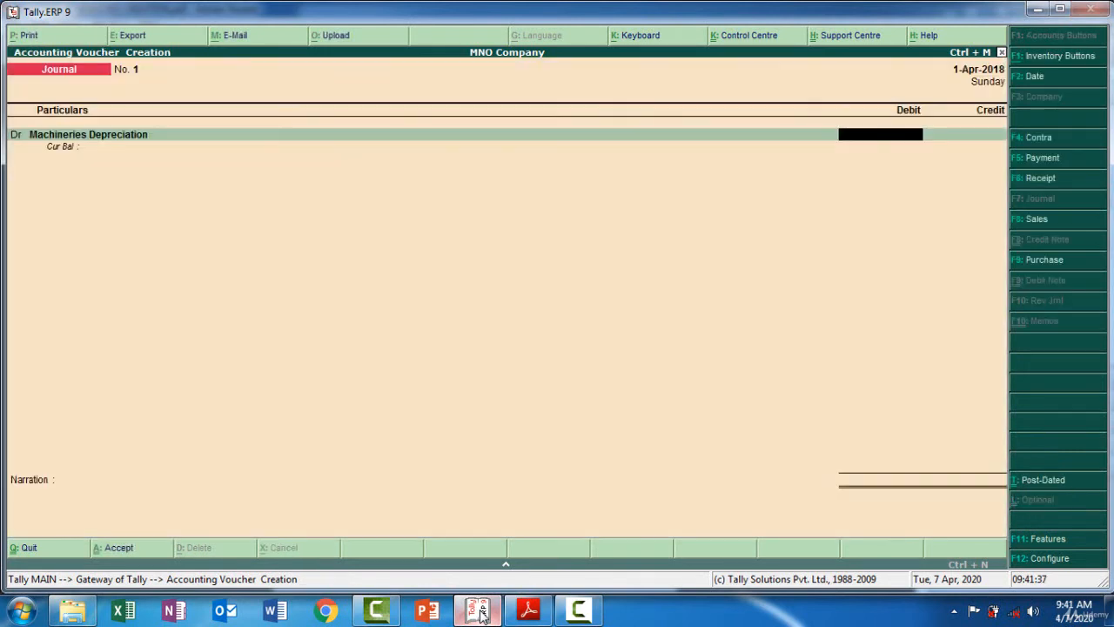
text(10000)
key(Return)
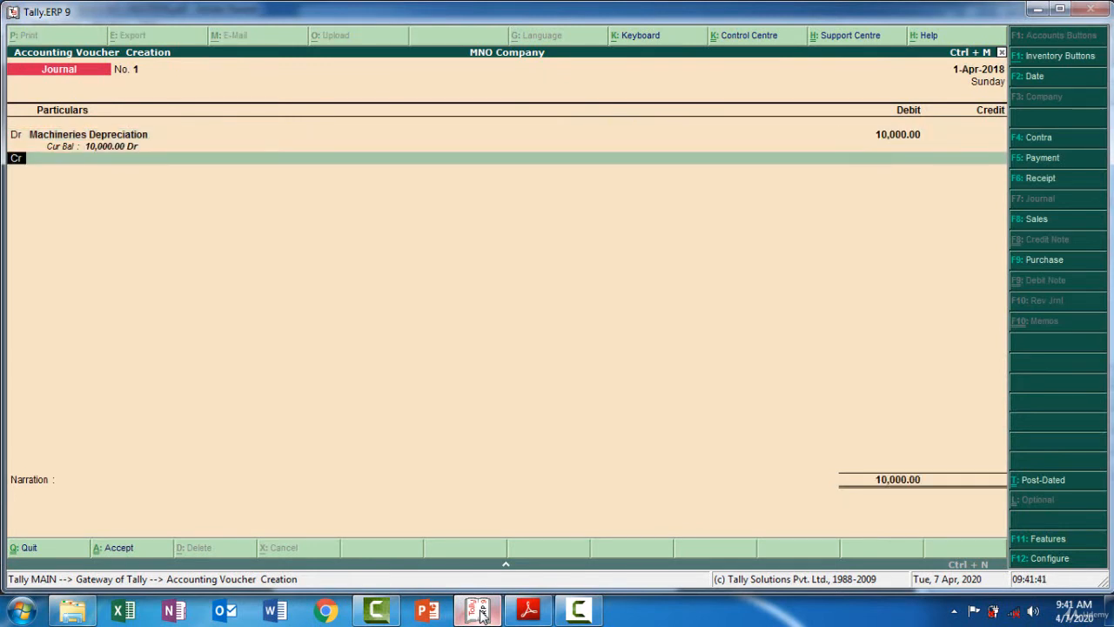
key(Return)
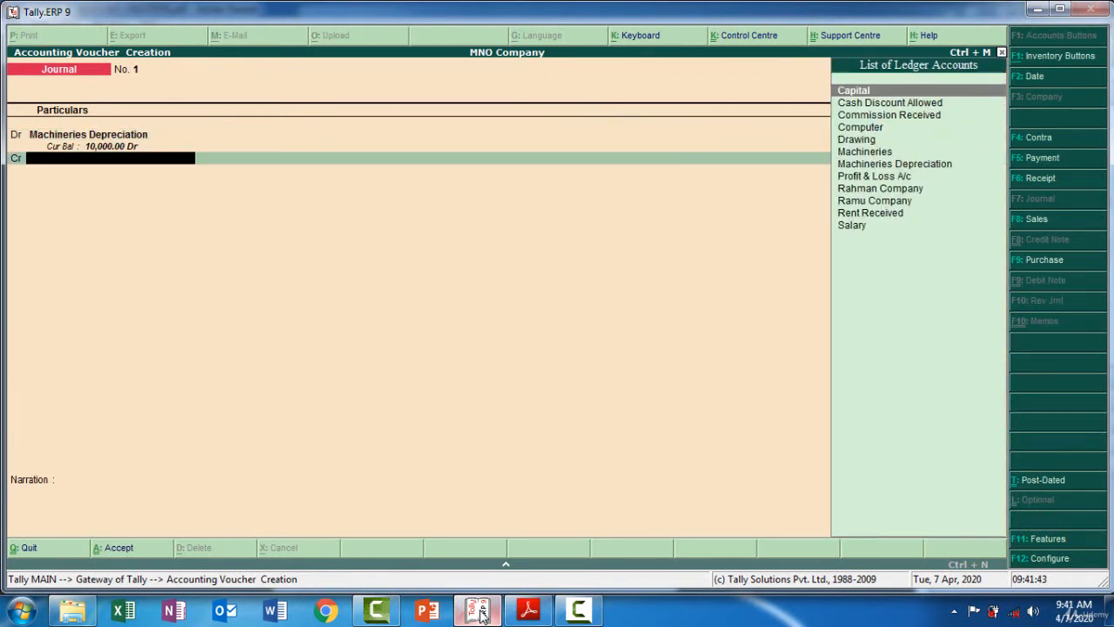
key(Down)
key(Down)
key(Down)
key(Down)
key(Down)
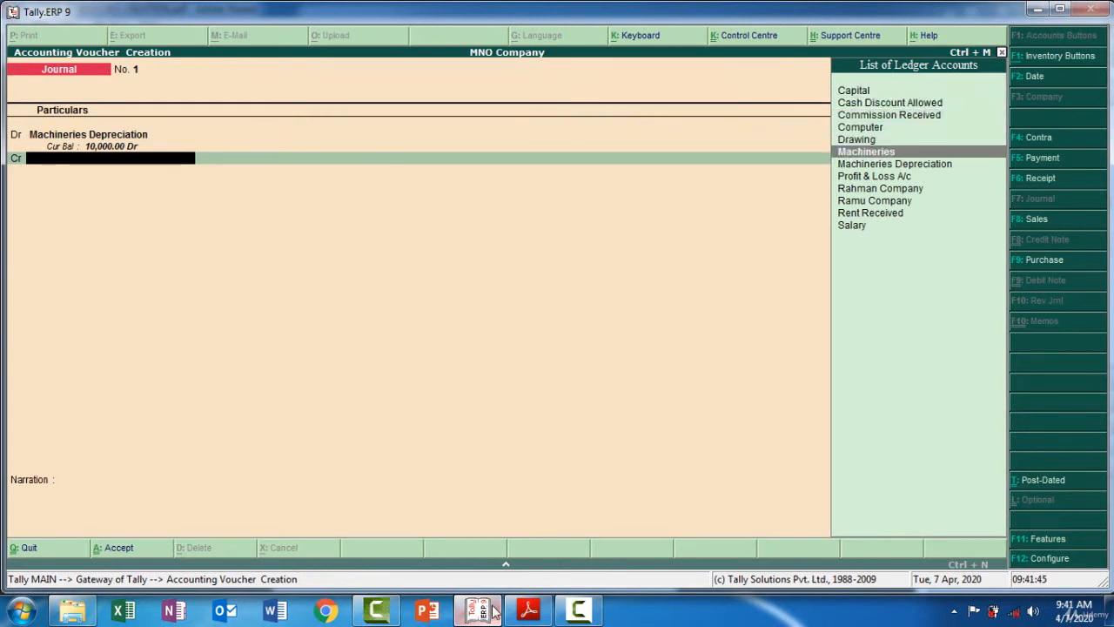
key(Return)
key(Return)
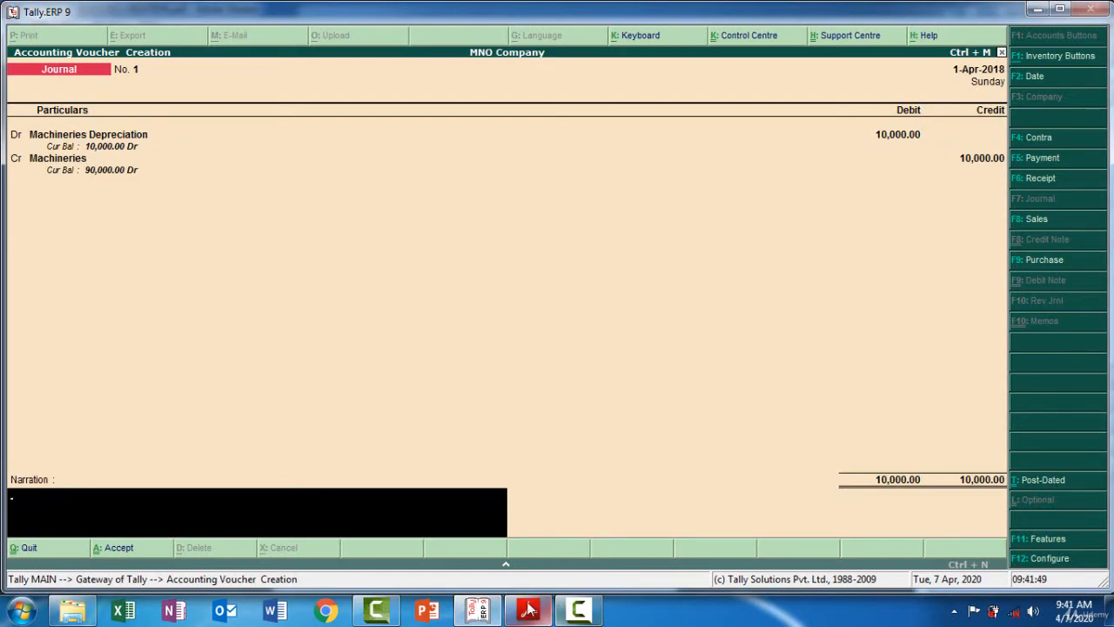
Copy the narration 'Being Machineries Depreciation -10000' from the PDF into the journal and accept the voucher
click(528, 609)
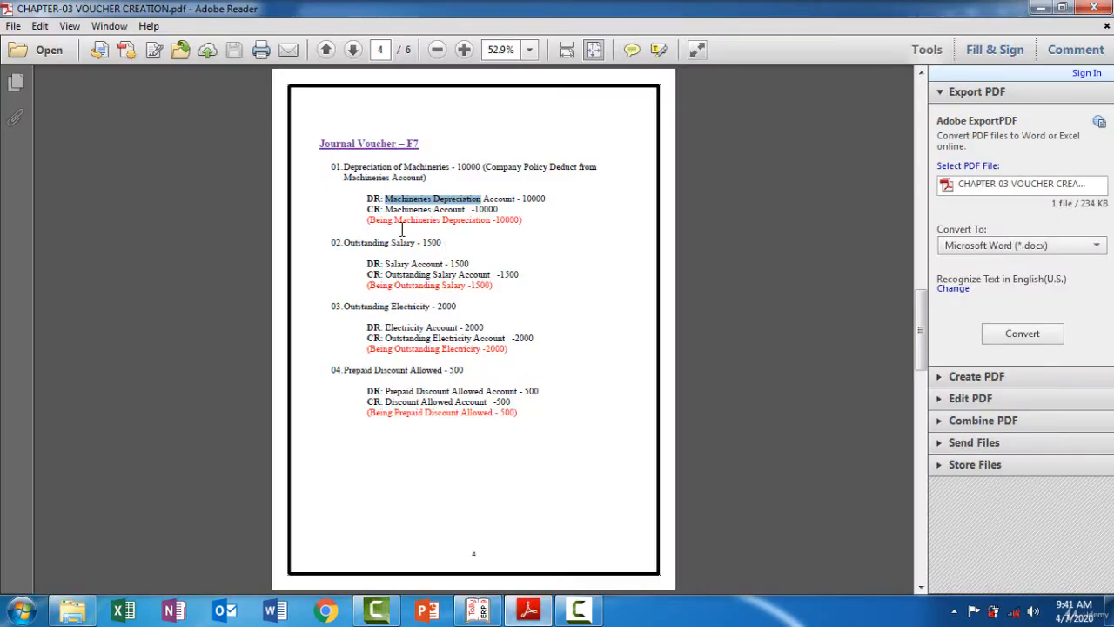
drag(370, 220, 518, 220)
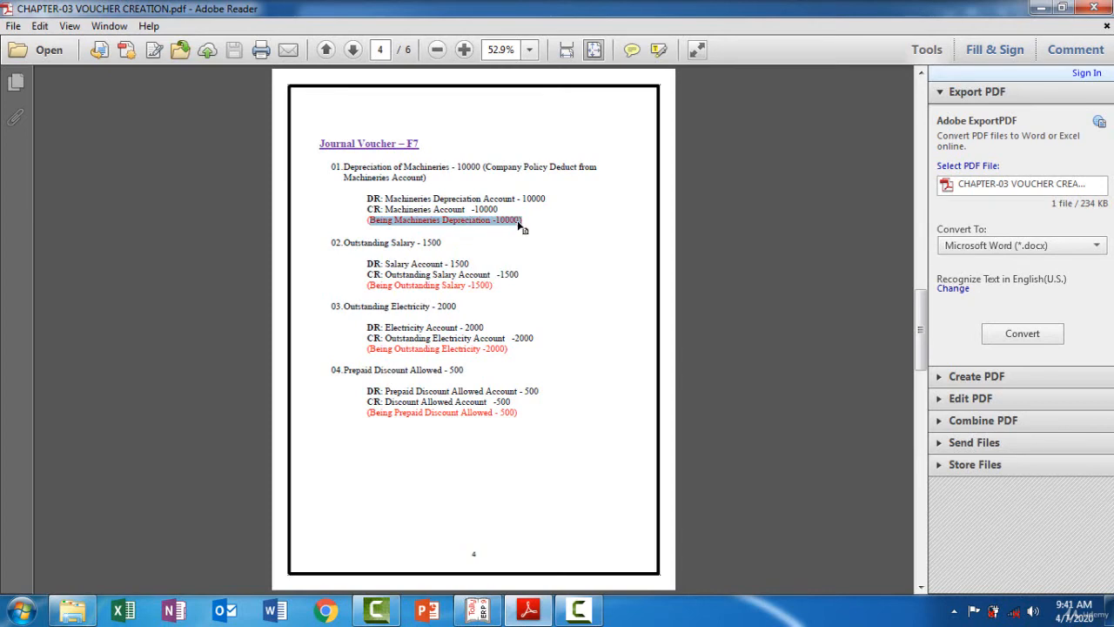
click(527, 611)
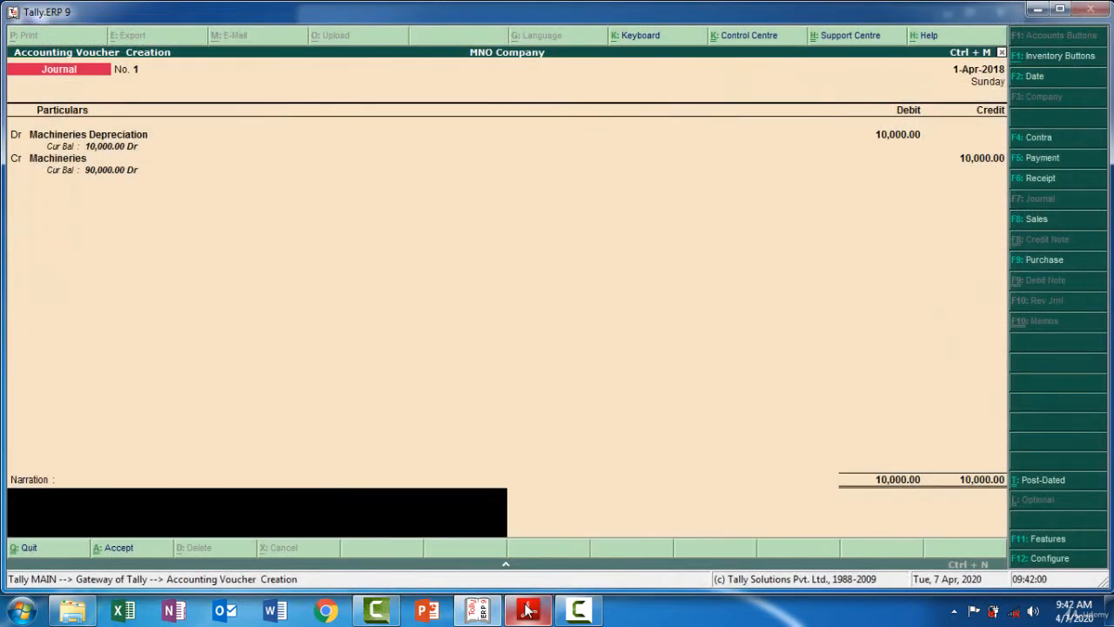
key(ctrl+alt+v)
key(BackSpace)
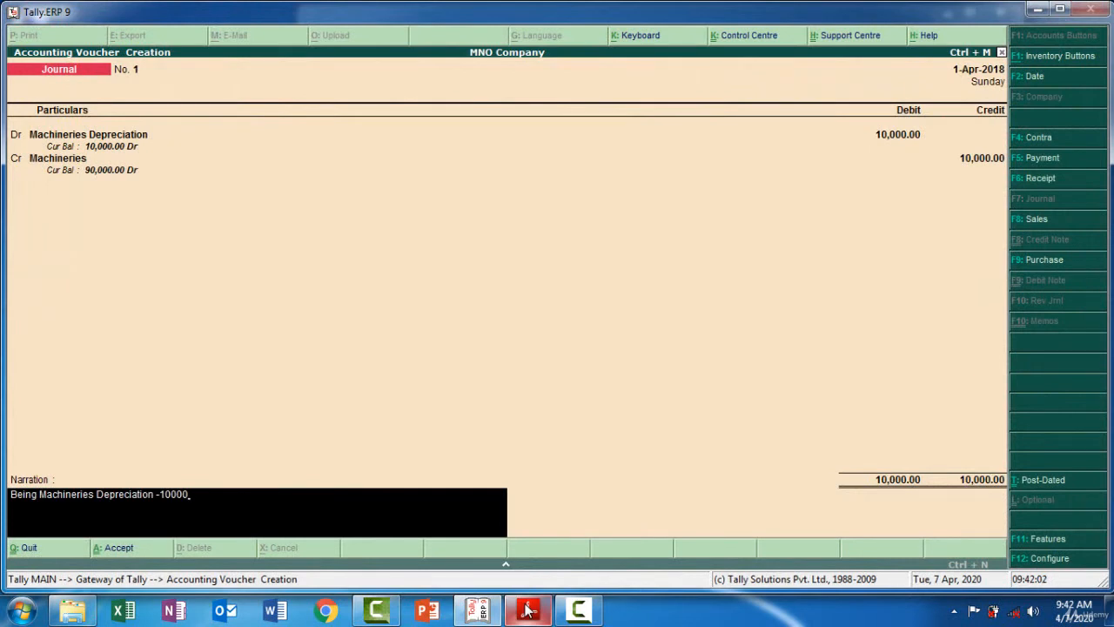
key(Return)
key(y)
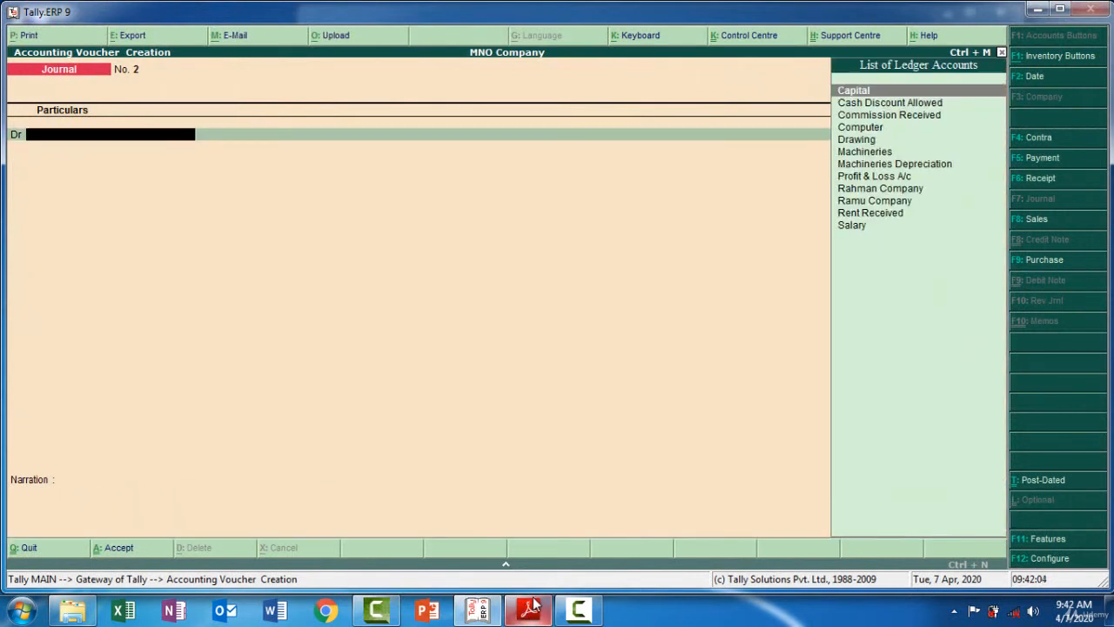
Select Salary as the debit ledger for the Outstanding Salary journal entry, checking the PDF
drag(566, 613, 442, 615)
click(519, 621)
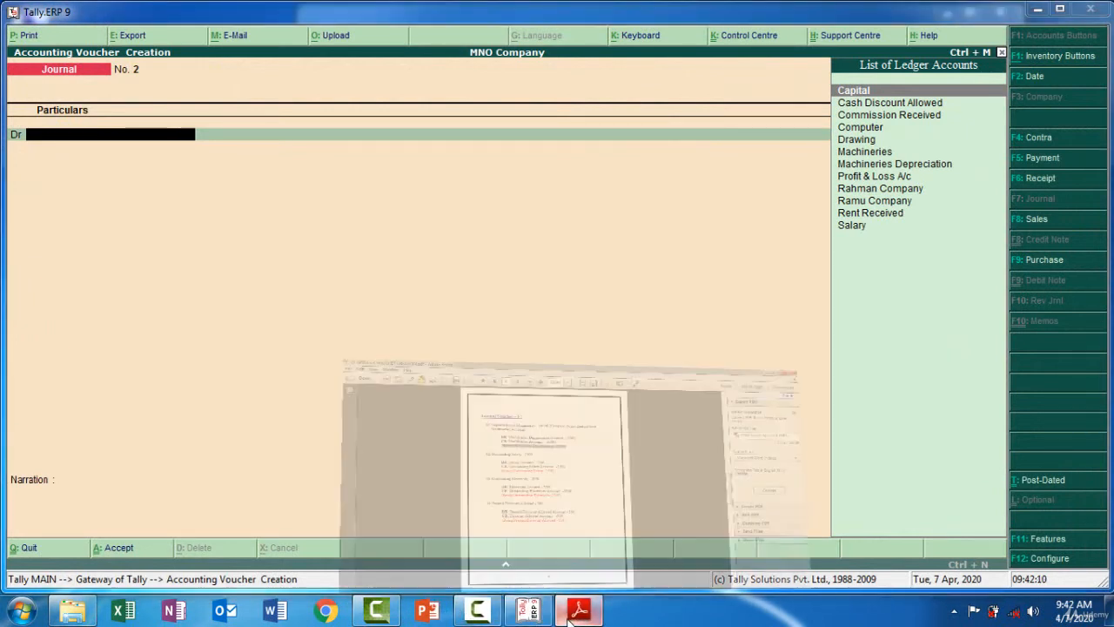
click(579, 526)
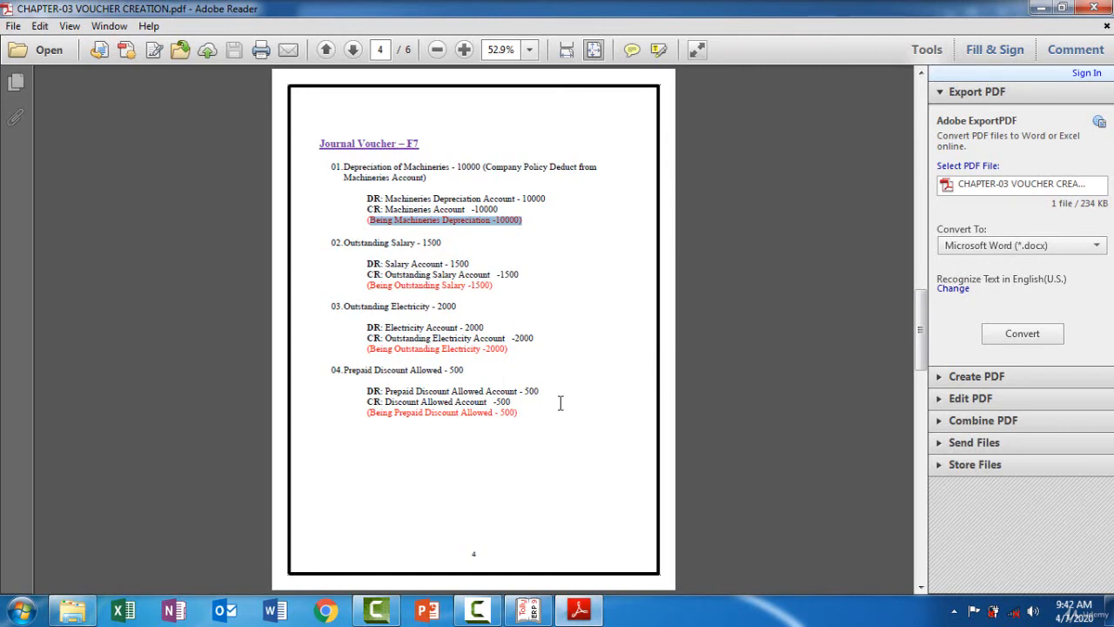
click(548, 614)
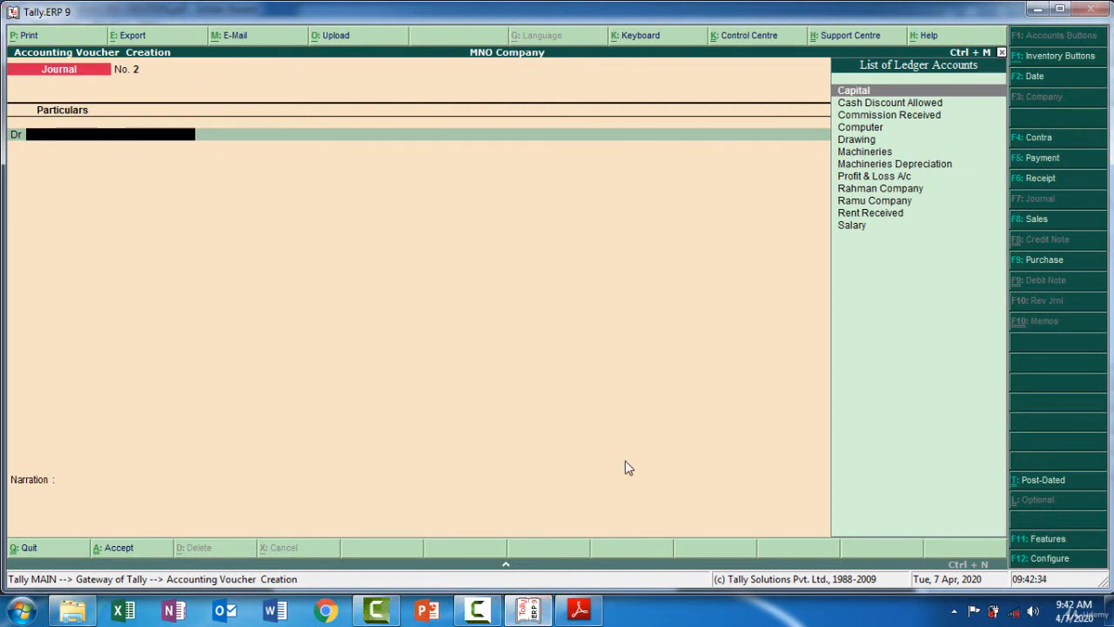
click(855, 228)
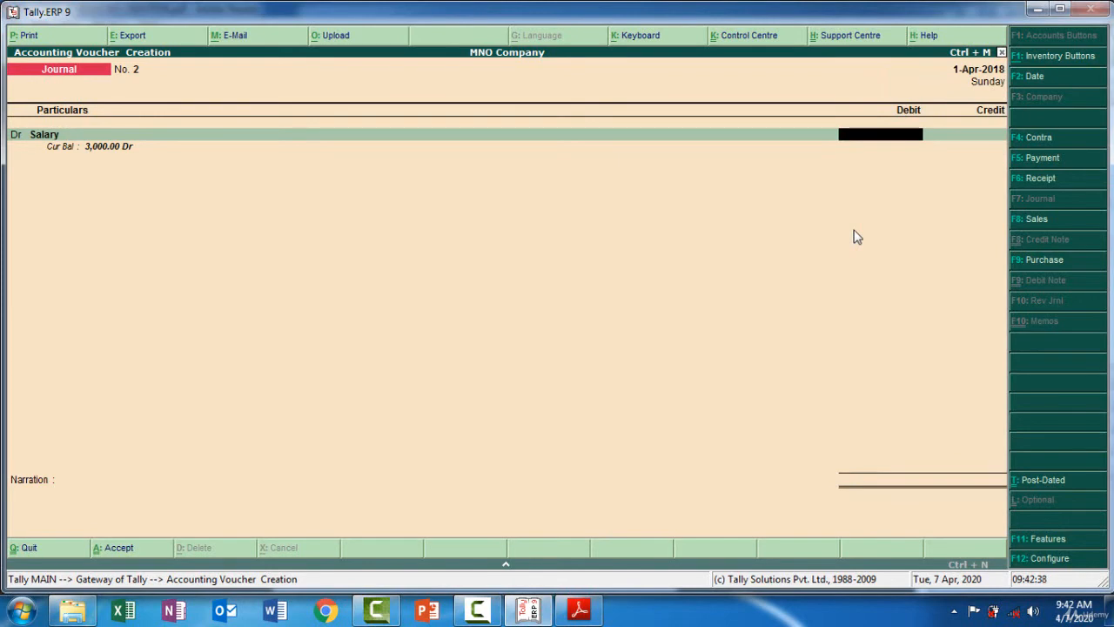
click(577, 610)
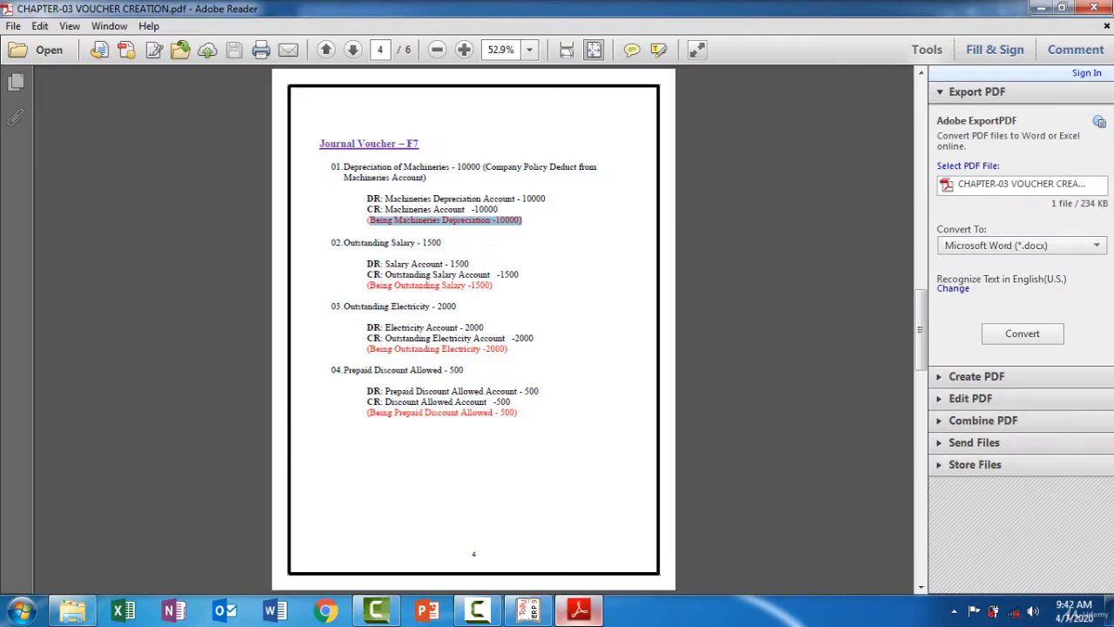
key(alt+Tab)
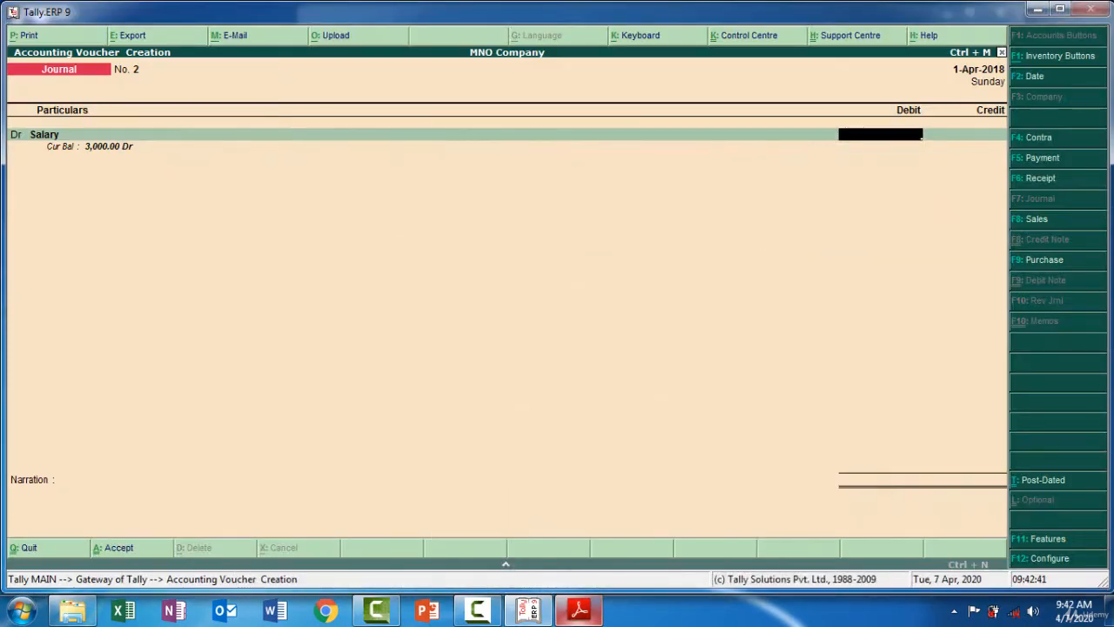
Debit the Salary ledger with 1,500 and move to the credit line
text(1500)
key(Return)
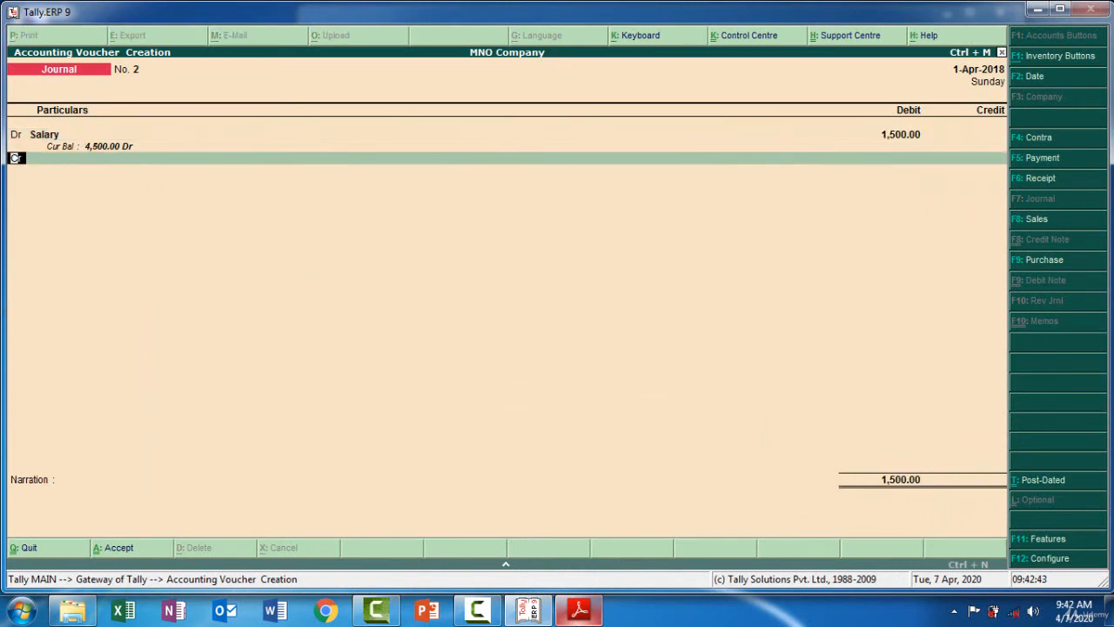
key(Return)
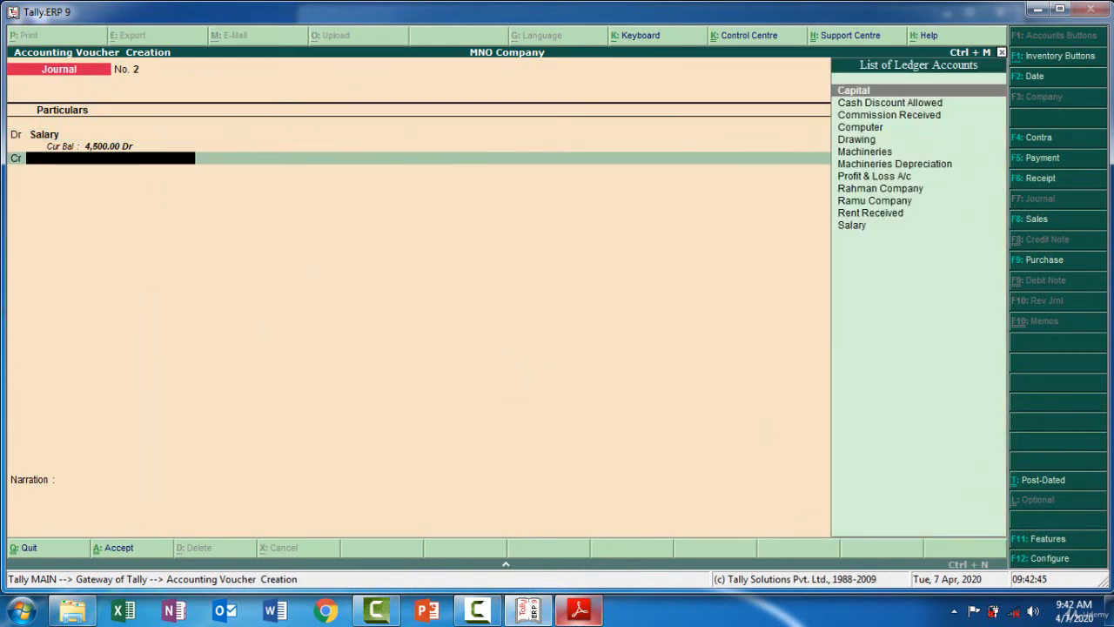
Create an Outstanding Salary ledger under Current Liabilities and credit it for 1,500 in the journal
key(alt+c)
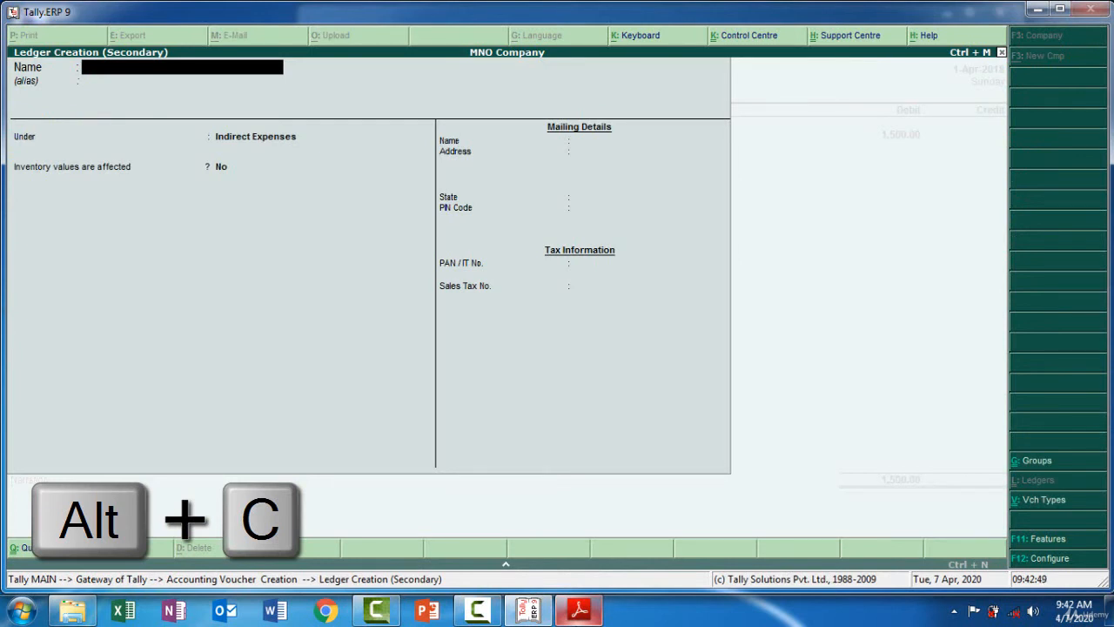
text(Outstanding)
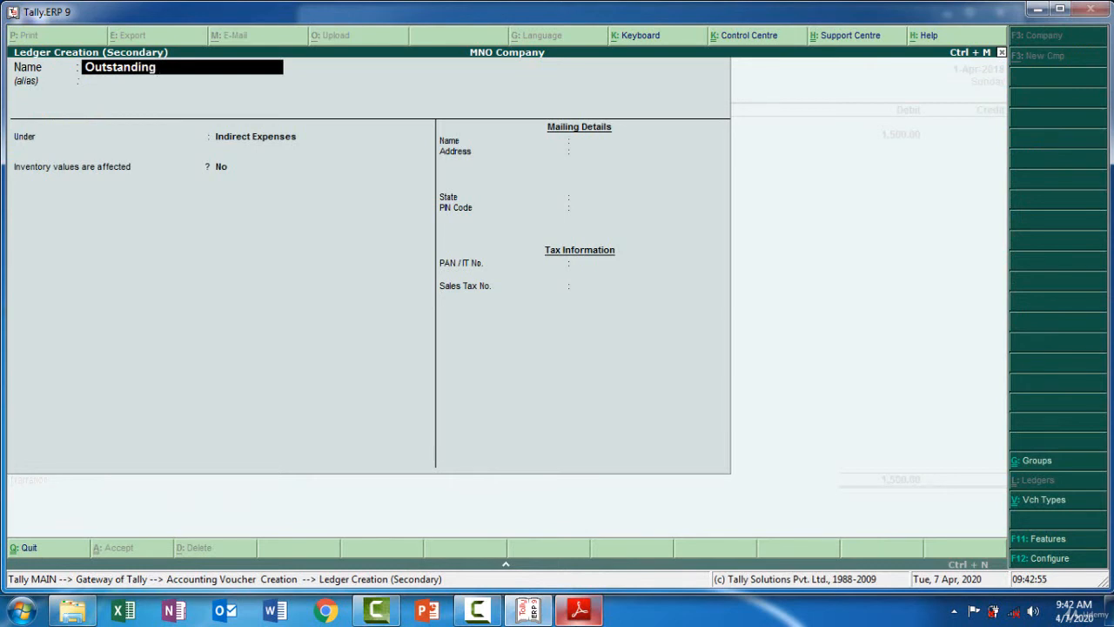
text( Salary)
key(Return)
key(Return)
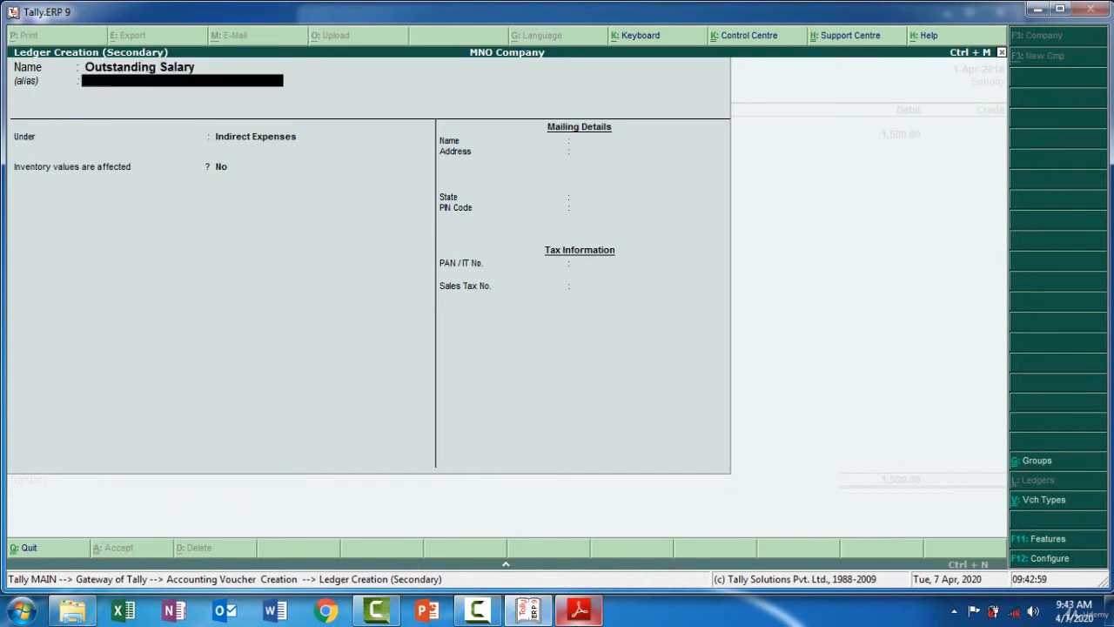
text(Cu)
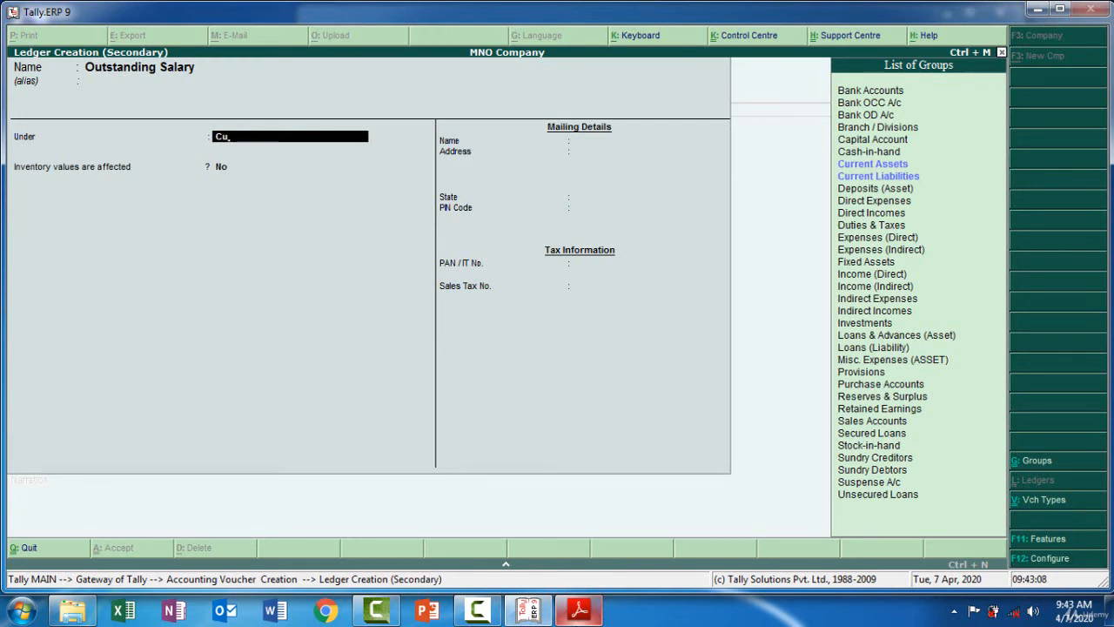
key(Down)
key(Down)
key(Return)
key(Return)
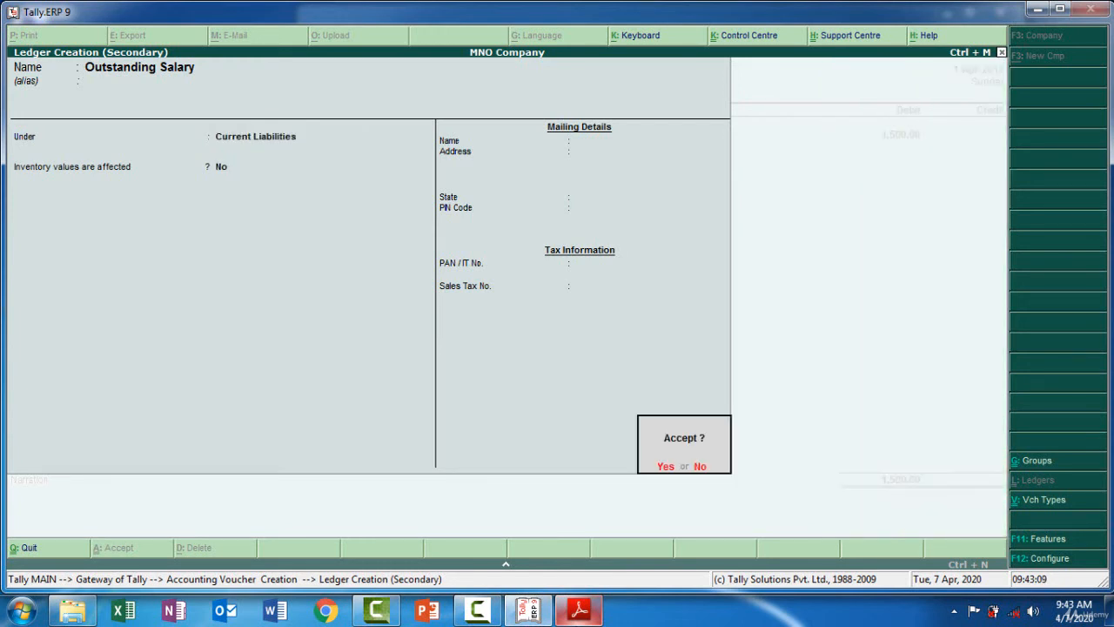
key(Return)
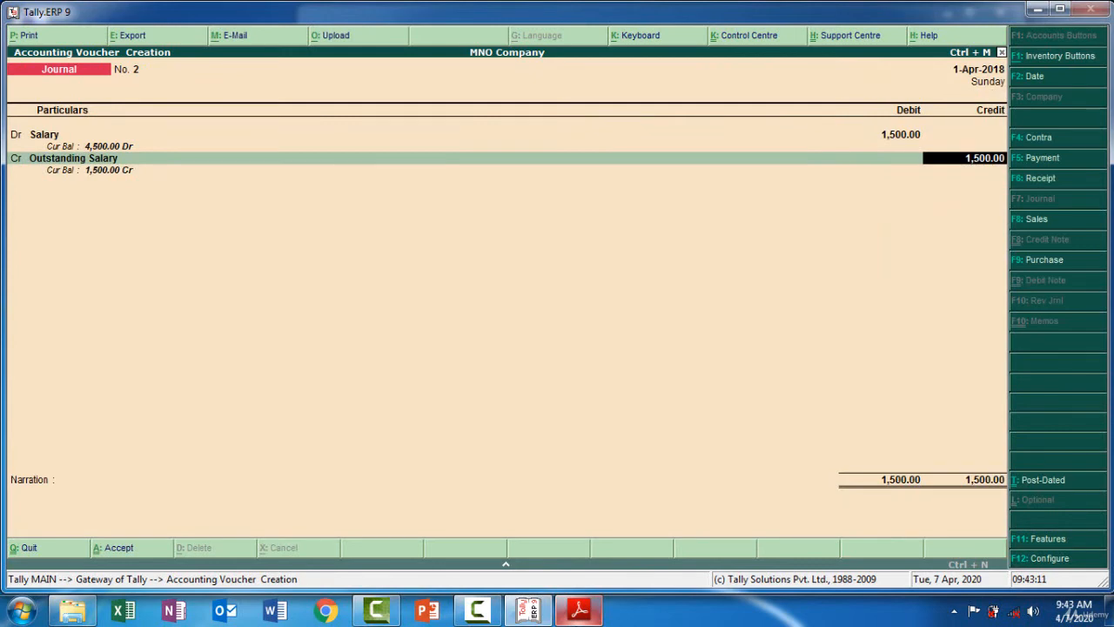
key(Return)
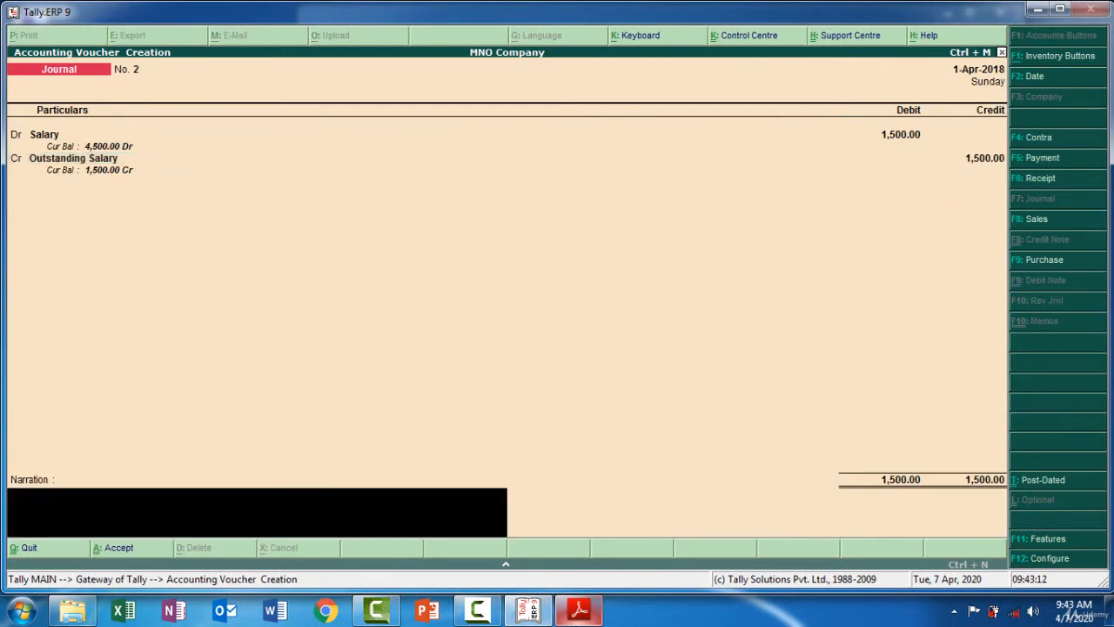
Copy the narration 'Being Outstanding Salary -1500' from the PDF into the journal and accept the voucher
click(528, 613)
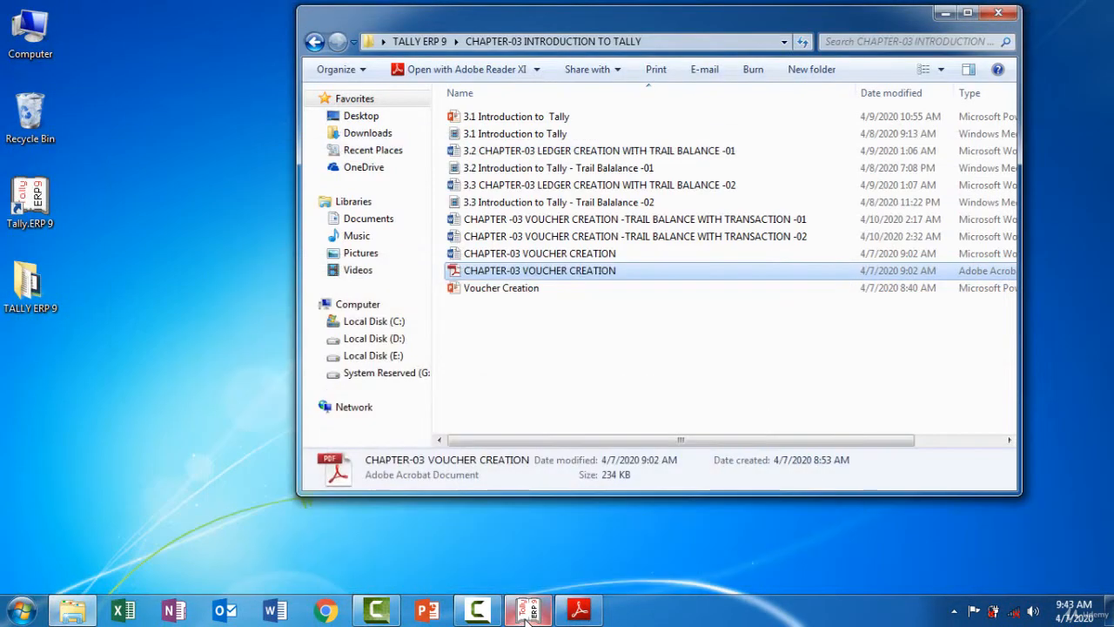
click(529, 613)
click(570, 614)
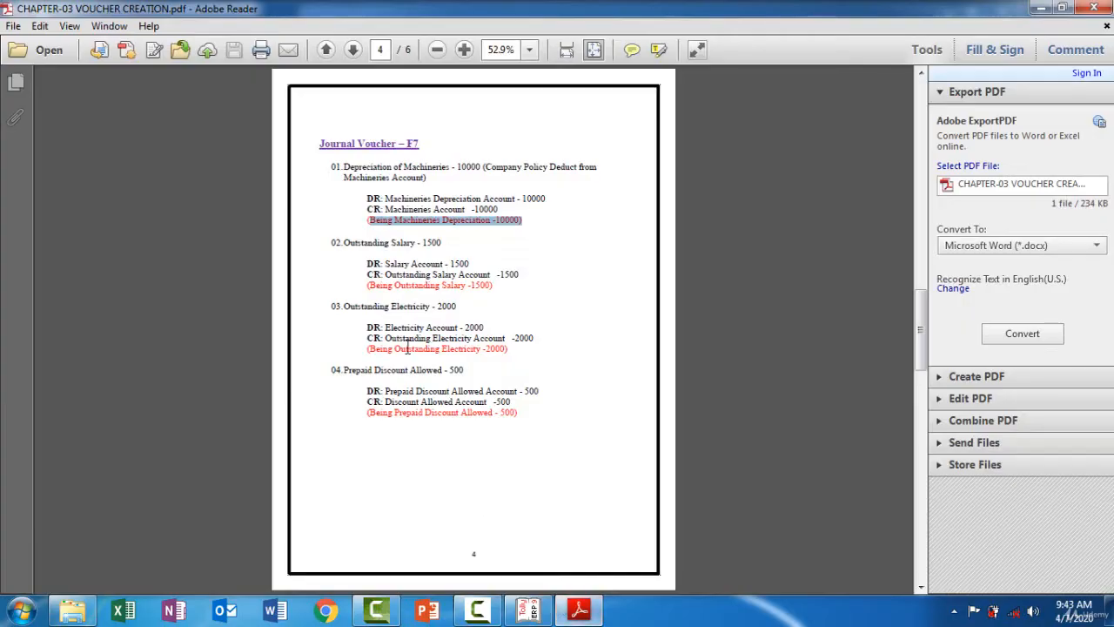
drag(369, 286, 487, 293)
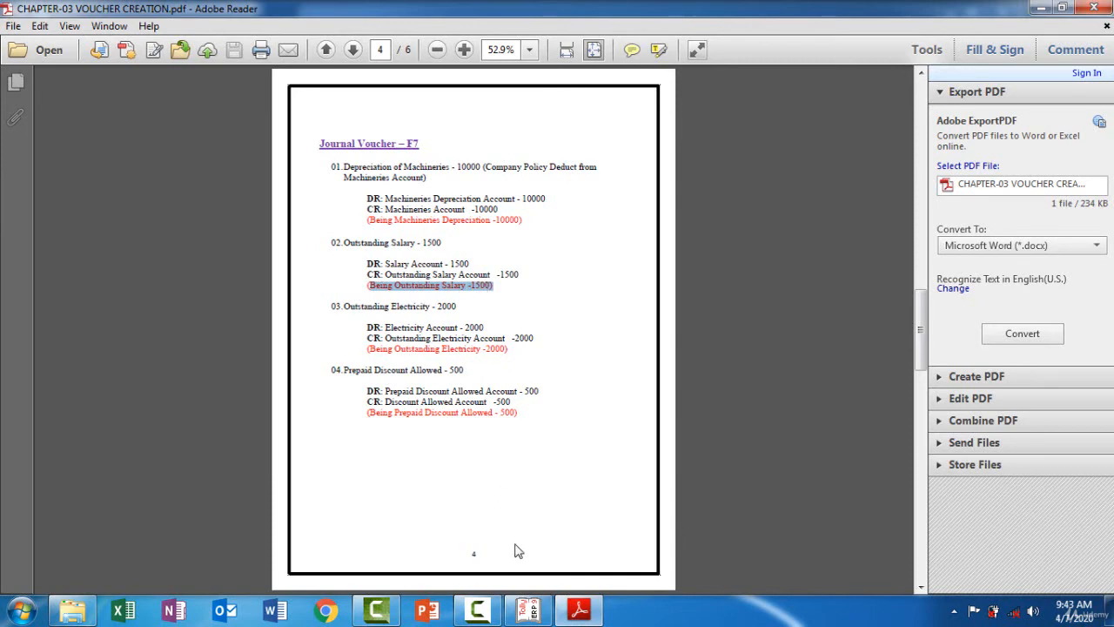
click(529, 609)
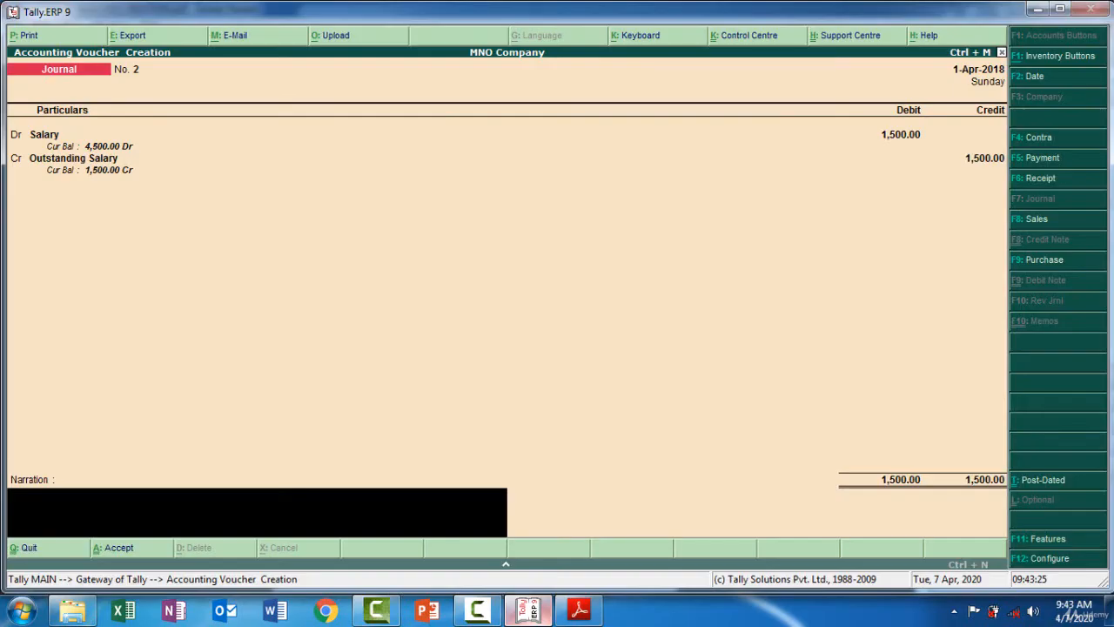
key(ctrl+alt+v)
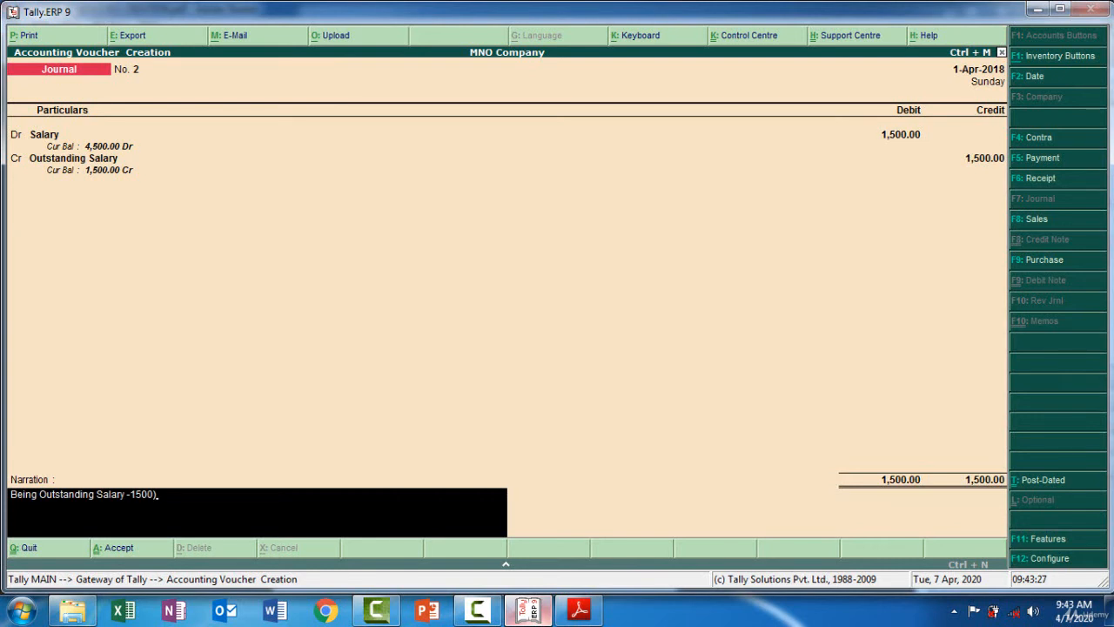
key(BackSpace)
key(Return)
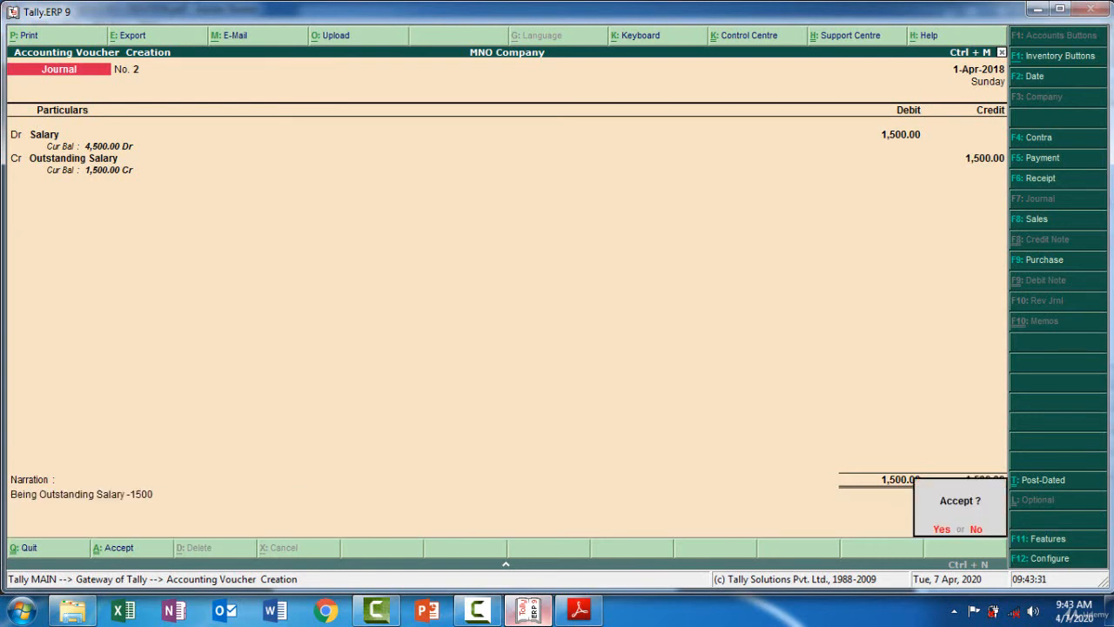
key(Return)
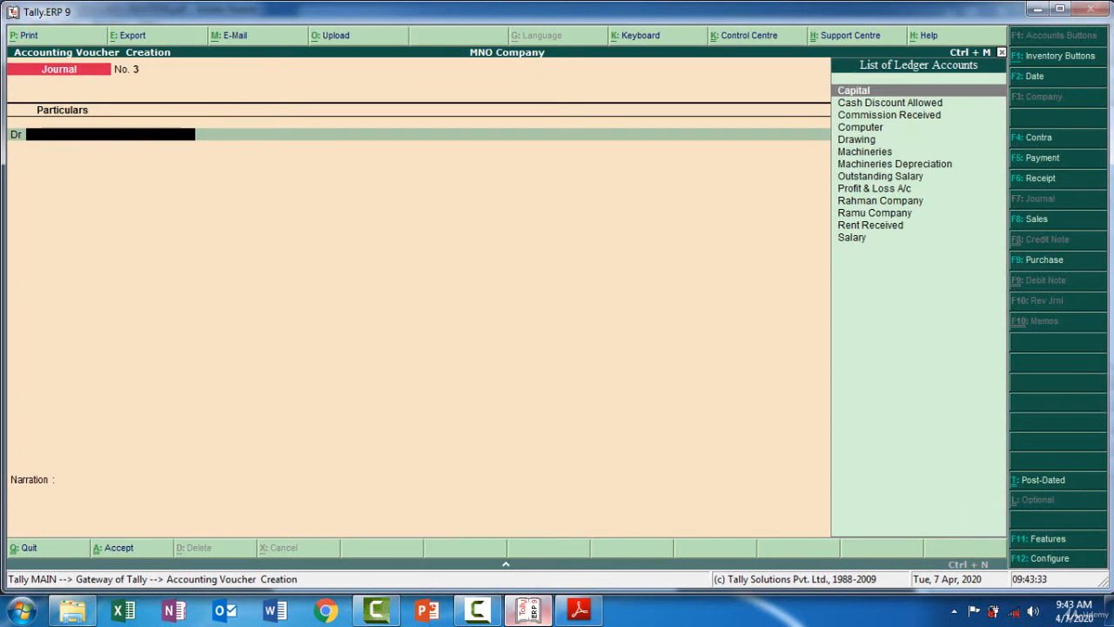
Create an Electricity ledger under Indirect Expenses, copying its name from the PDF, as the debit ledger of journal No. 3
click(578, 611)
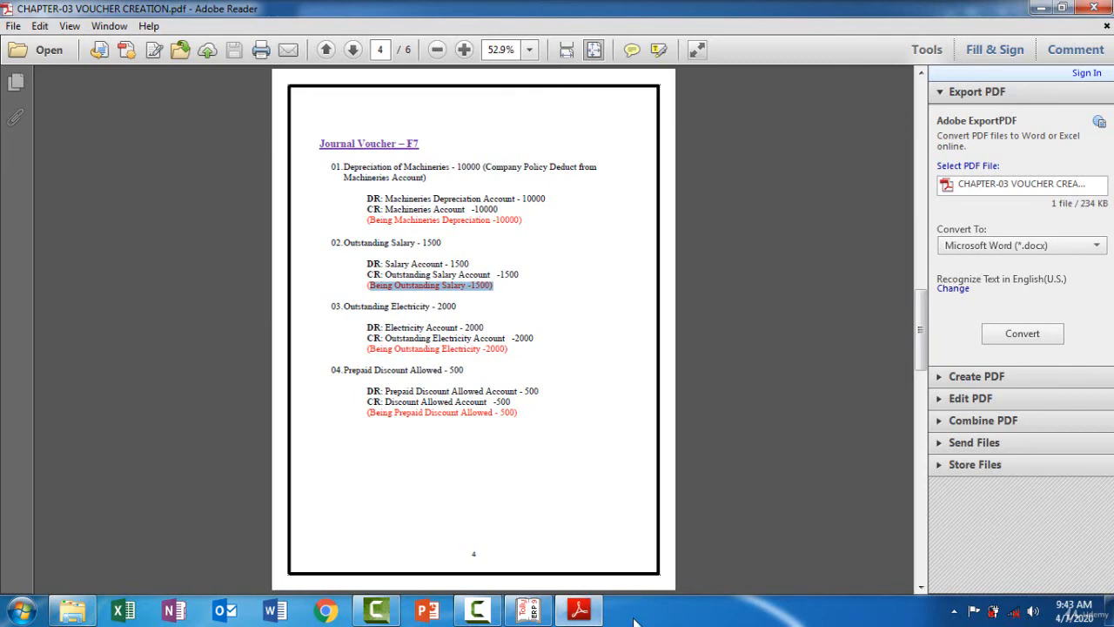
click(585, 616)
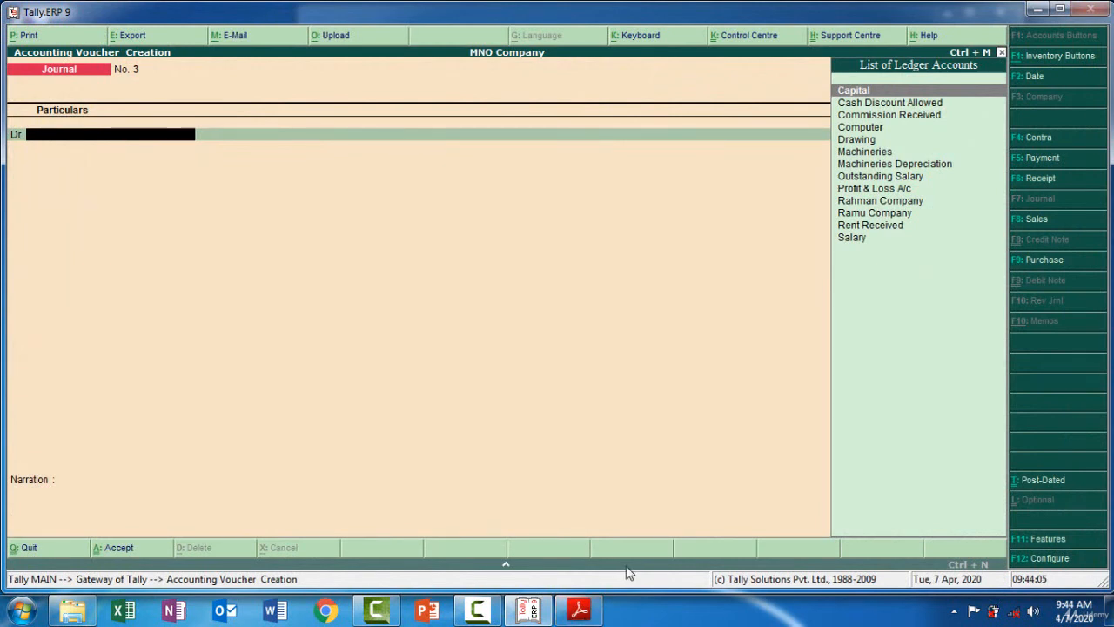
key(alt+c)
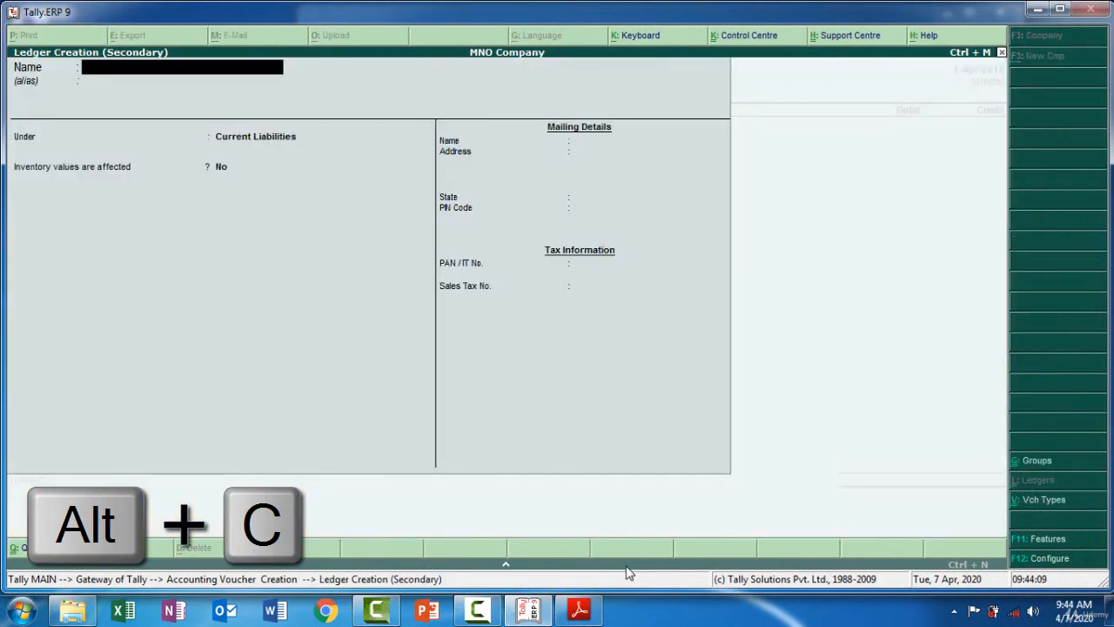
key(alt+Tab)
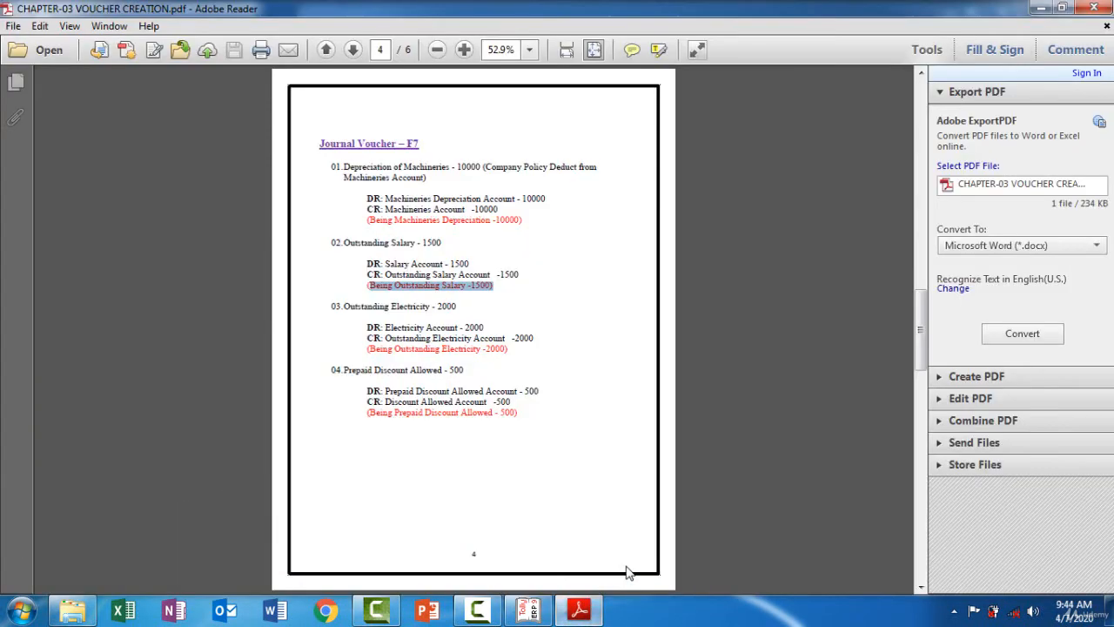
drag(386, 328, 425, 328)
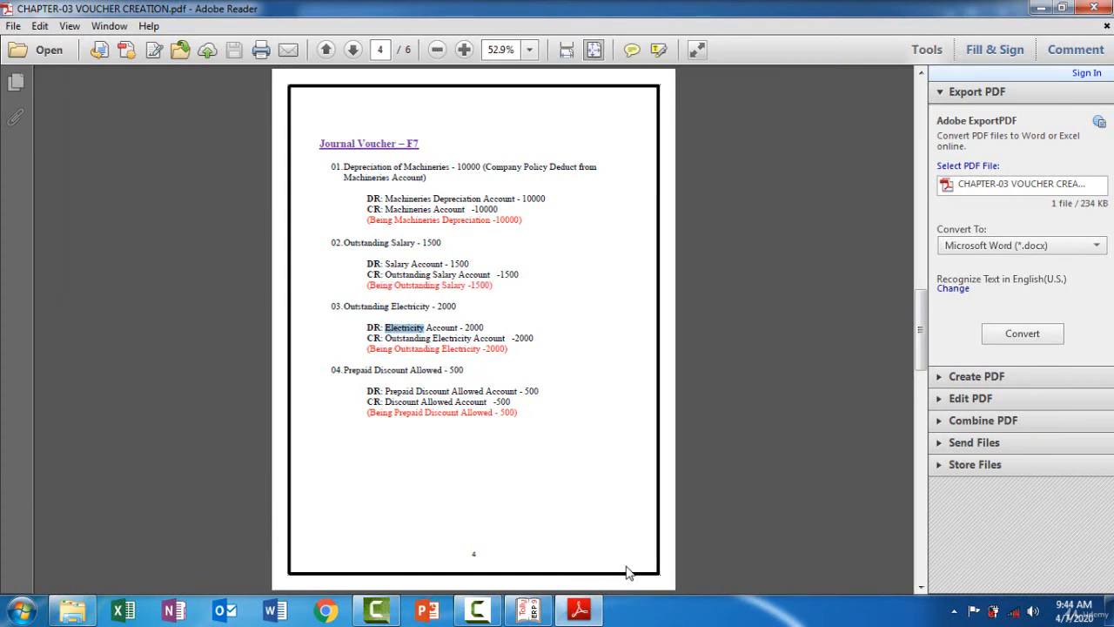
key(alt+Tab)
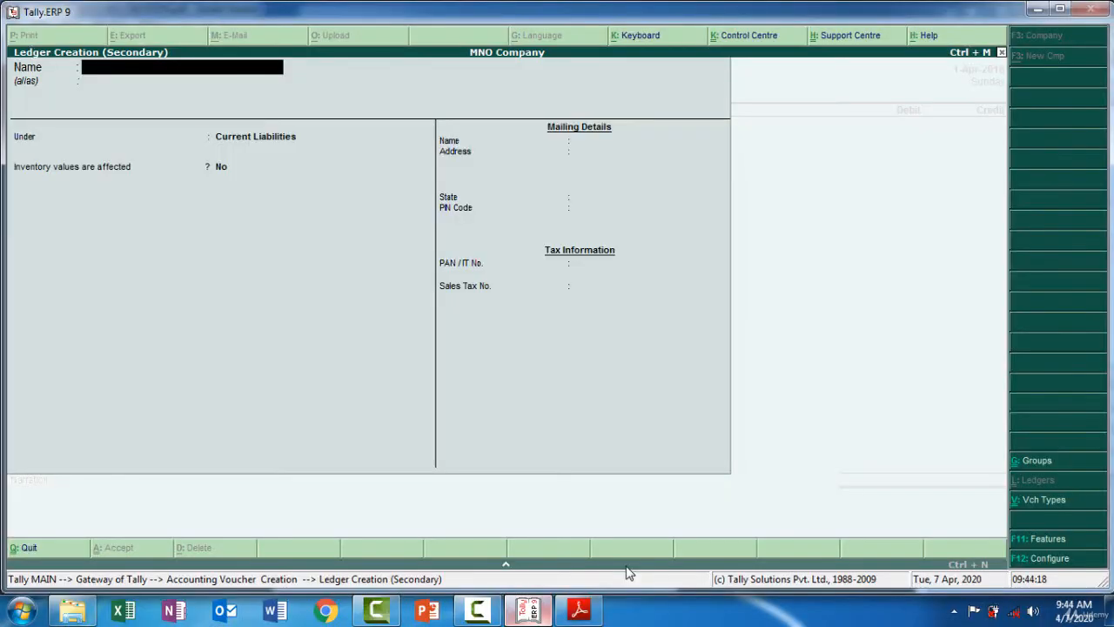
key(ctrl+alt+v)
key(Return)
key(Return)
text(In)
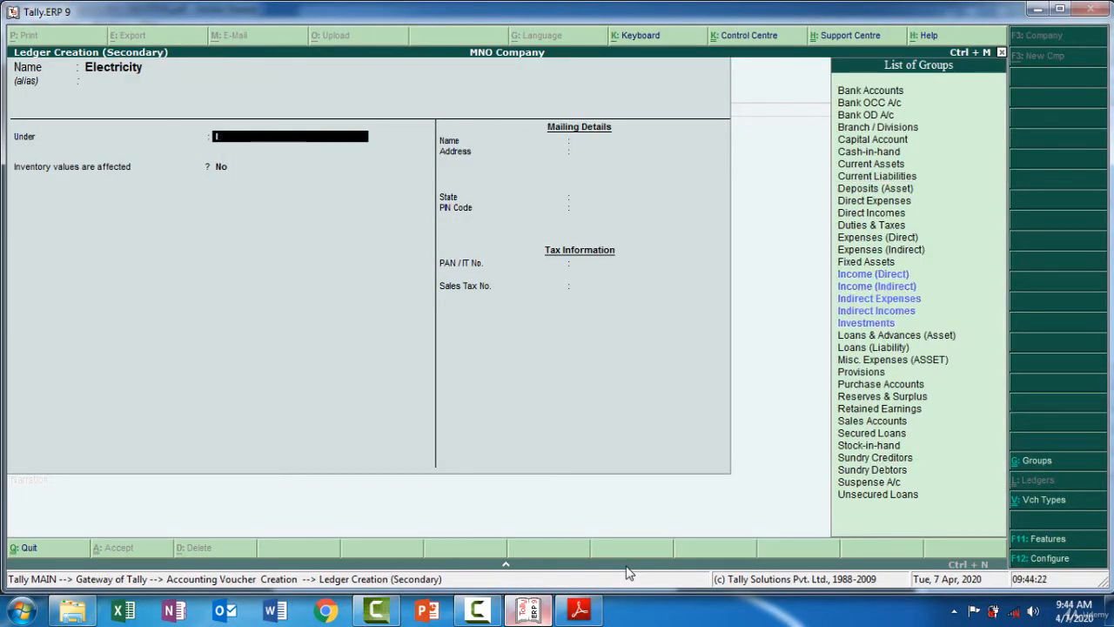
key(Down)
key(Down)
key(Down)
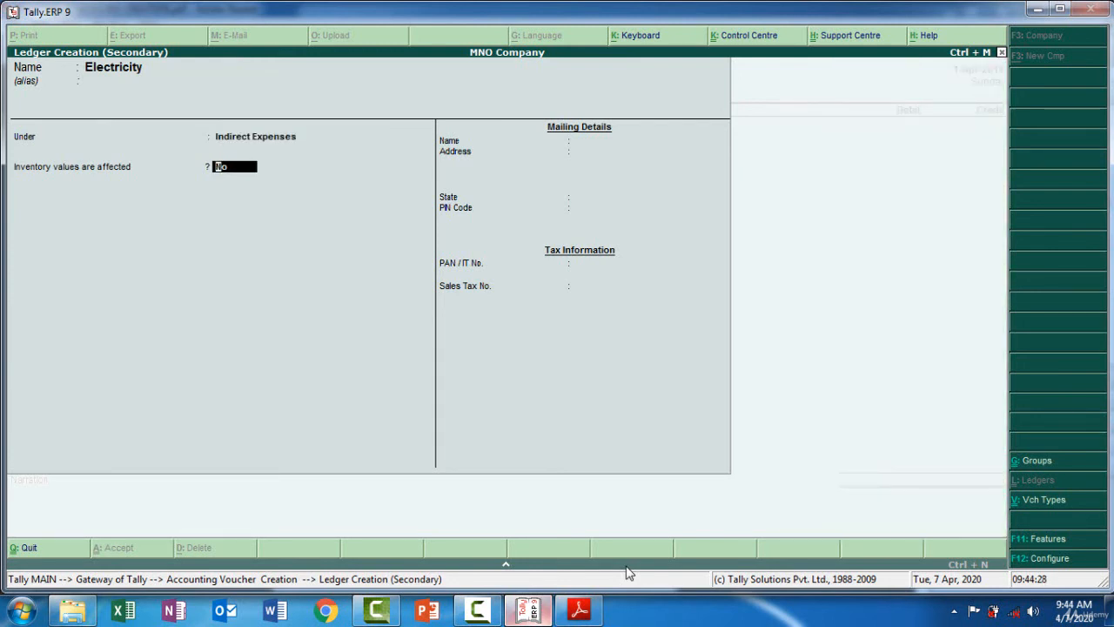
key(Return)
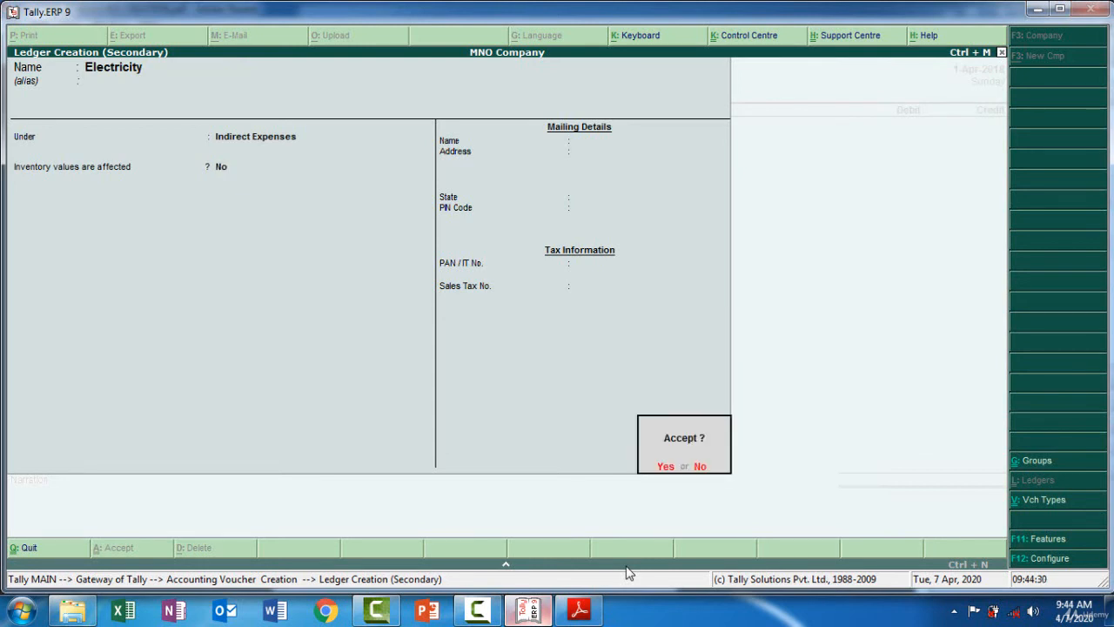
key(Return)
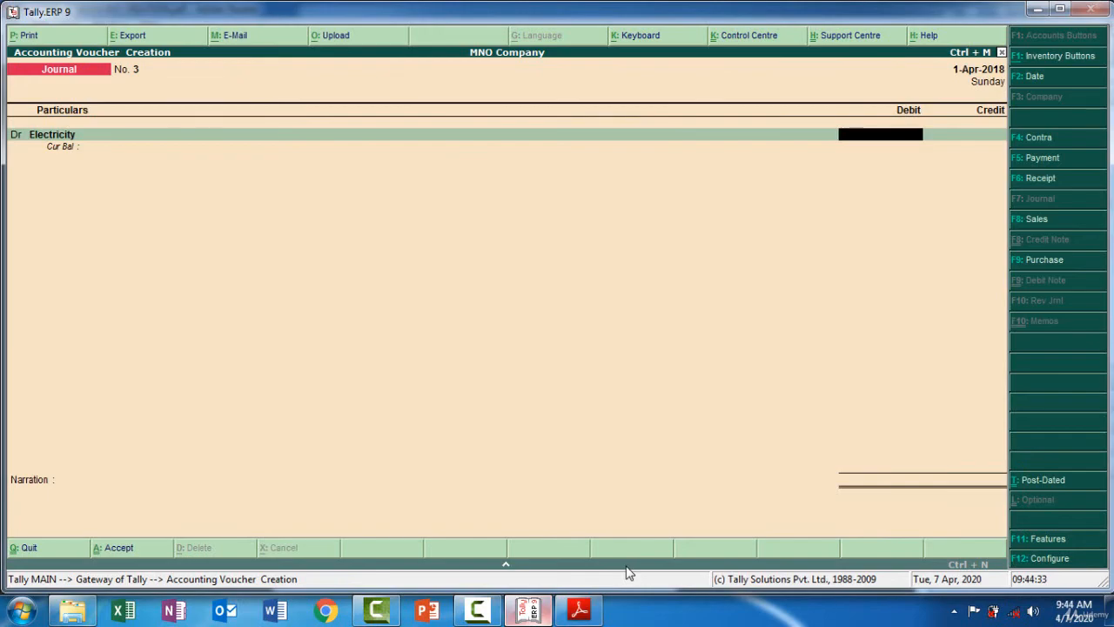
Debit the Electricity ledger with 2,000 and move to the credit line
key(alt+Tab)
key(alt+Tab)
text(2000)
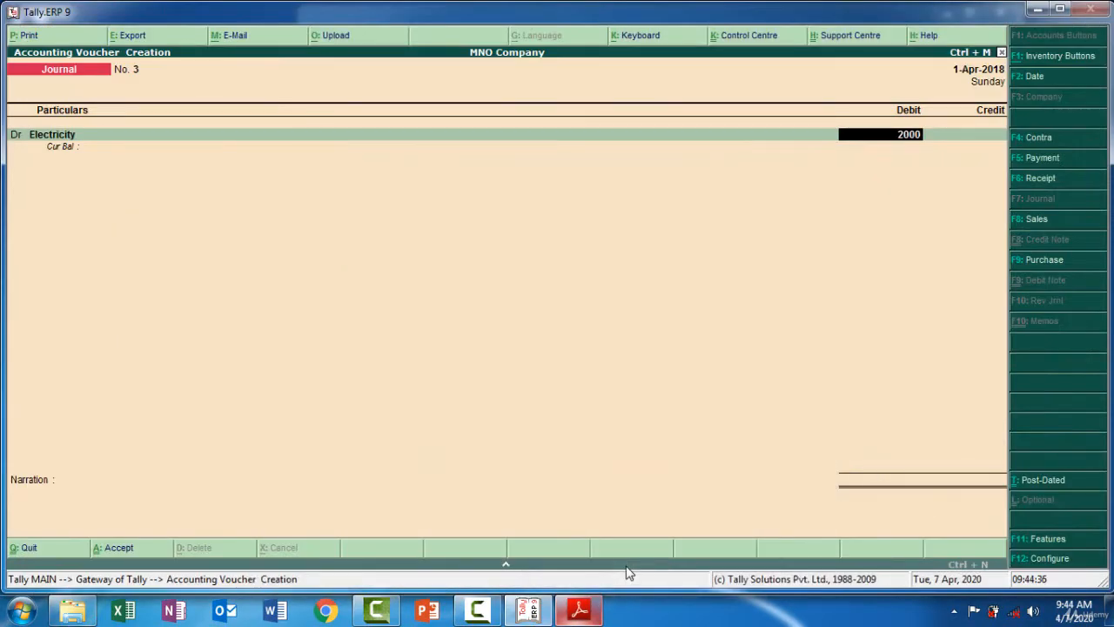
key(Return)
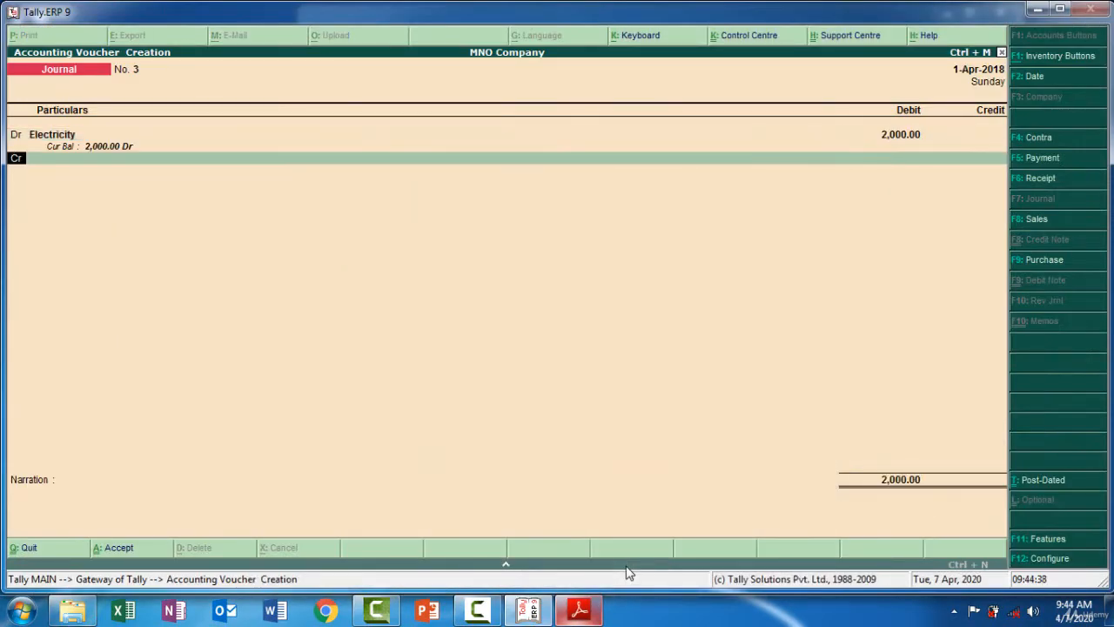
key(Return)
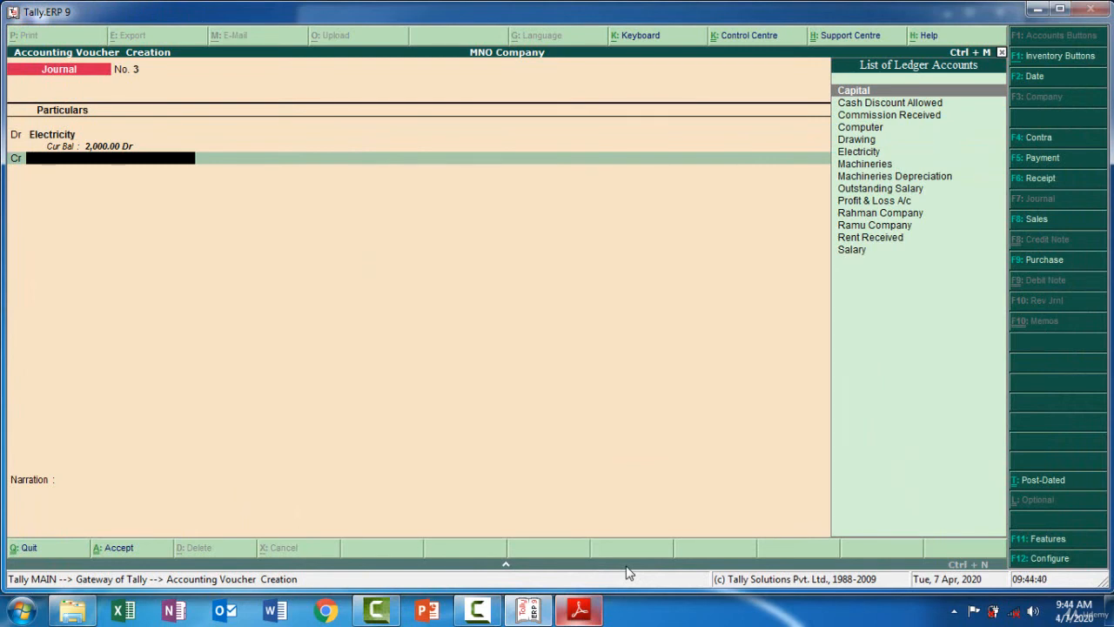
Create an Outstanding Electricity ledger under Current Liabilities, copying its name from the PDF, and credit it for 2,000 in journal No. 3
key(alt+c)
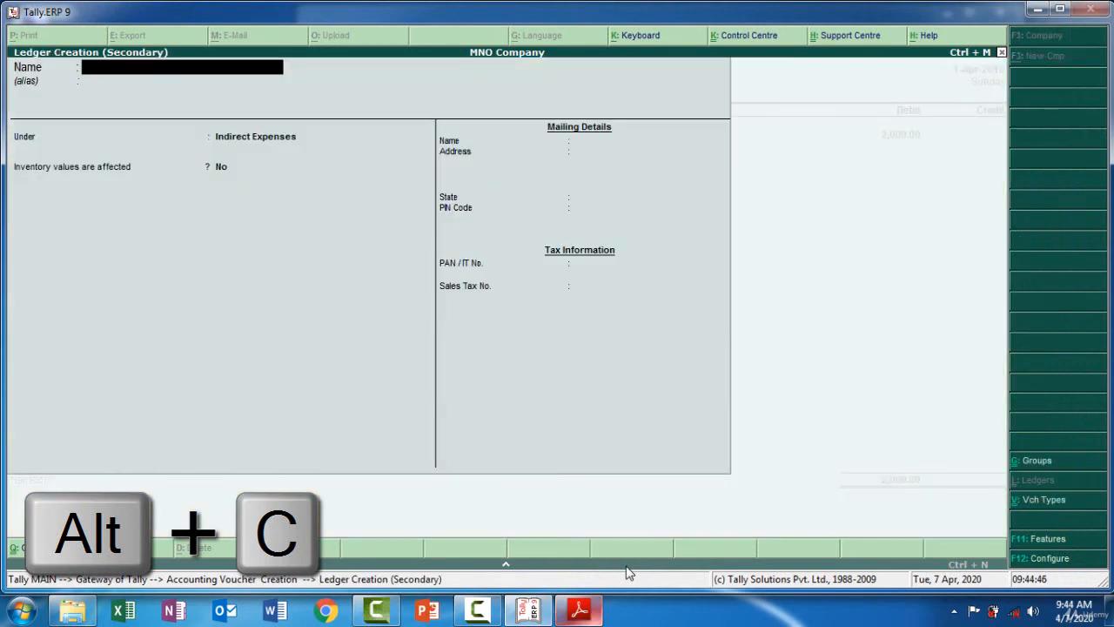
key(alt+Tab)
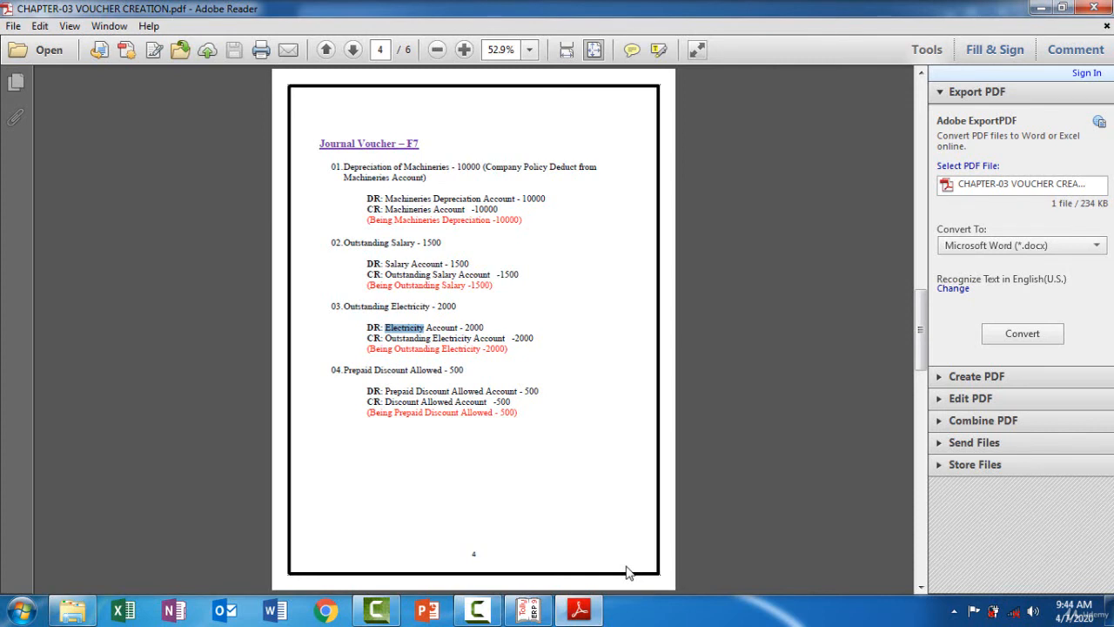
mouse_move(472, 338)
mouse_down()
mouse_move(367, 333)
mouse_move(386, 339)
mouse_up()
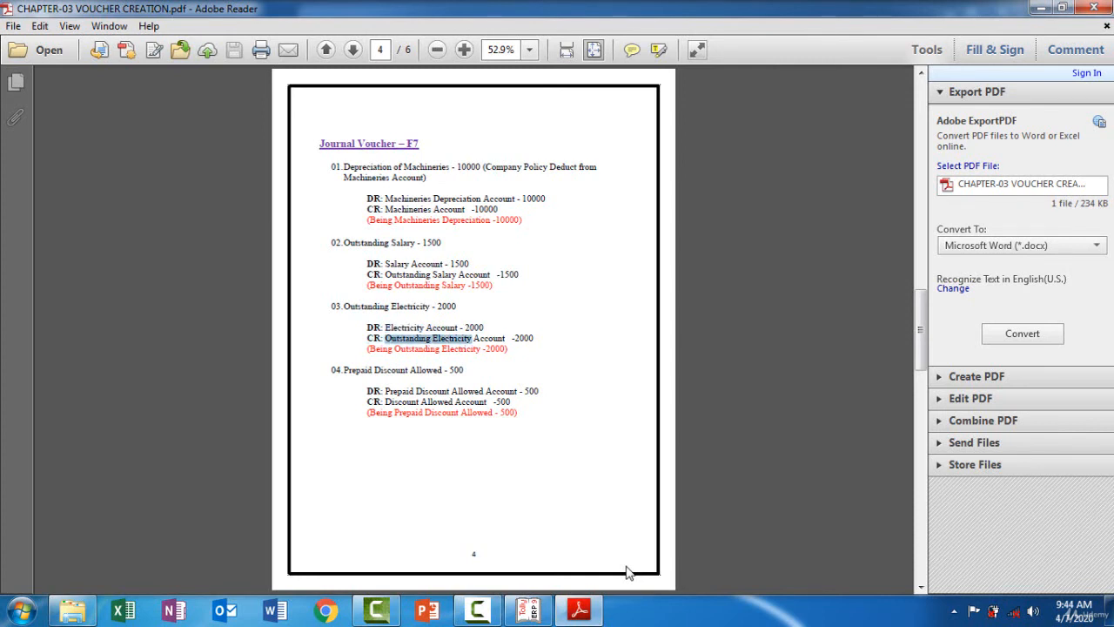
key(alt+Tab)
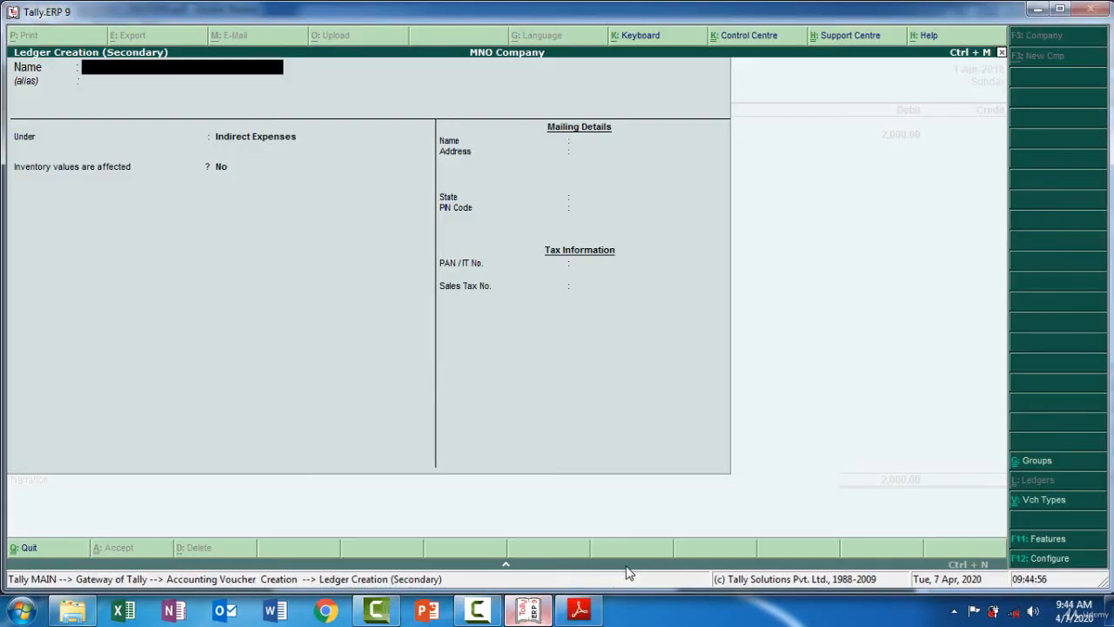
key(ctrl+alt+v)
key(Return)
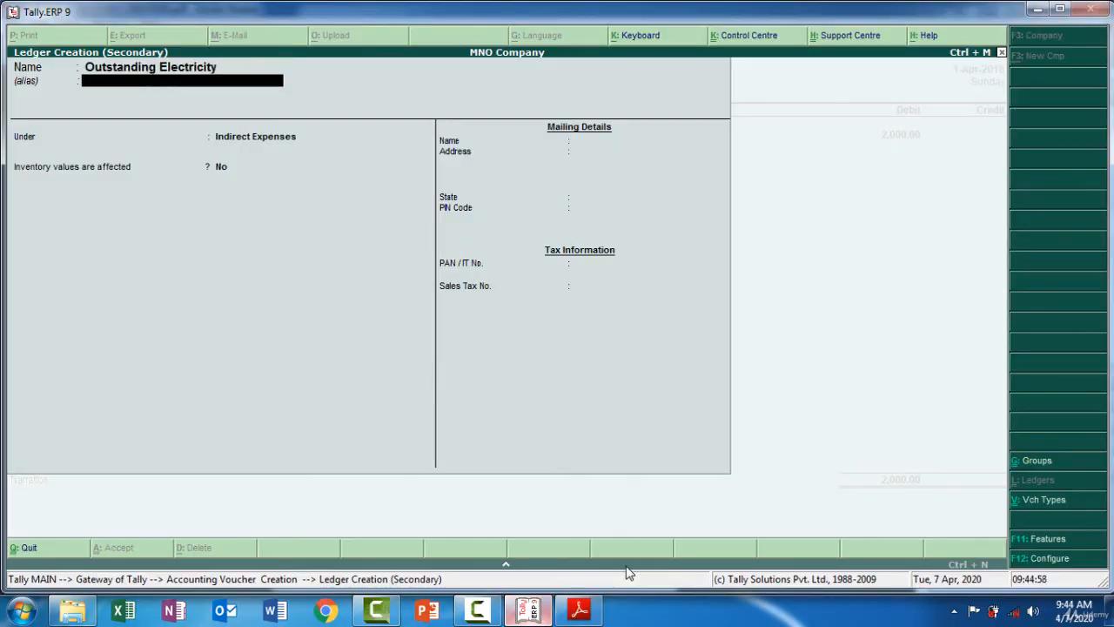
key(Return)
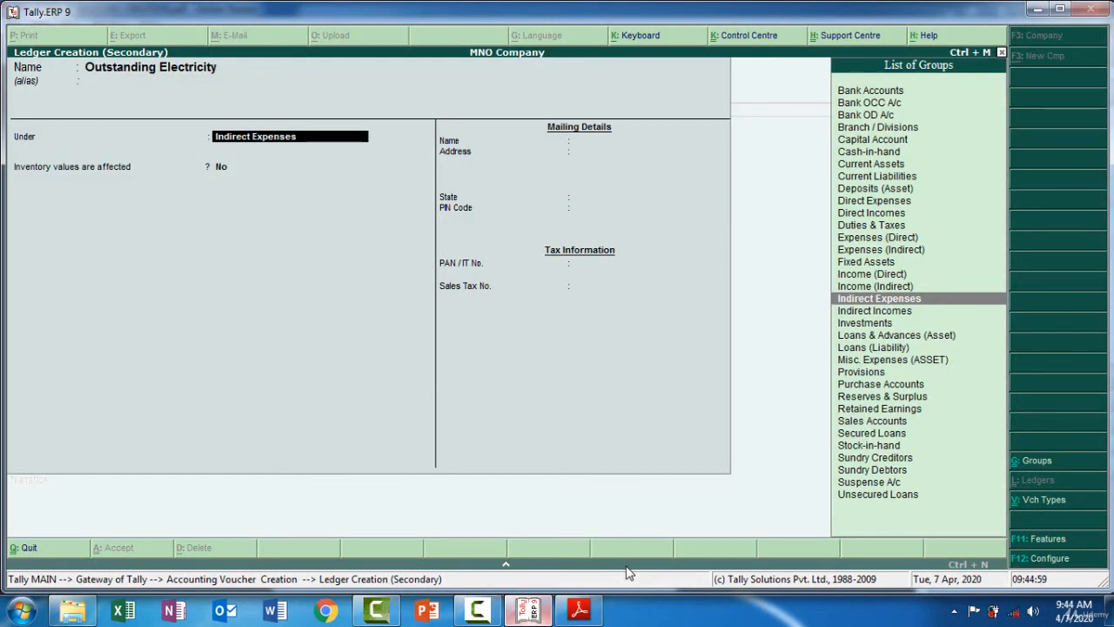
text(Cu)
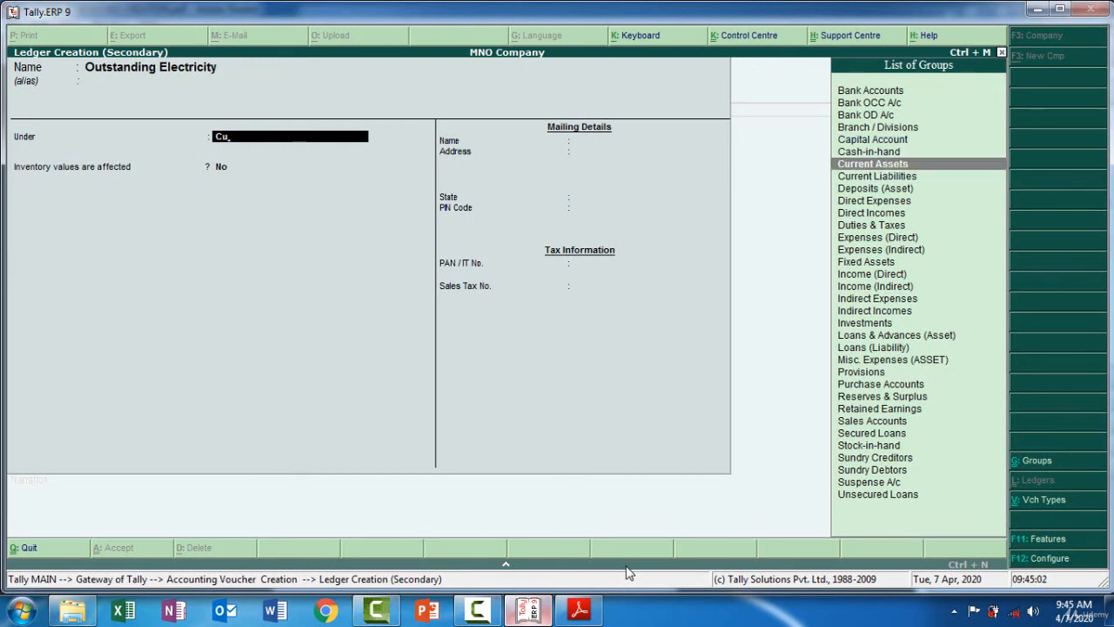
key(Down)
key(Return)
key(Return)
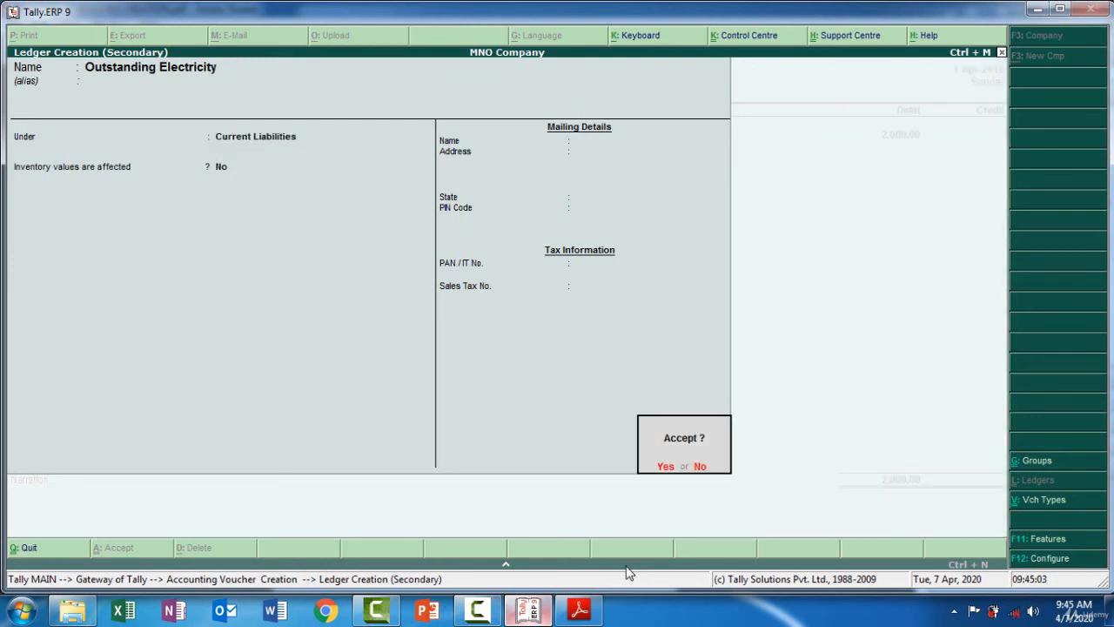
key(Return)
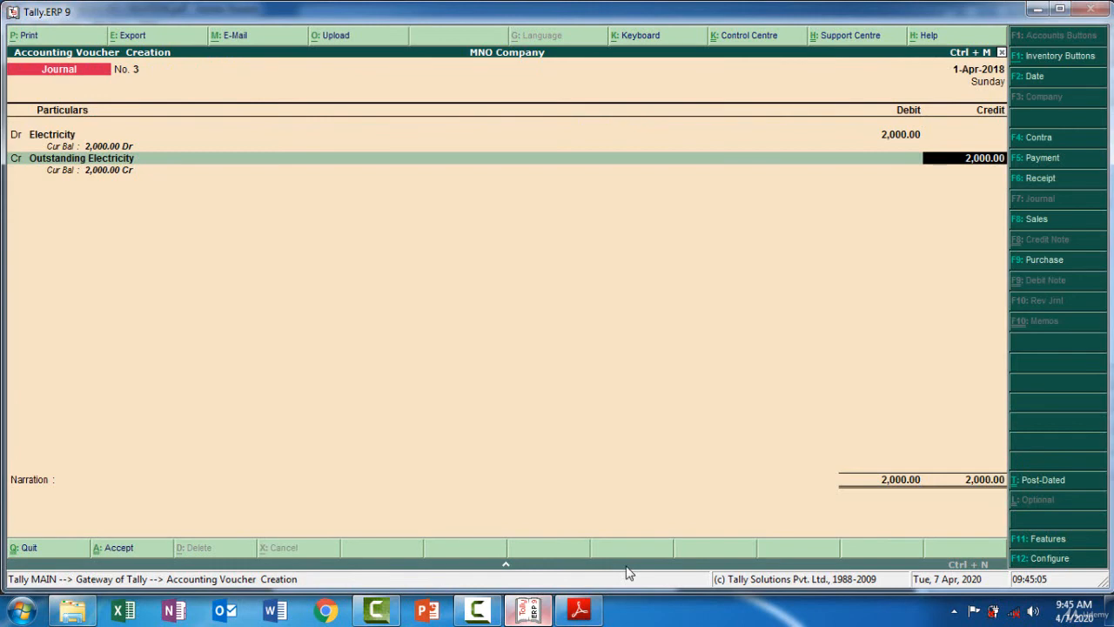
Copy the narration 'Being Outstanding Electricity -2000' from the PDF into the journal and accept the voucher
key(alt+Tab)
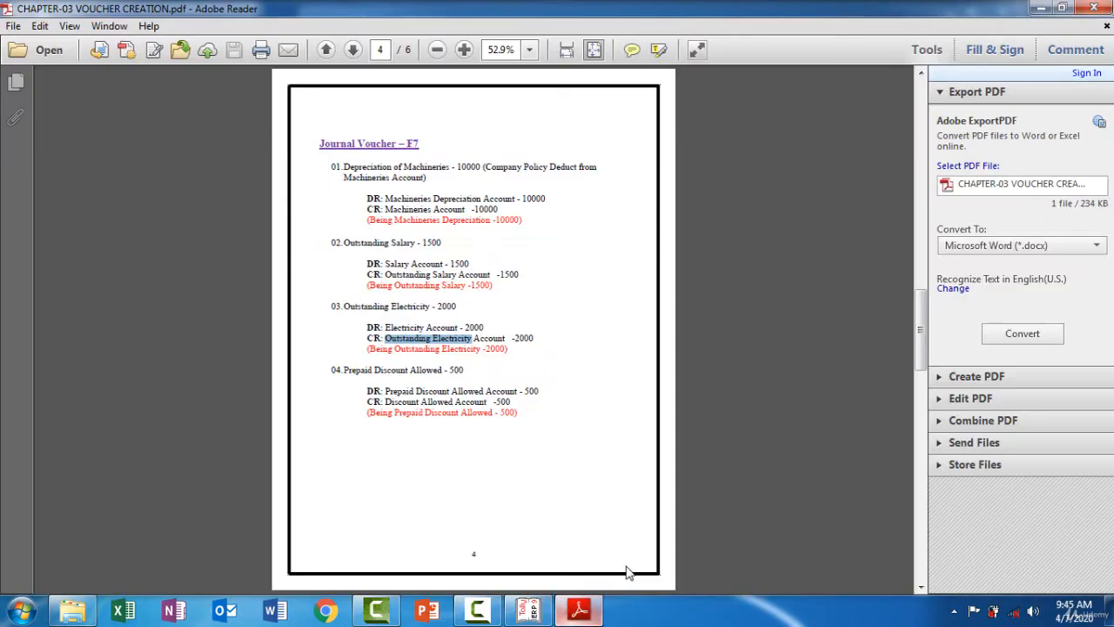
key(alt+Tab)
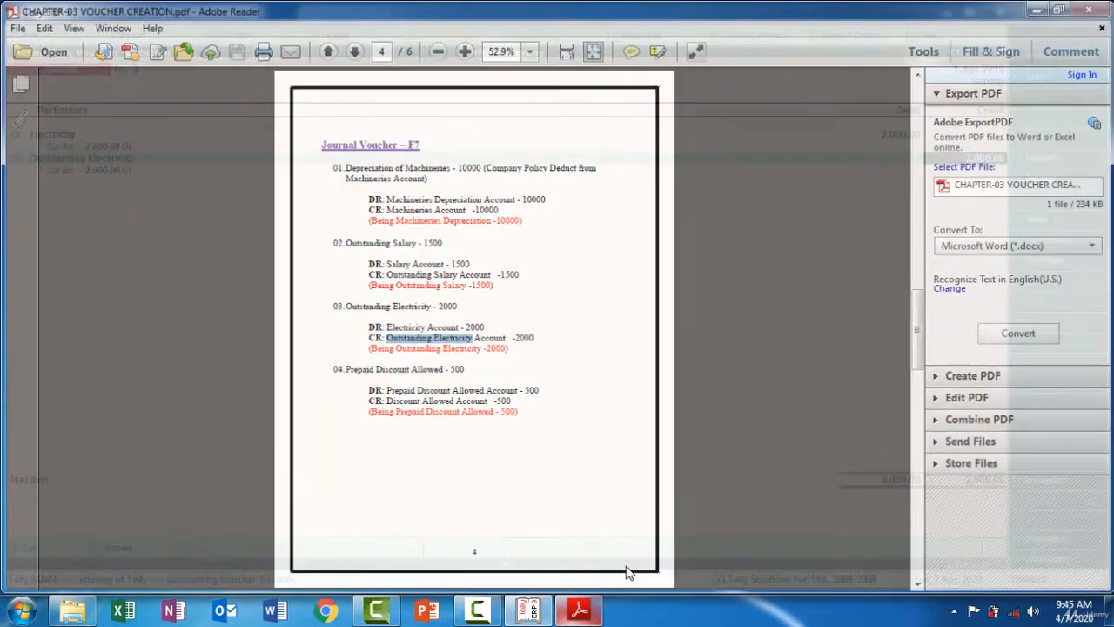
key(Return)
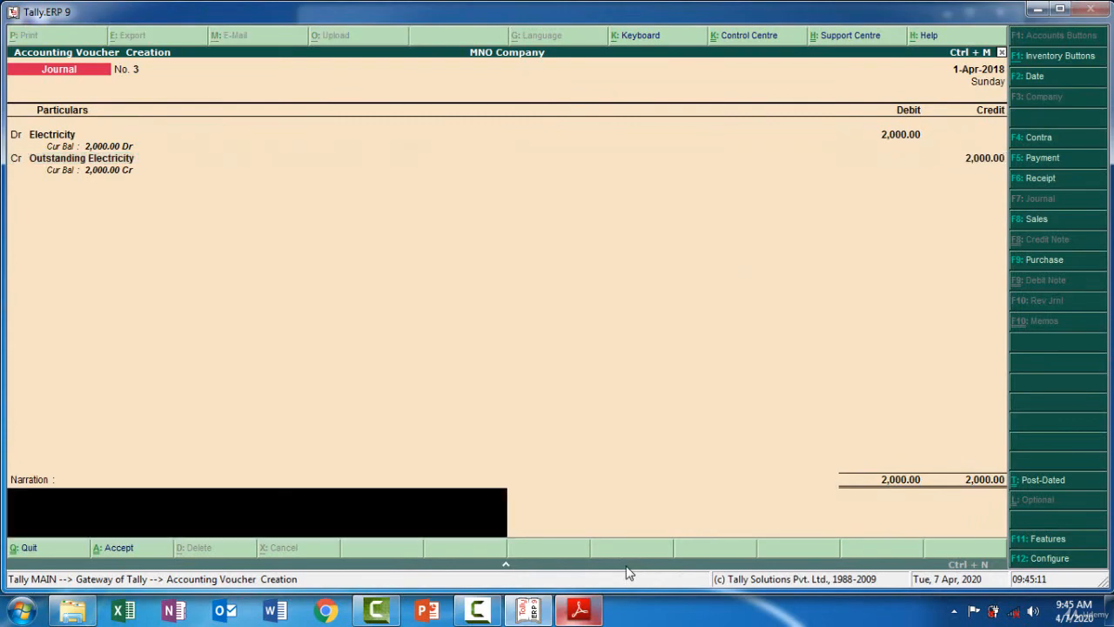
key(alt+Tab)
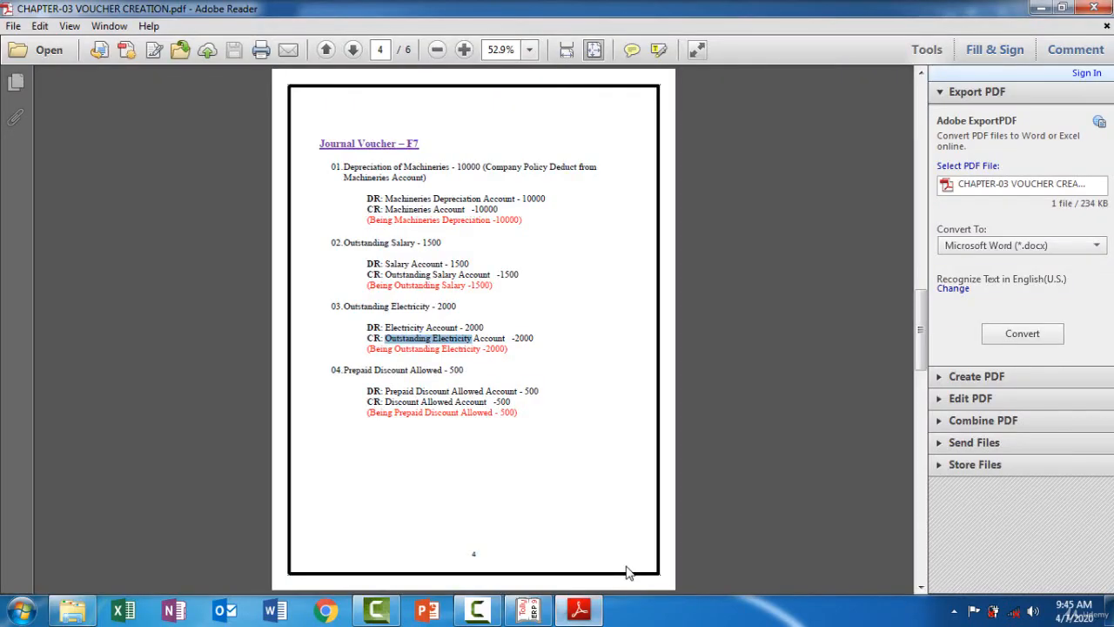
key(Down)
key(ctrl+shift+Right)
key(ctrl+shift+Right)
key(ctrl+shift+Right)
key(ctrl+shift+Right)
key(ctrl+shift+Right)
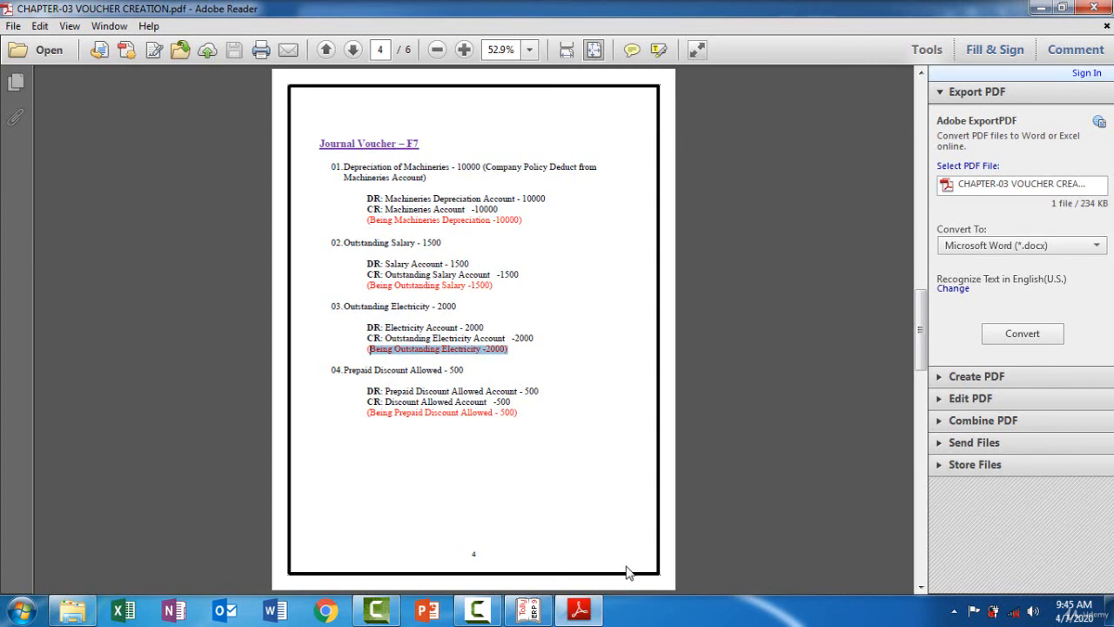
key(alt+Tab)
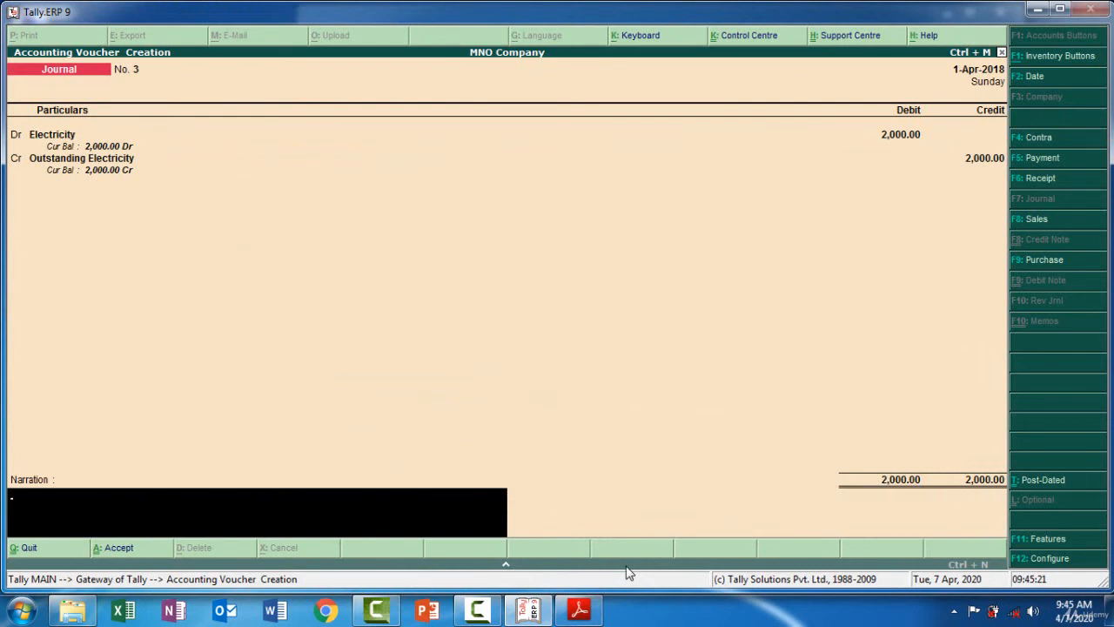
key(ctrl+alt+v)
key(Return)
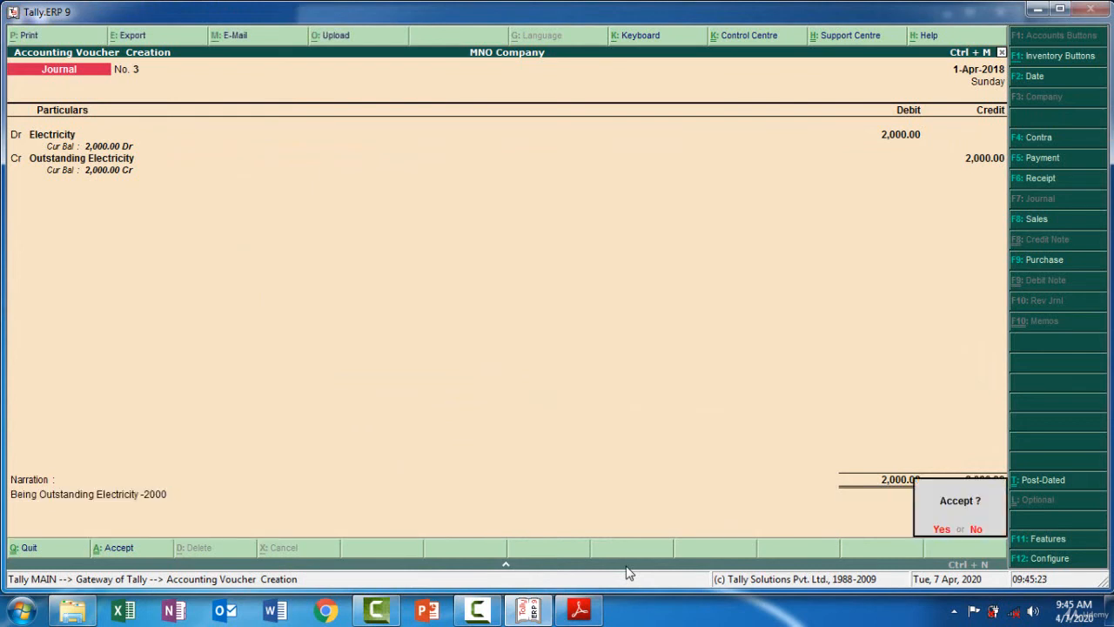
key(Return)
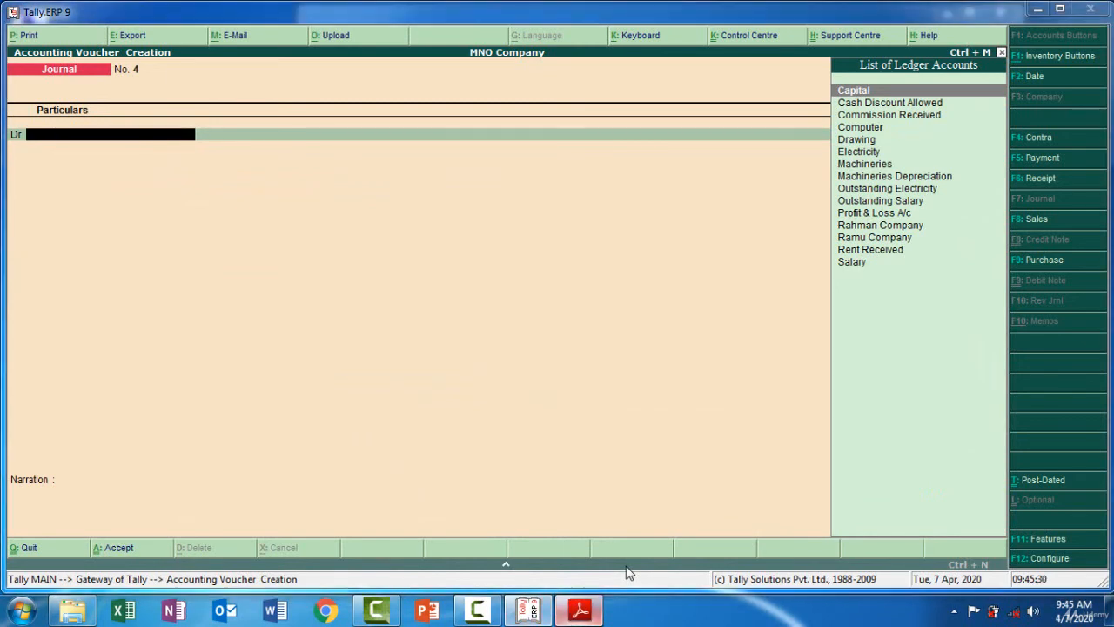
key(alt+Tab)
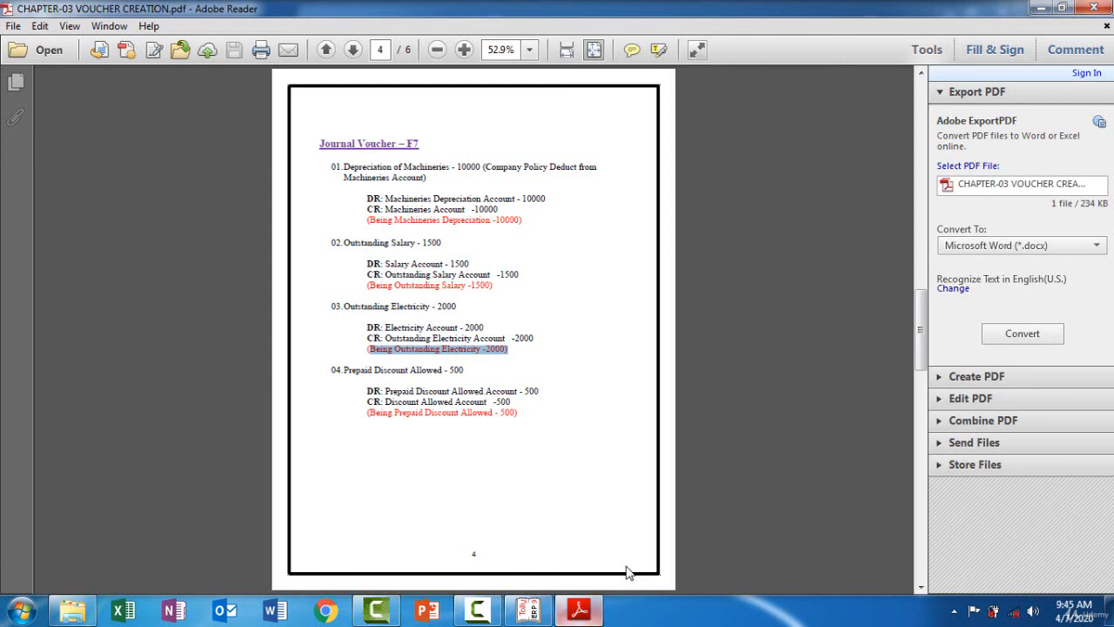
mouse_move(627, 572)
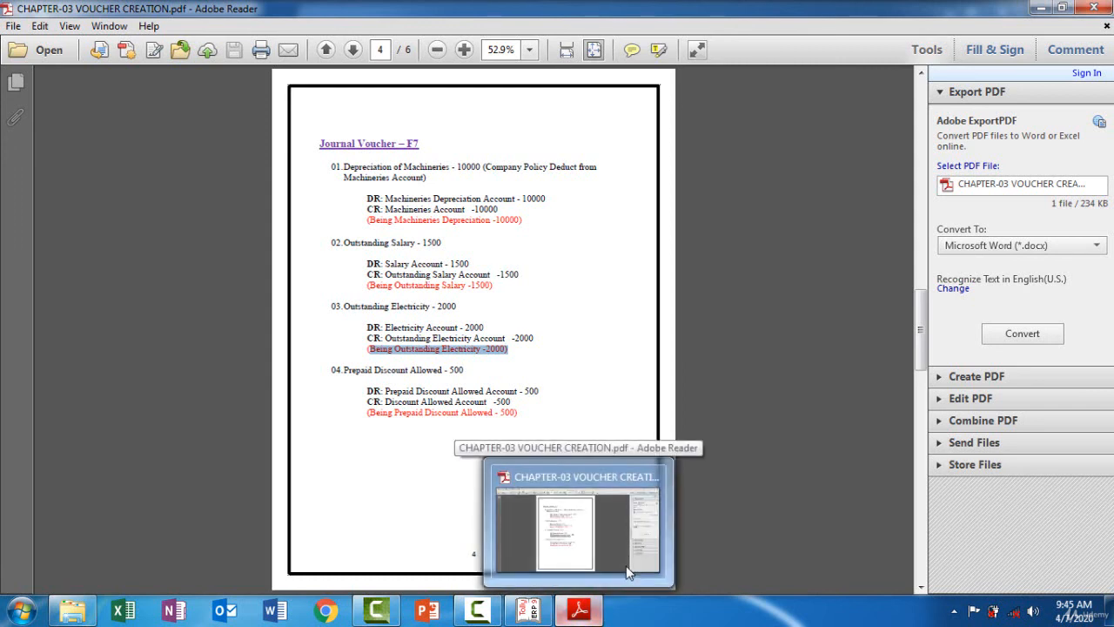
click(627, 572)
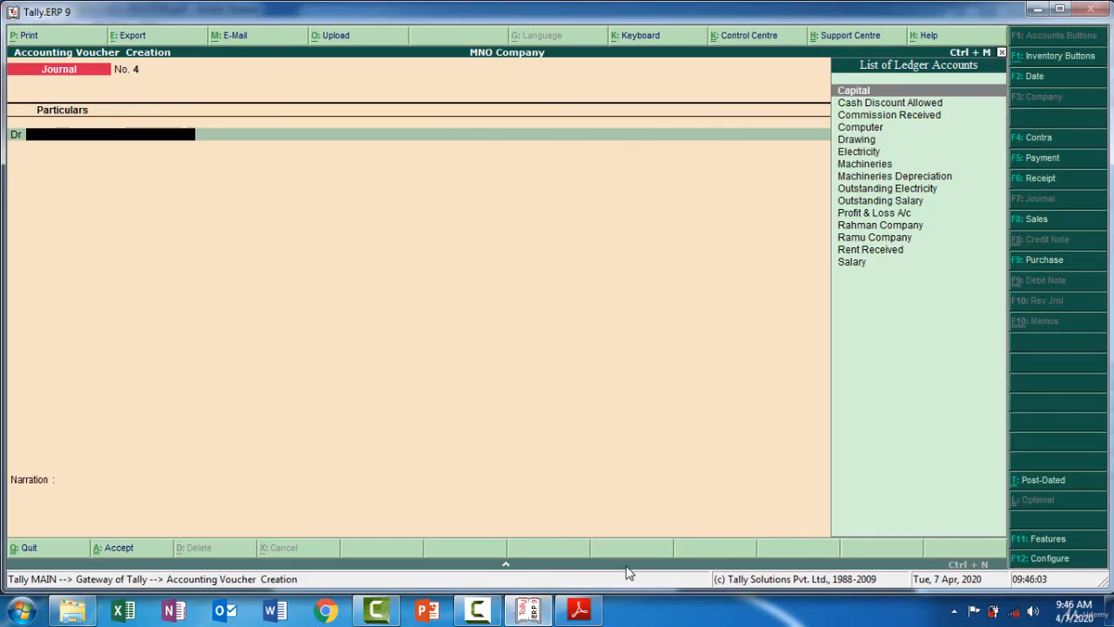
key(alt+Tab)
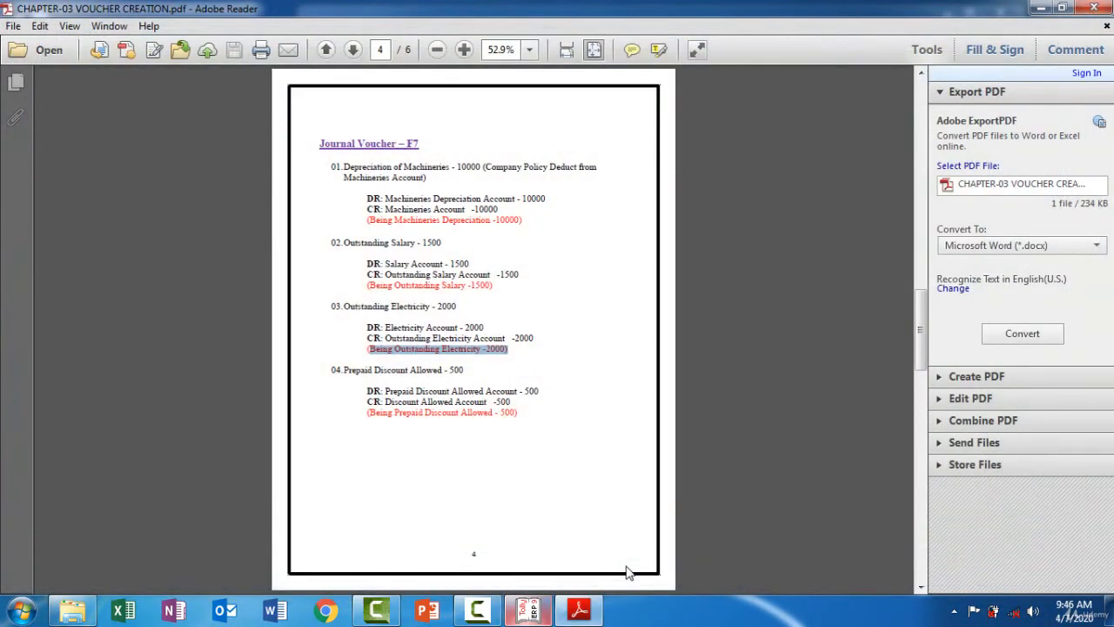
key(alt+Tab)
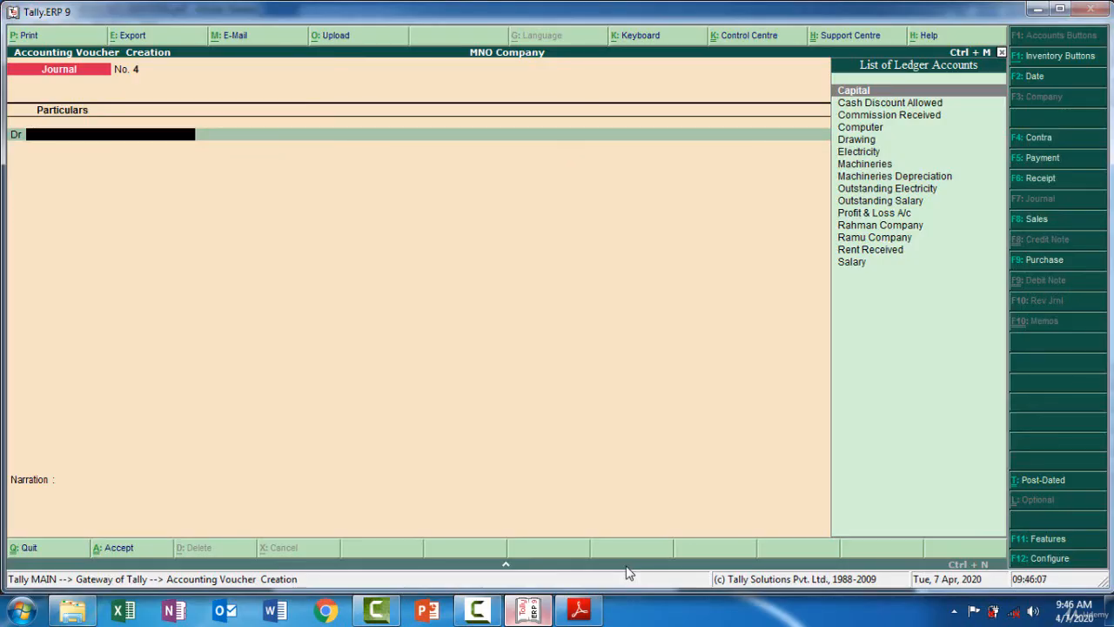
Create a Prepaid Discount Allowed ledger under Current Assets, copying its name from the PDF, as the debit ledger of journal No. 4
key(alt+c)
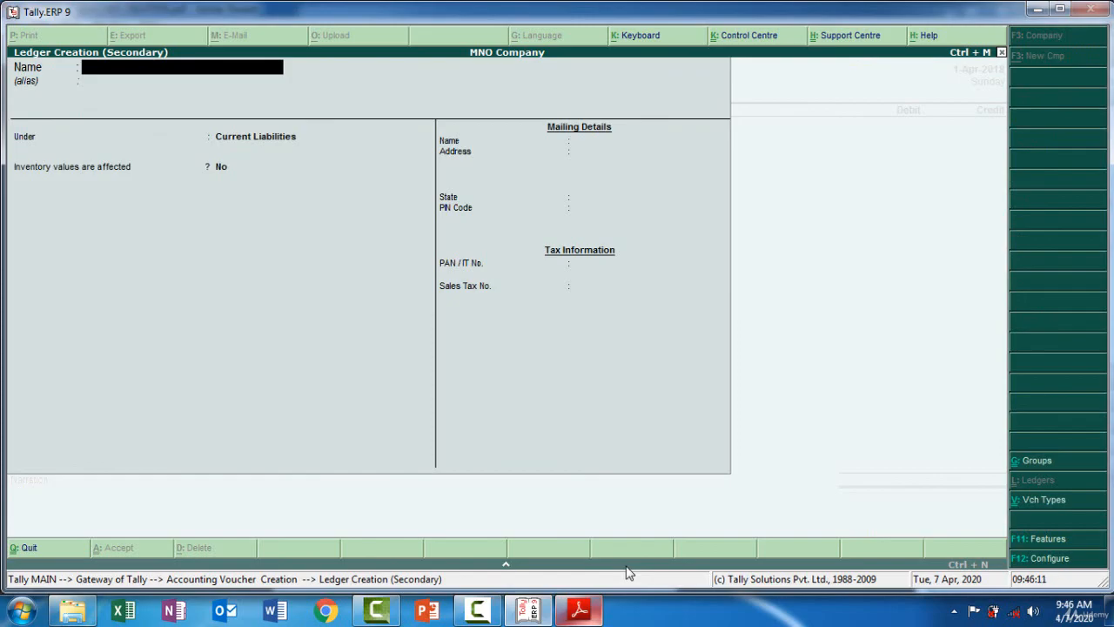
key(alt+Tab)
drag(384, 391, 484, 391)
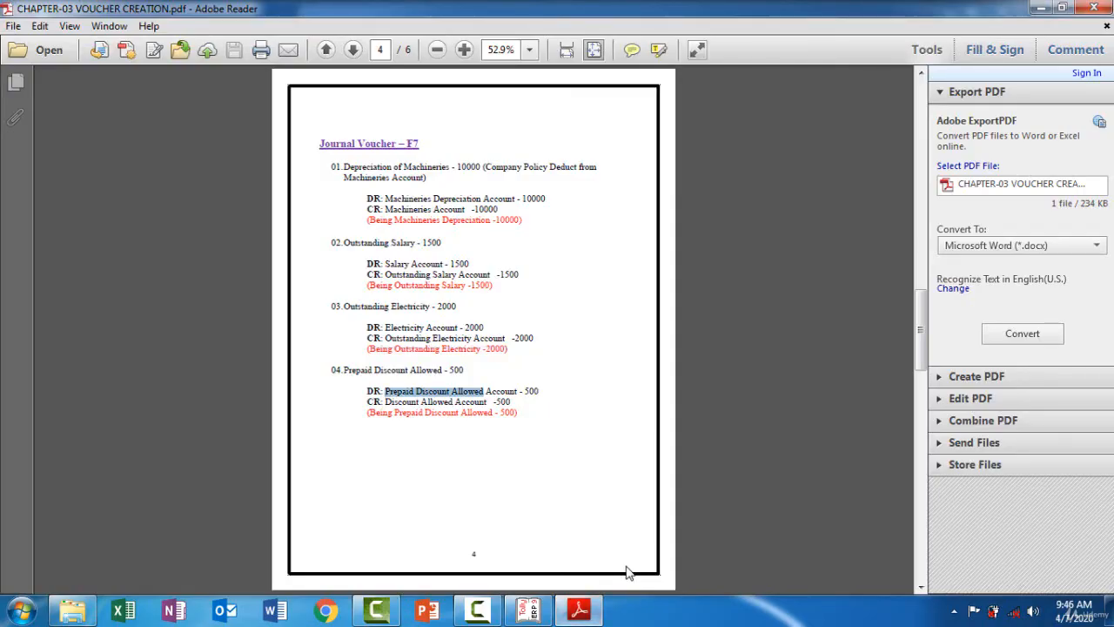
key(alt+Tab)
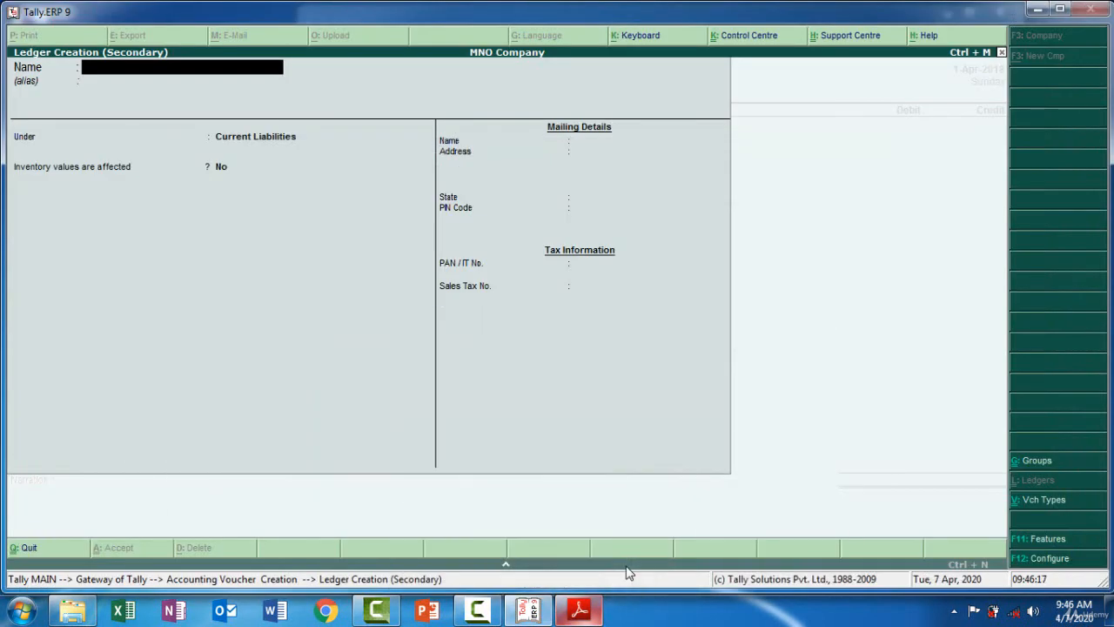
key(ctrl+alt+v)
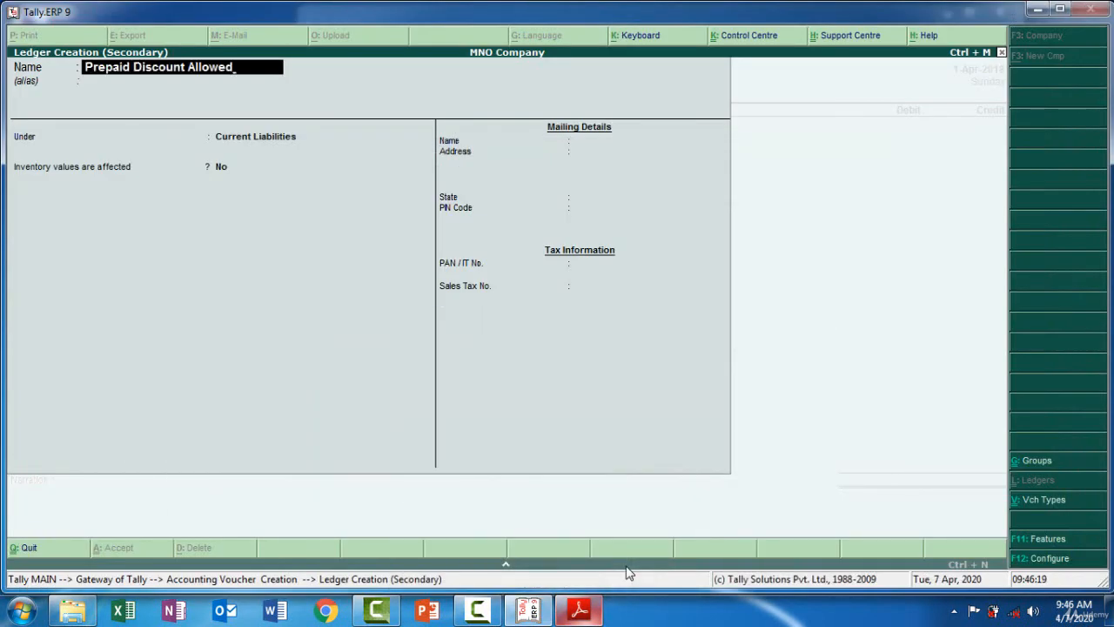
key(Return)
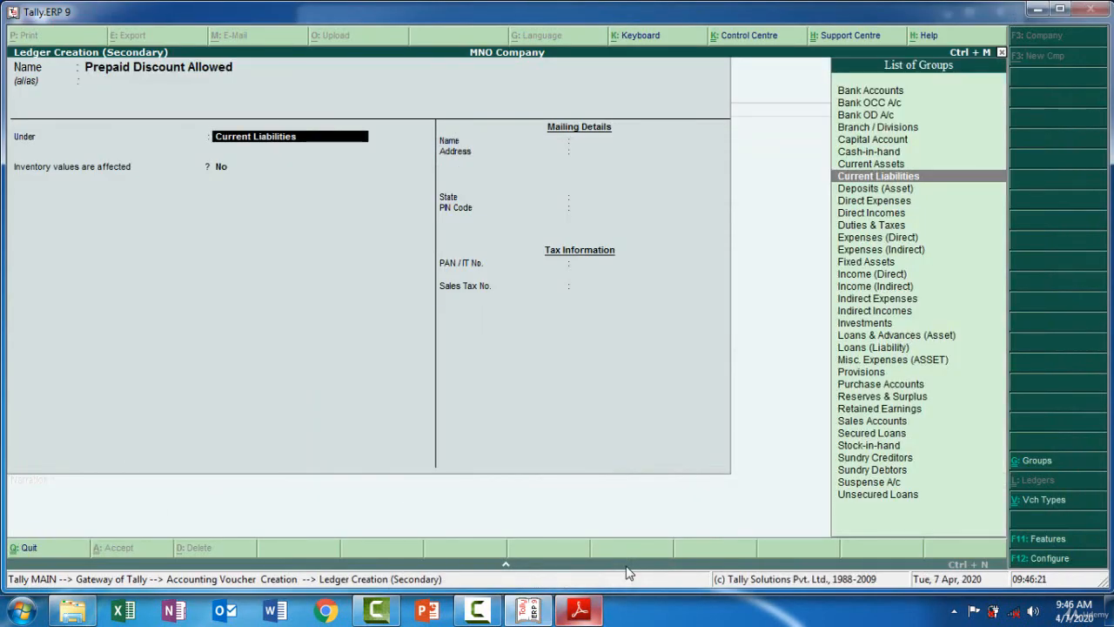
text(Cu)
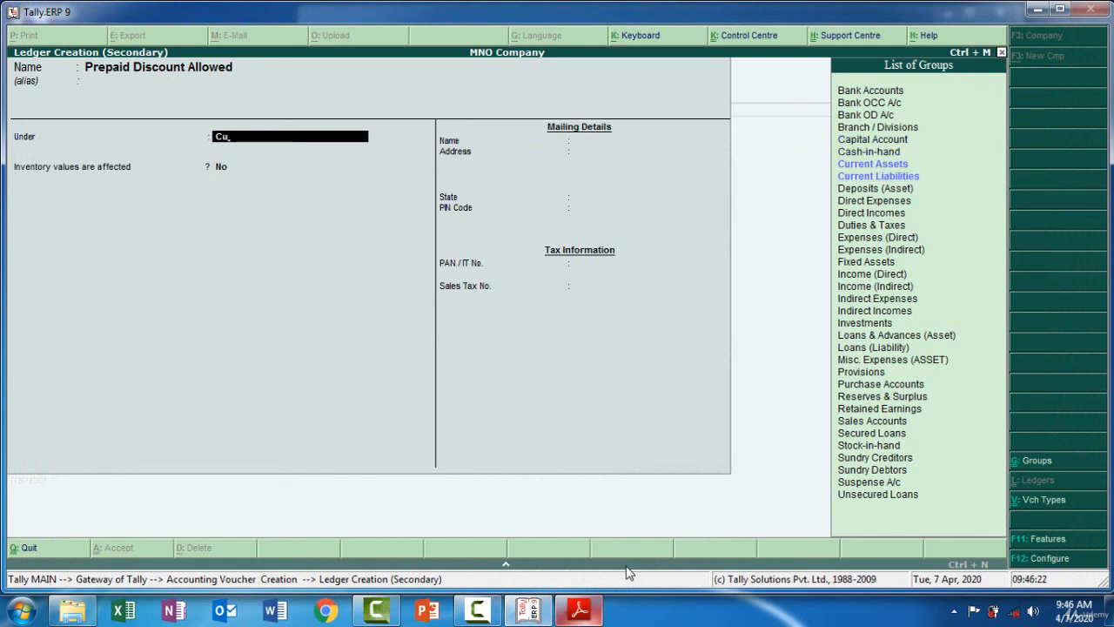
key(Return)
key(Return)
key(Return)
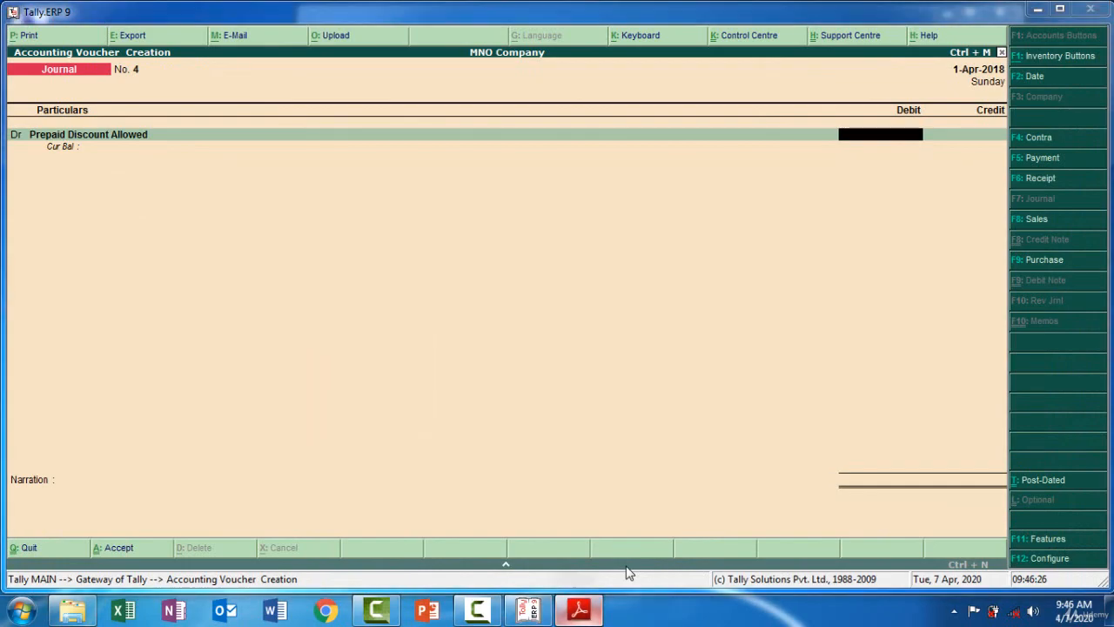
Debit Prepaid Discount Allowed with 500 and credit the Cash Discount Allowed ledger with 500
key(alt+Tab)
key(alt+Tab)
text(500)
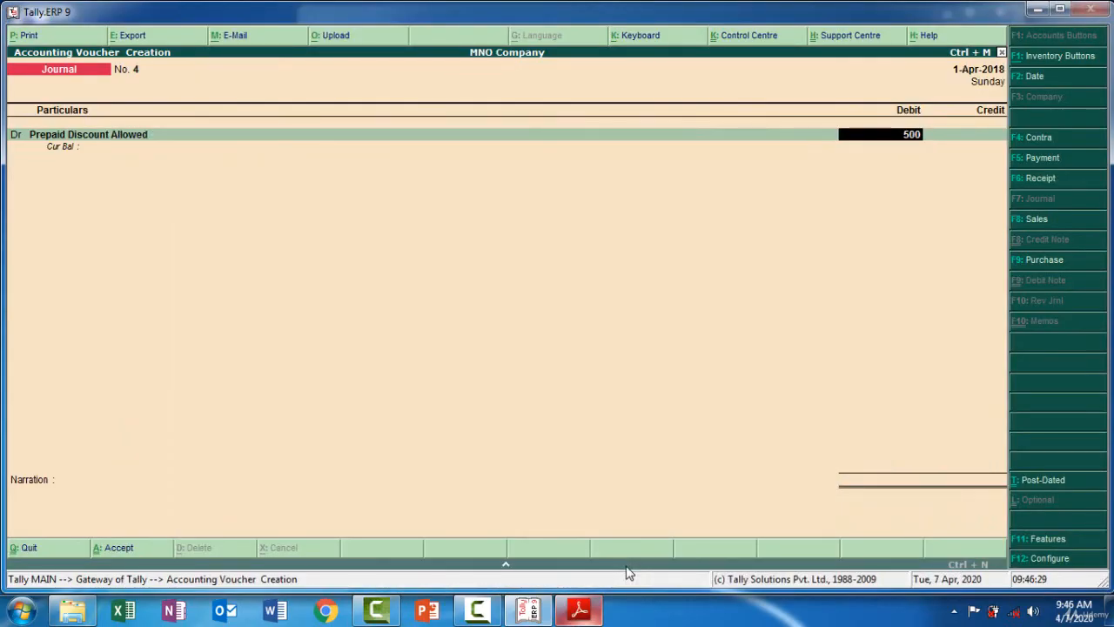
key(Return)
key(Return)
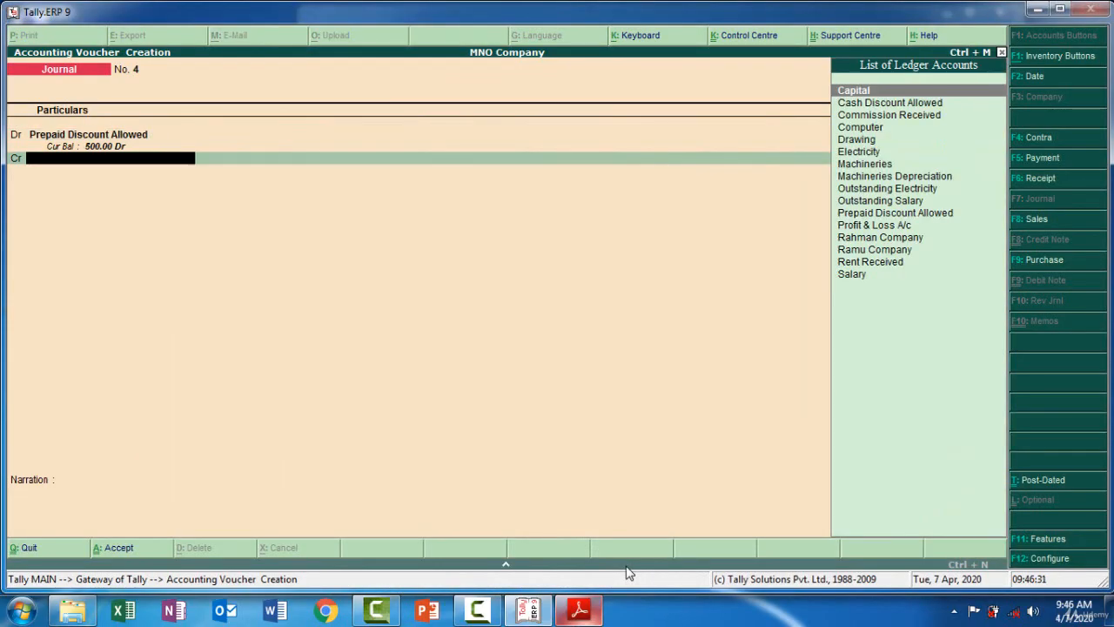
text(D)
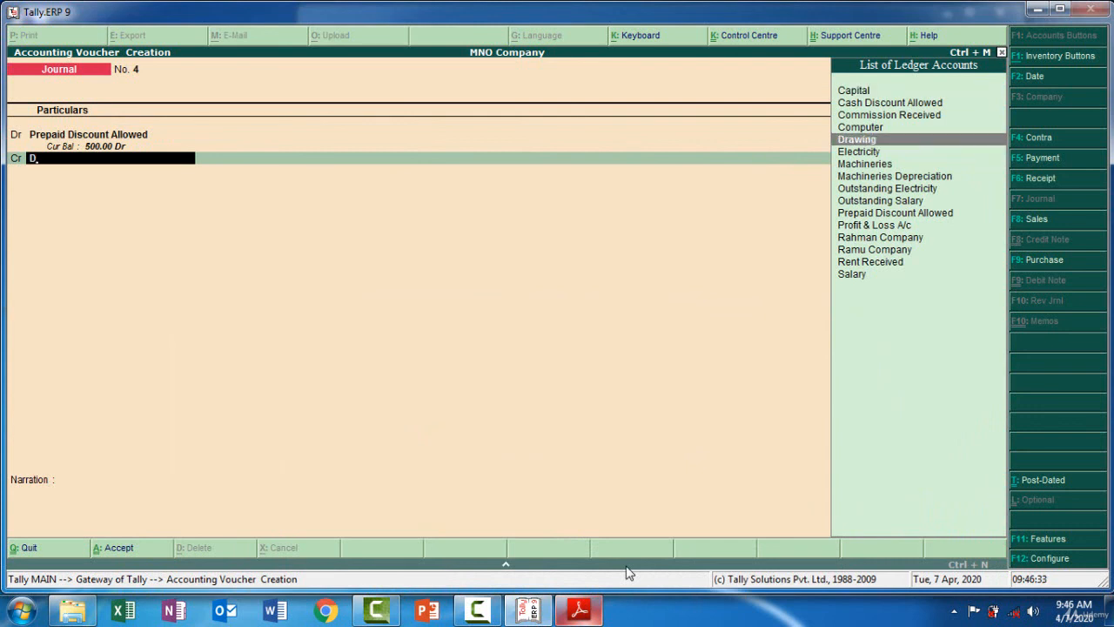
key(Up)
key(Up)
key(Up)
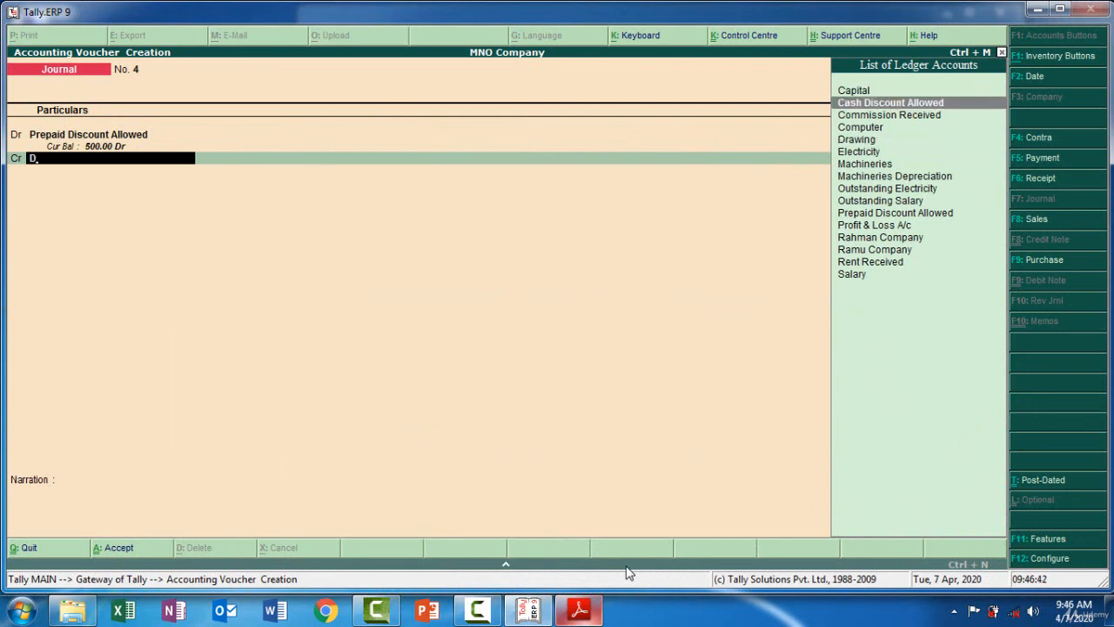
key(Return)
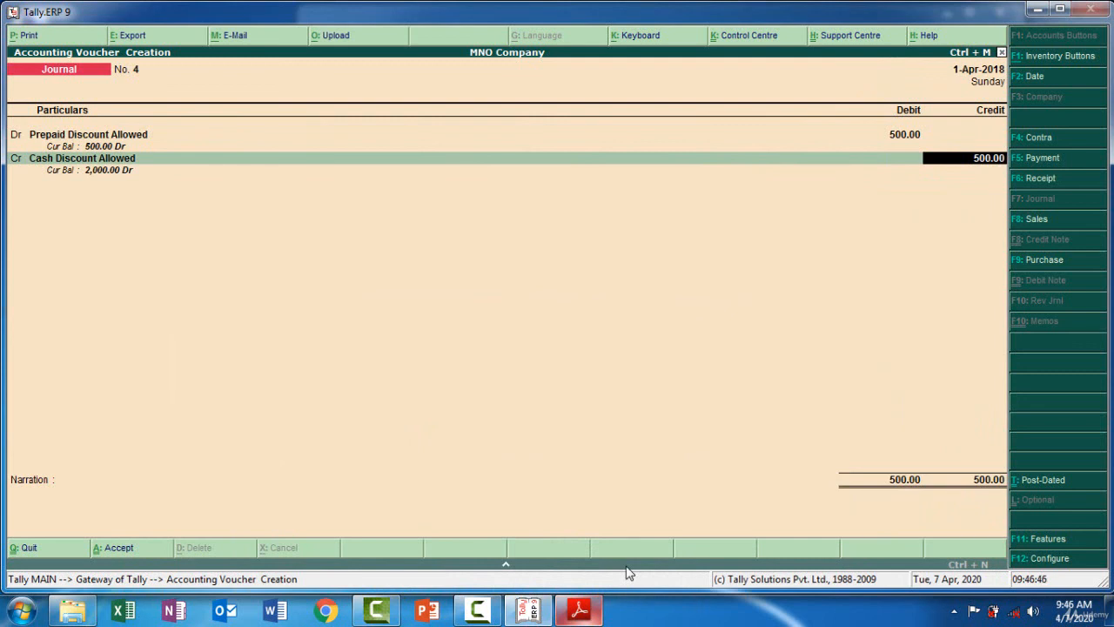
key(Return)
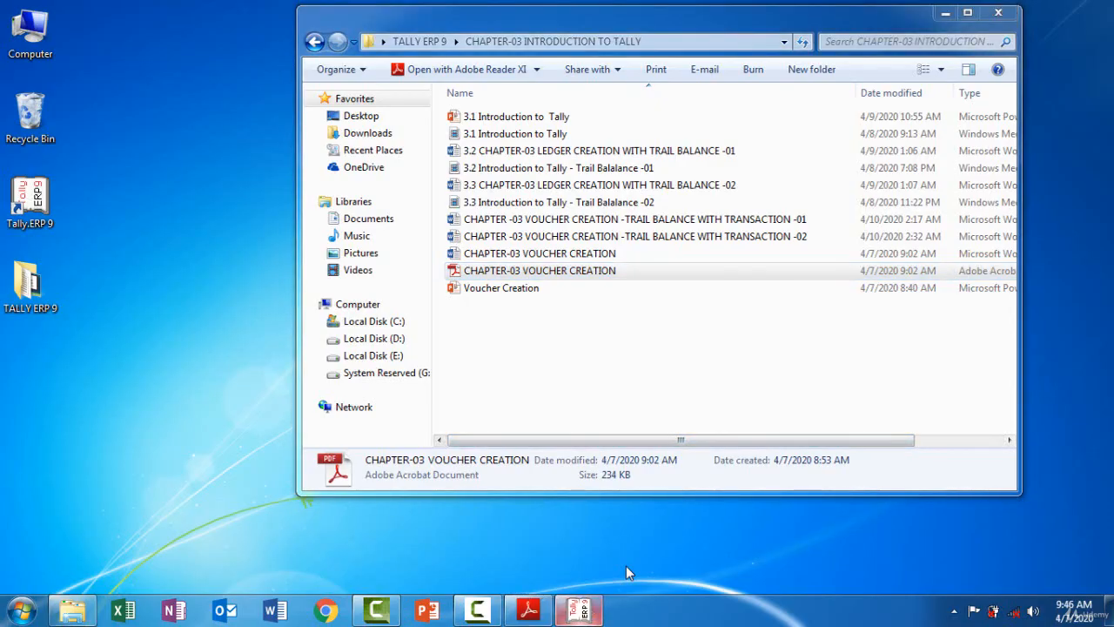
Copy the narration 'Being Prepaid Discount Allowed - 500' from the PDF into journal No. 4 and accept the voucher
key(alt+Tab)
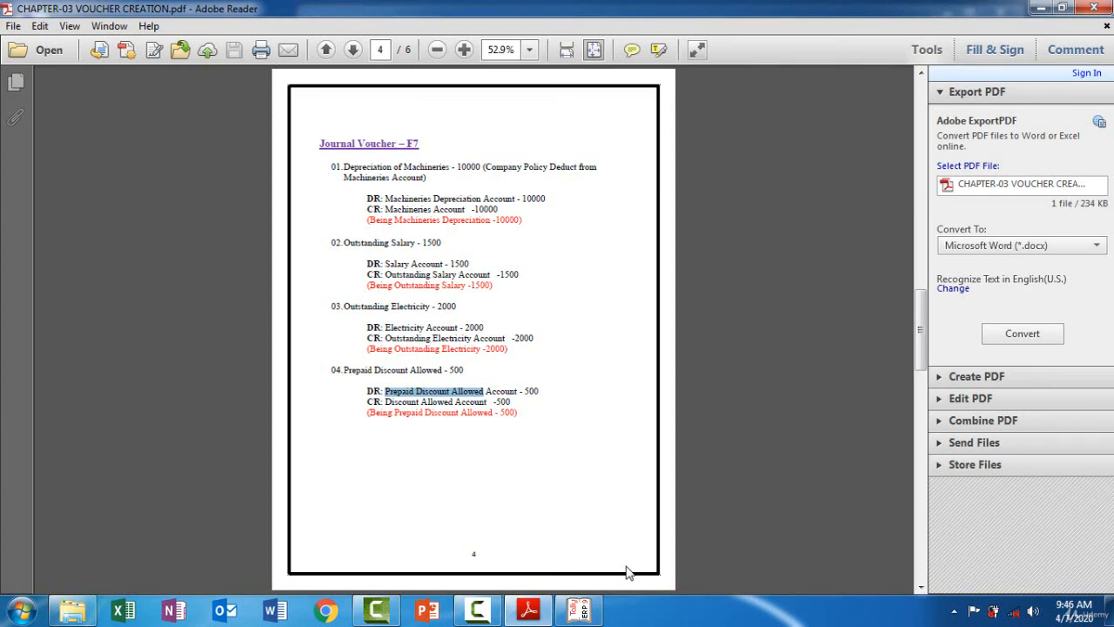
drag(370, 412, 516, 412)
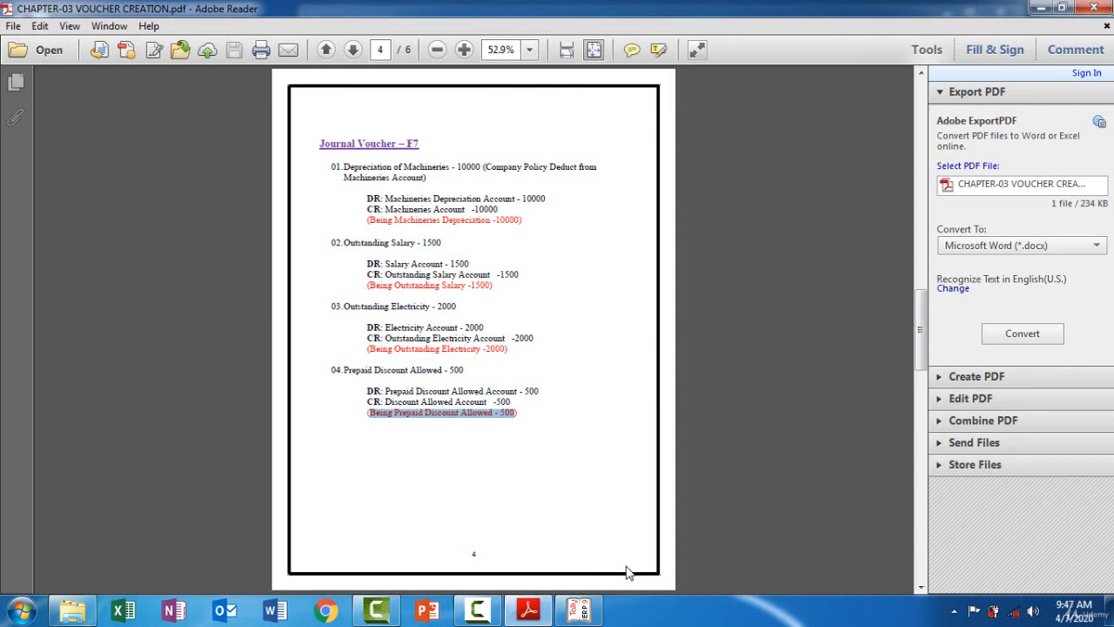
click(528, 610)
click(528, 610)
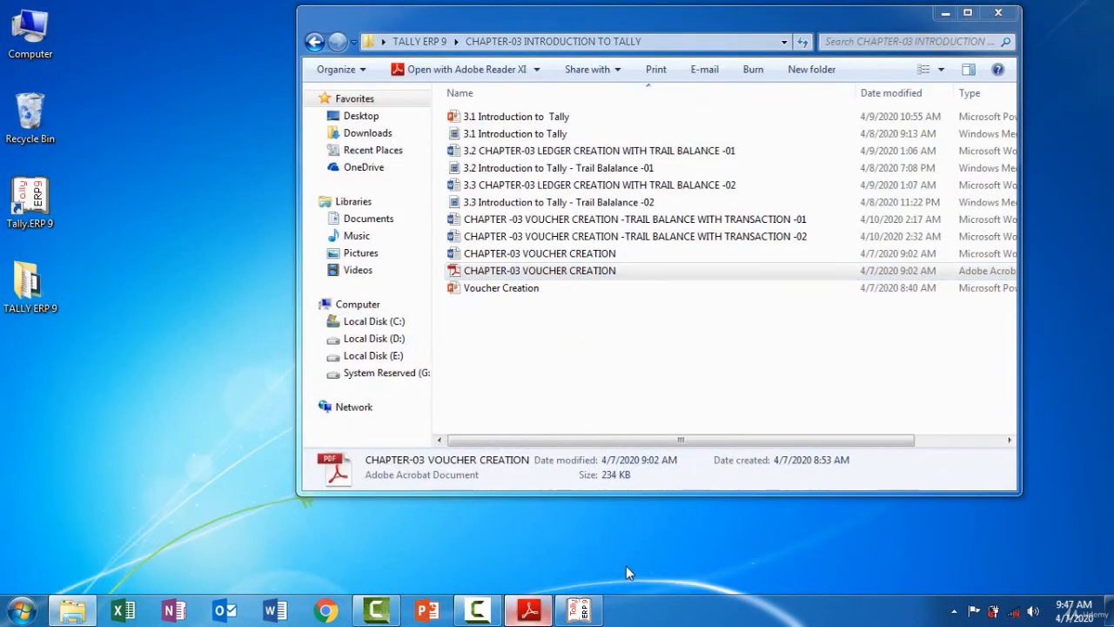
click(578, 610)
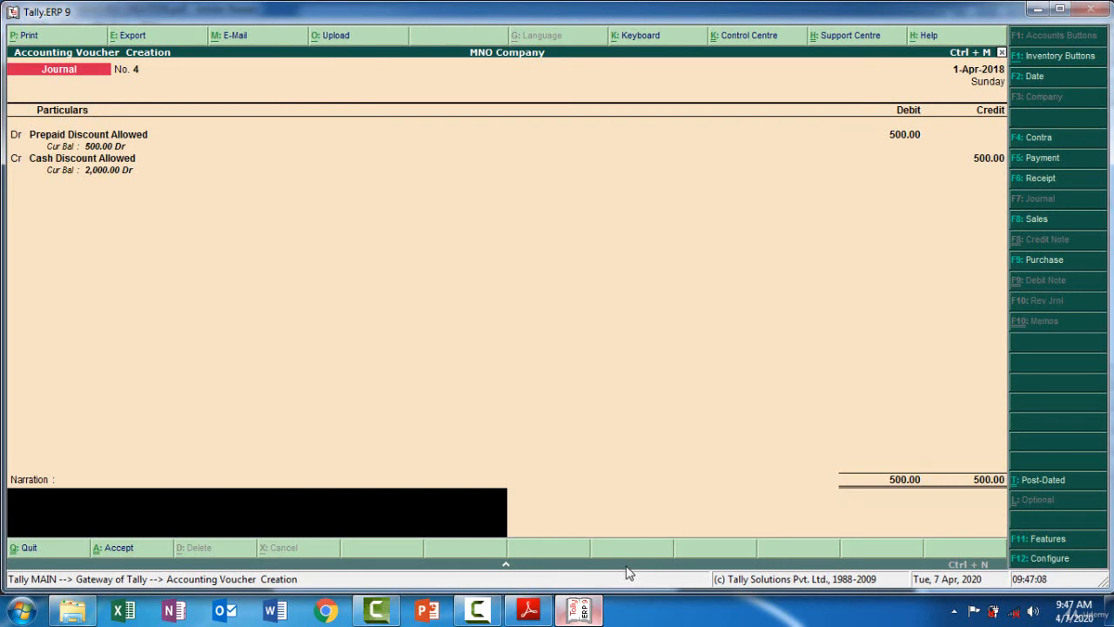
key(ctrl+alt+v)
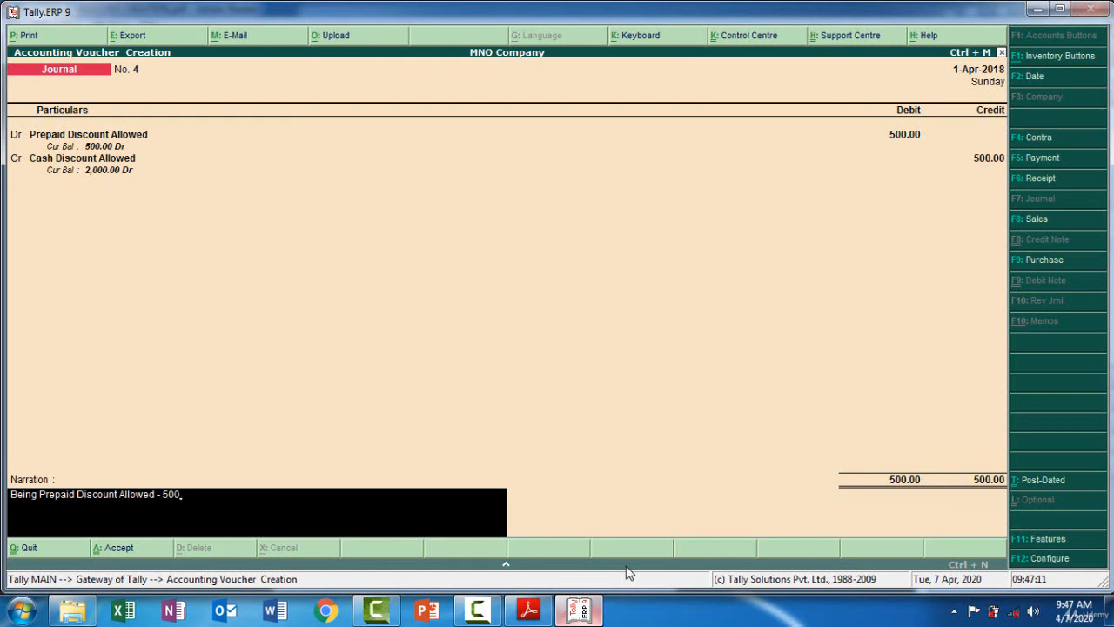
key(Return)
key(Return)
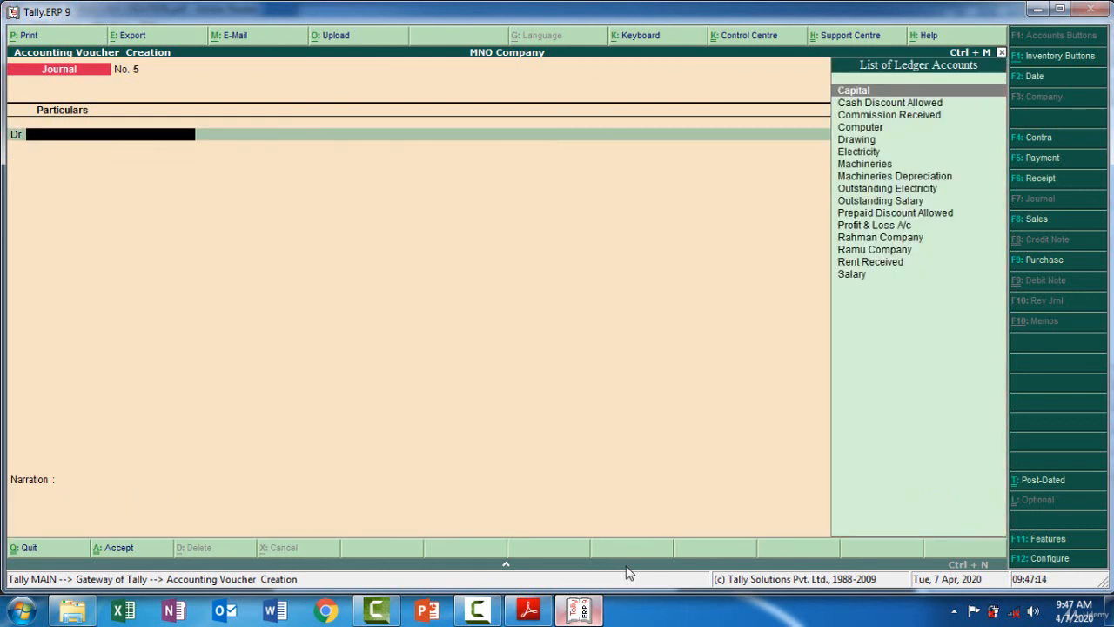
Switch back to the exercise PDF to read the next journal entry
key(alt+Tab)
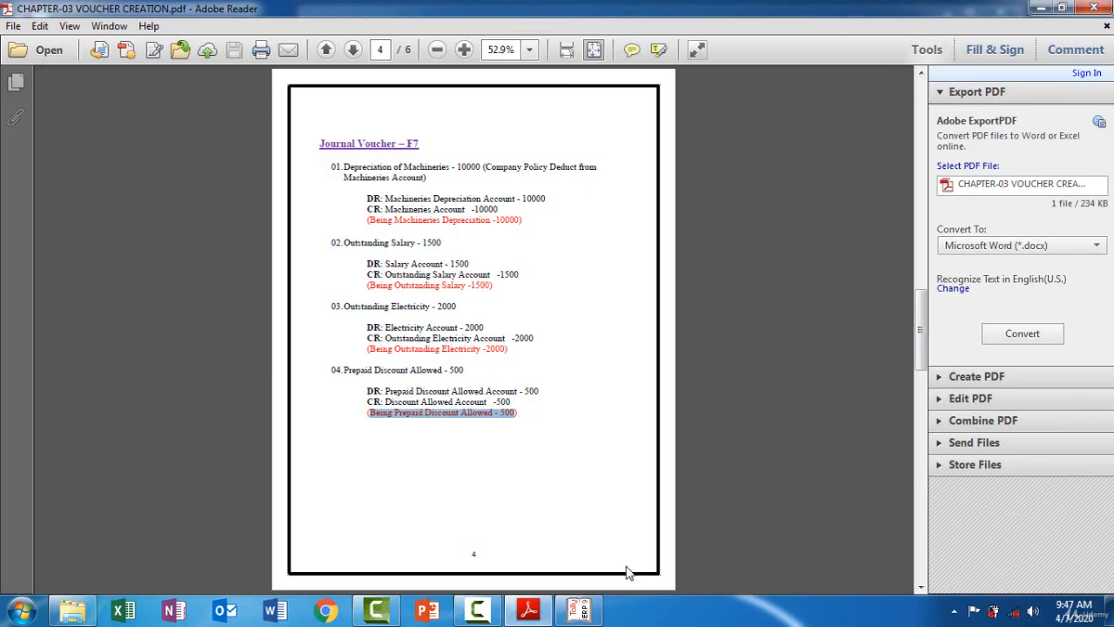